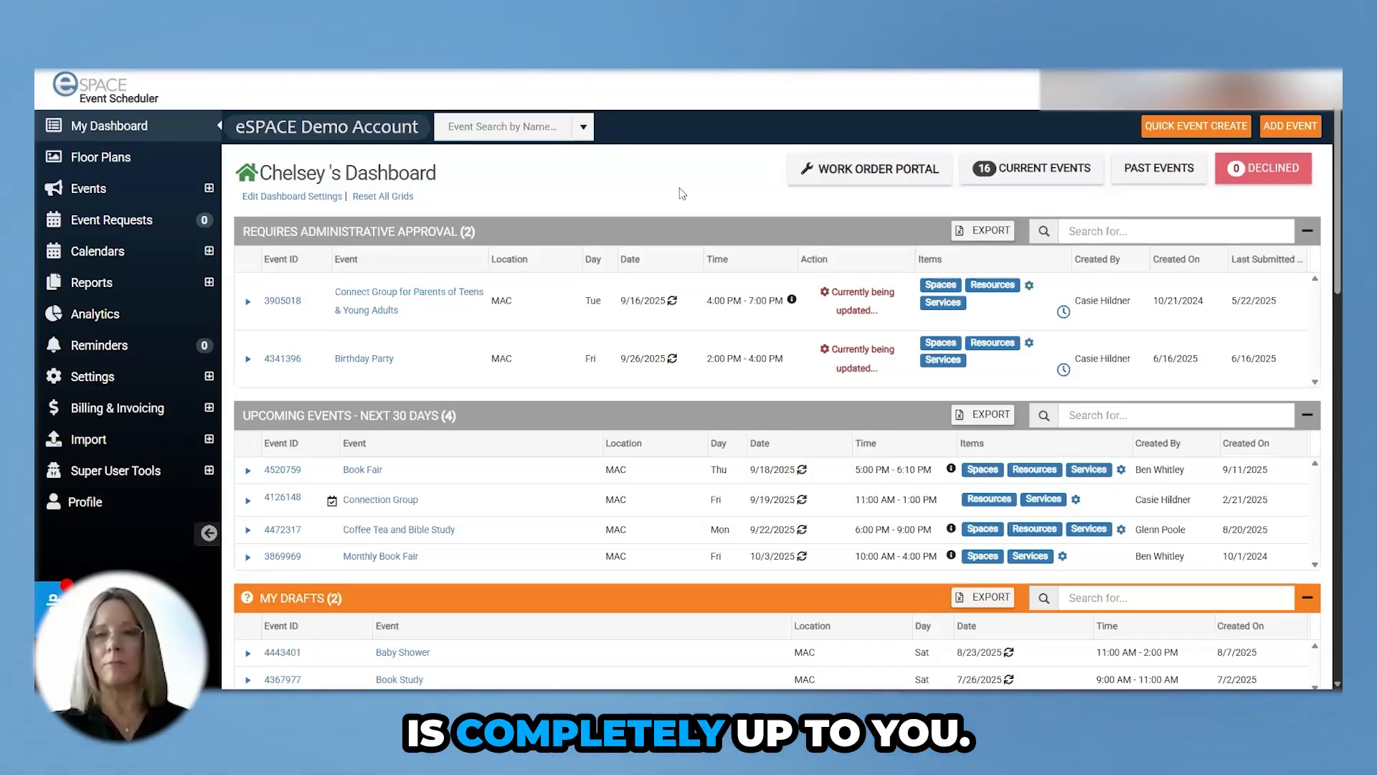
- Open the upcoming Coffee Tea and Bible Study event and review its name, date, setup and teardown details
{"action": "scroll", "coordinate": [683, 194], "scroll_direction": "down", "scroll_amount": 1}
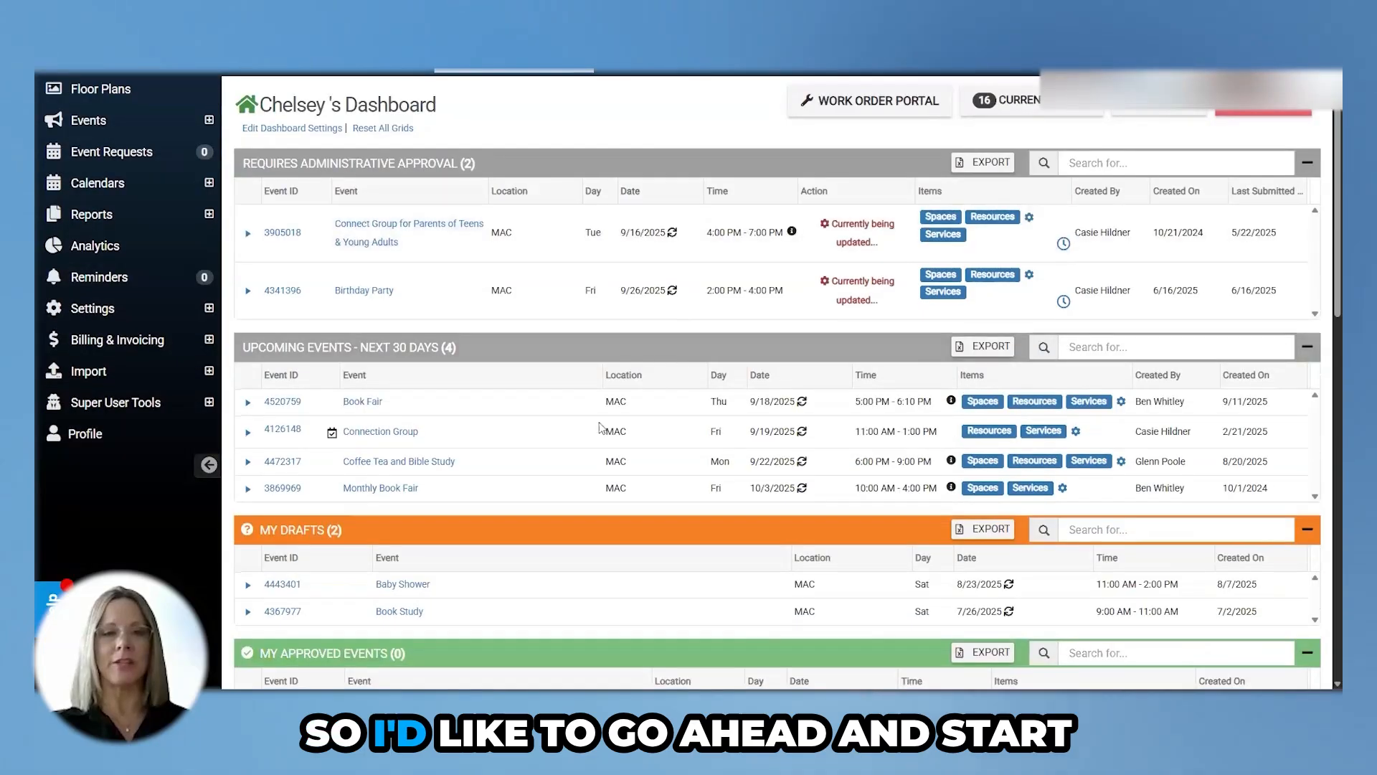
{"action": "left_click", "coordinate": [430, 470]}
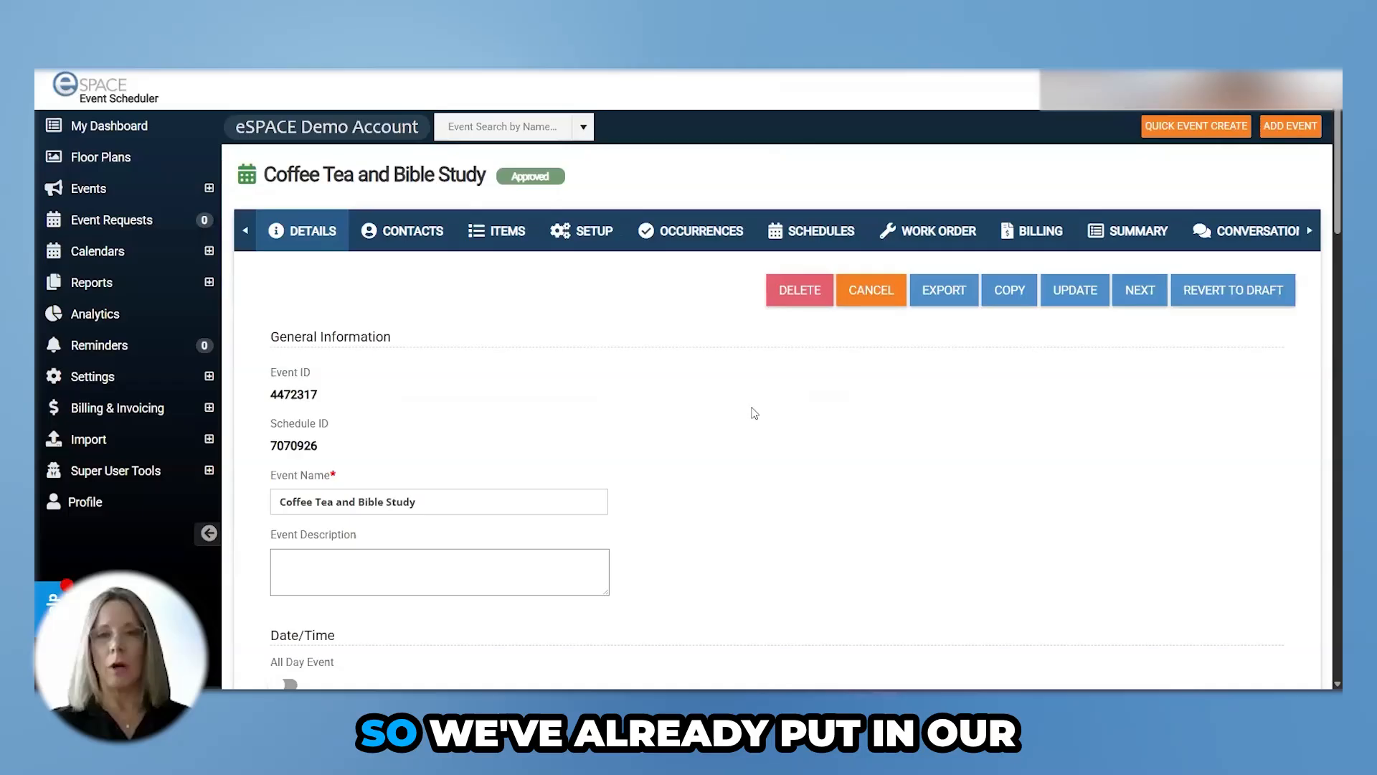
{"action": "scroll", "coordinate": [753, 412], "scroll_direction": "down", "scroll_amount": 4}
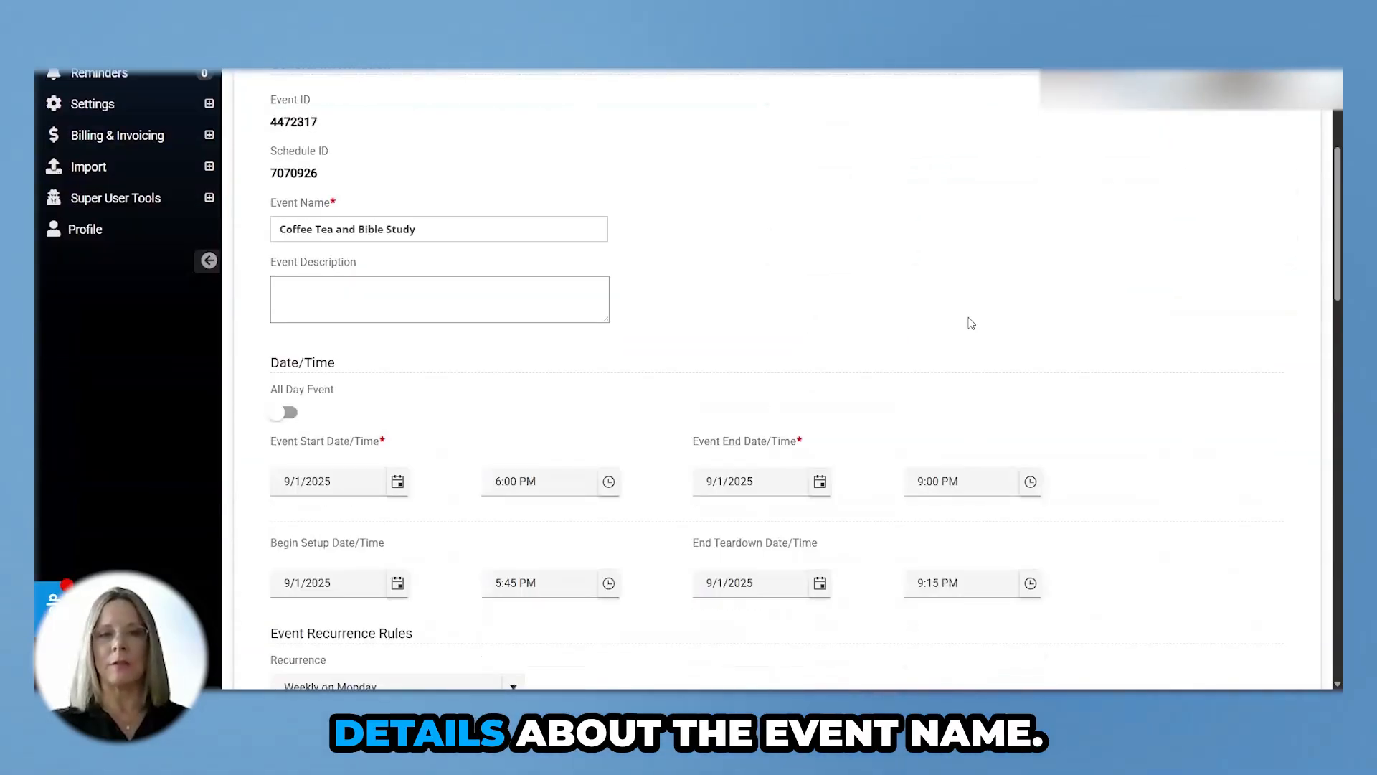
{"action": "scroll", "coordinate": [1091, 307], "scroll_direction": "down", "scroll_amount": 2}
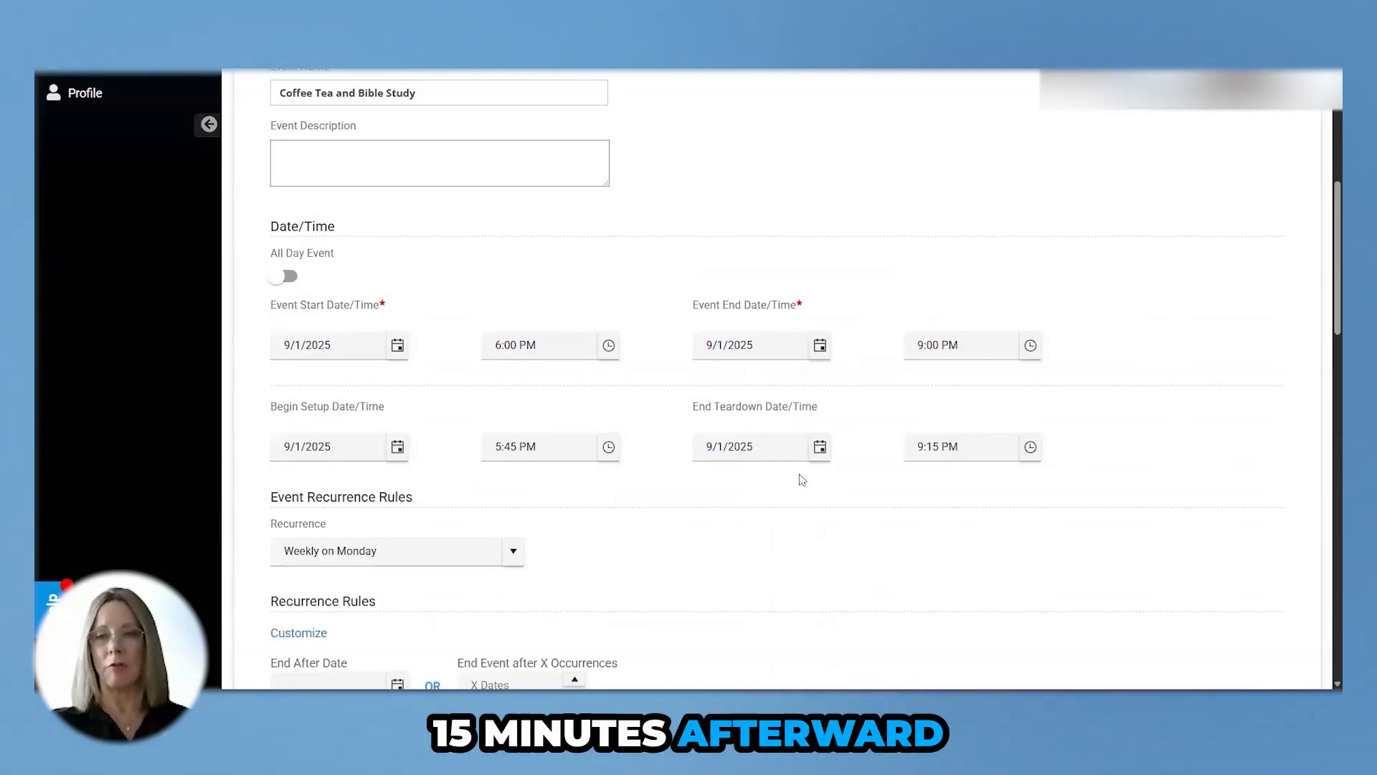
- Review the recurrence options for the event and set the recurrence to Custom
{"action": "scroll", "coordinate": [802, 481], "scroll_direction": "down", "scroll_amount": 2}
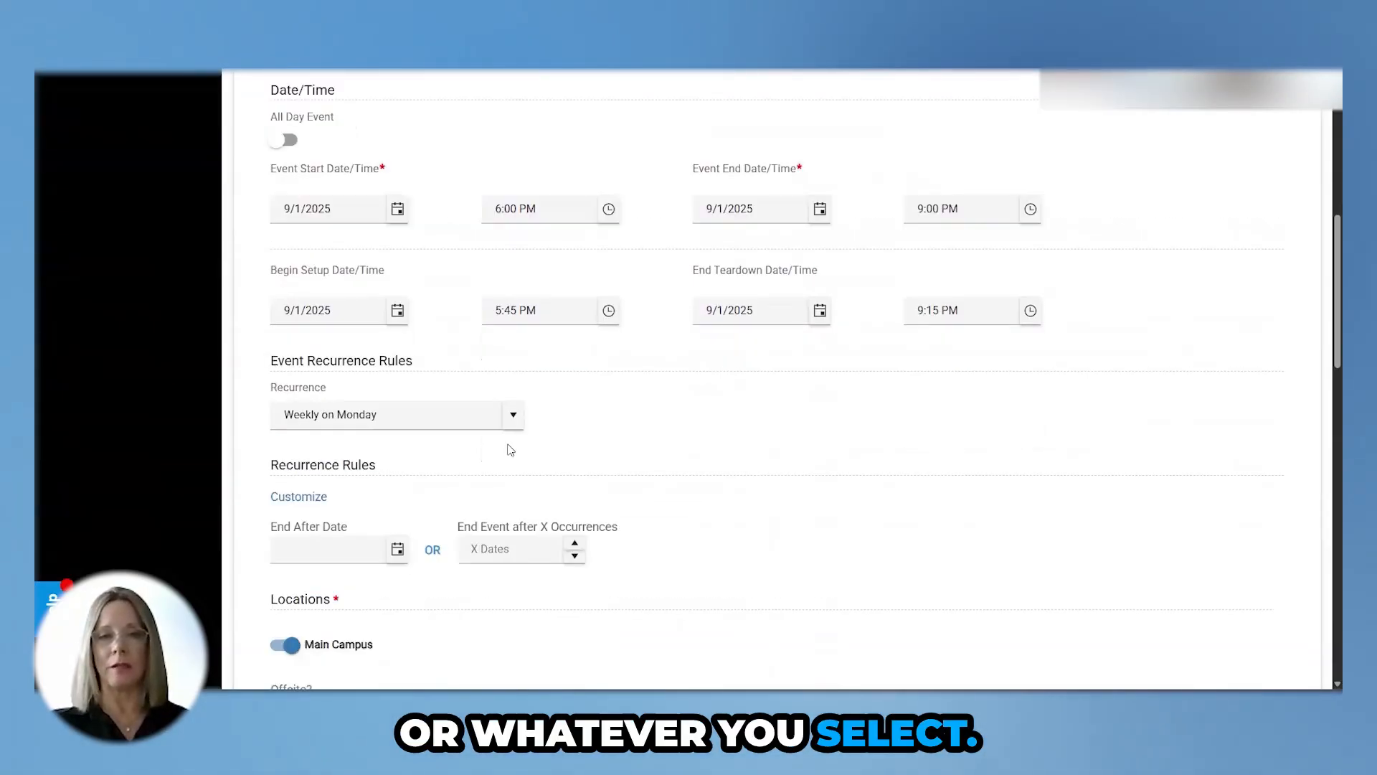
{"action": "left_click", "coordinate": [514, 416]}
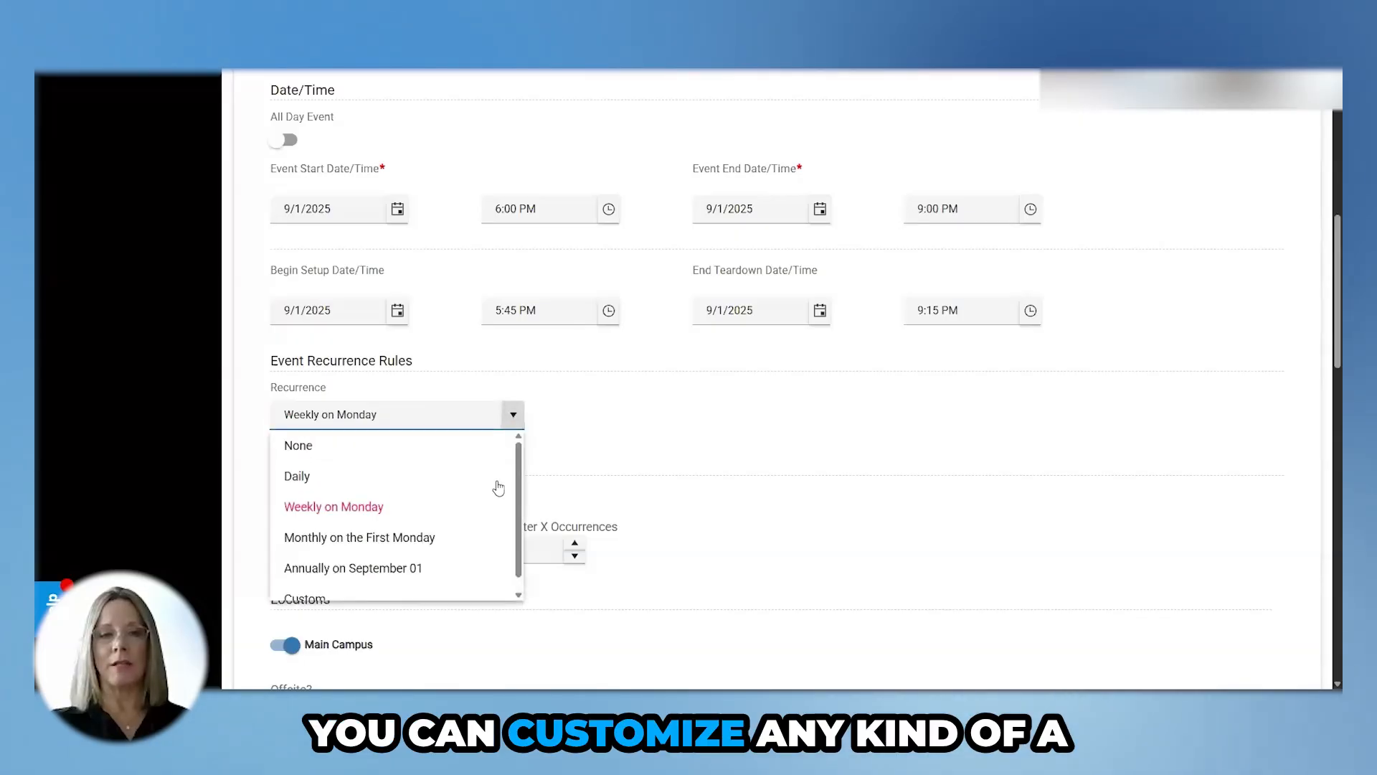
{"action": "scroll", "coordinate": [495, 491], "scroll_direction": "down", "scroll_amount": 1}
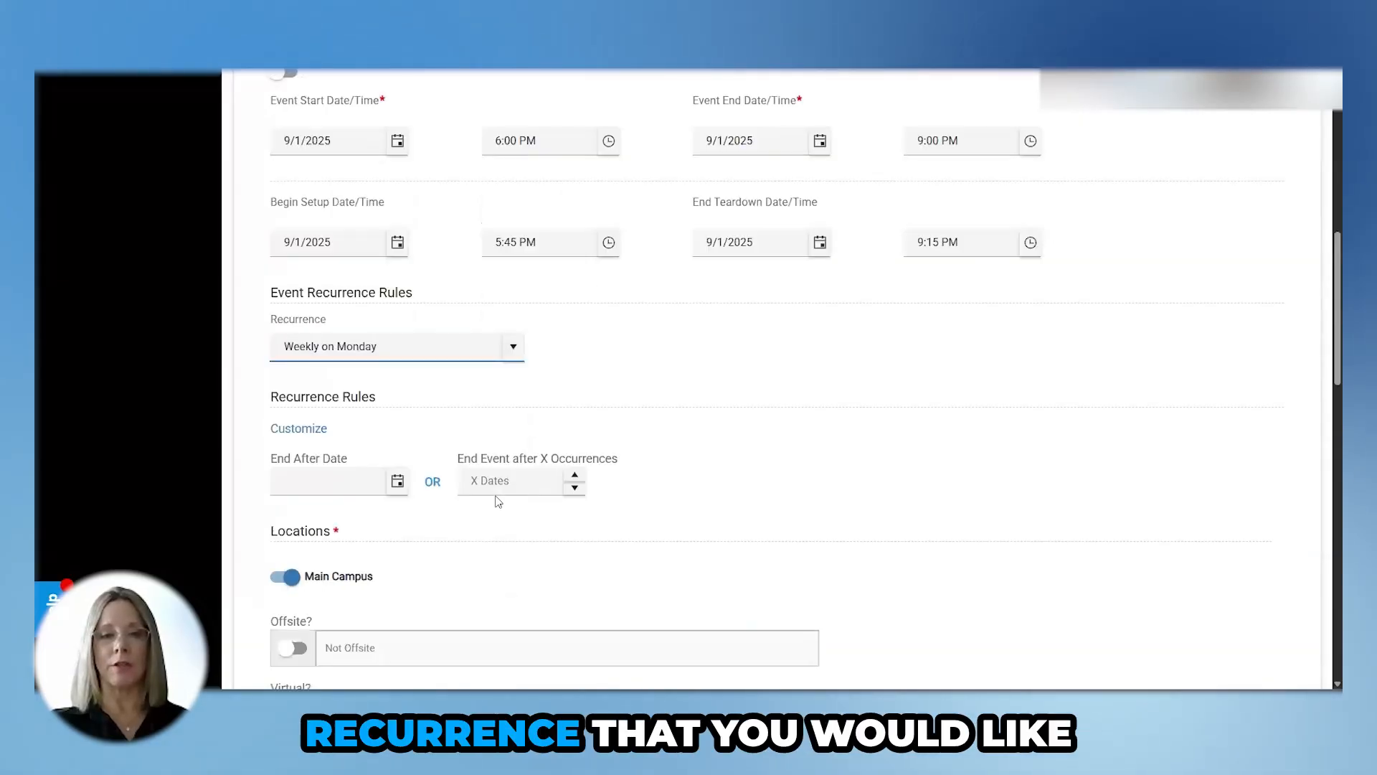
{"action": "left_click", "coordinate": [513, 355]}
{"action": "left_click", "coordinate": [323, 515]}
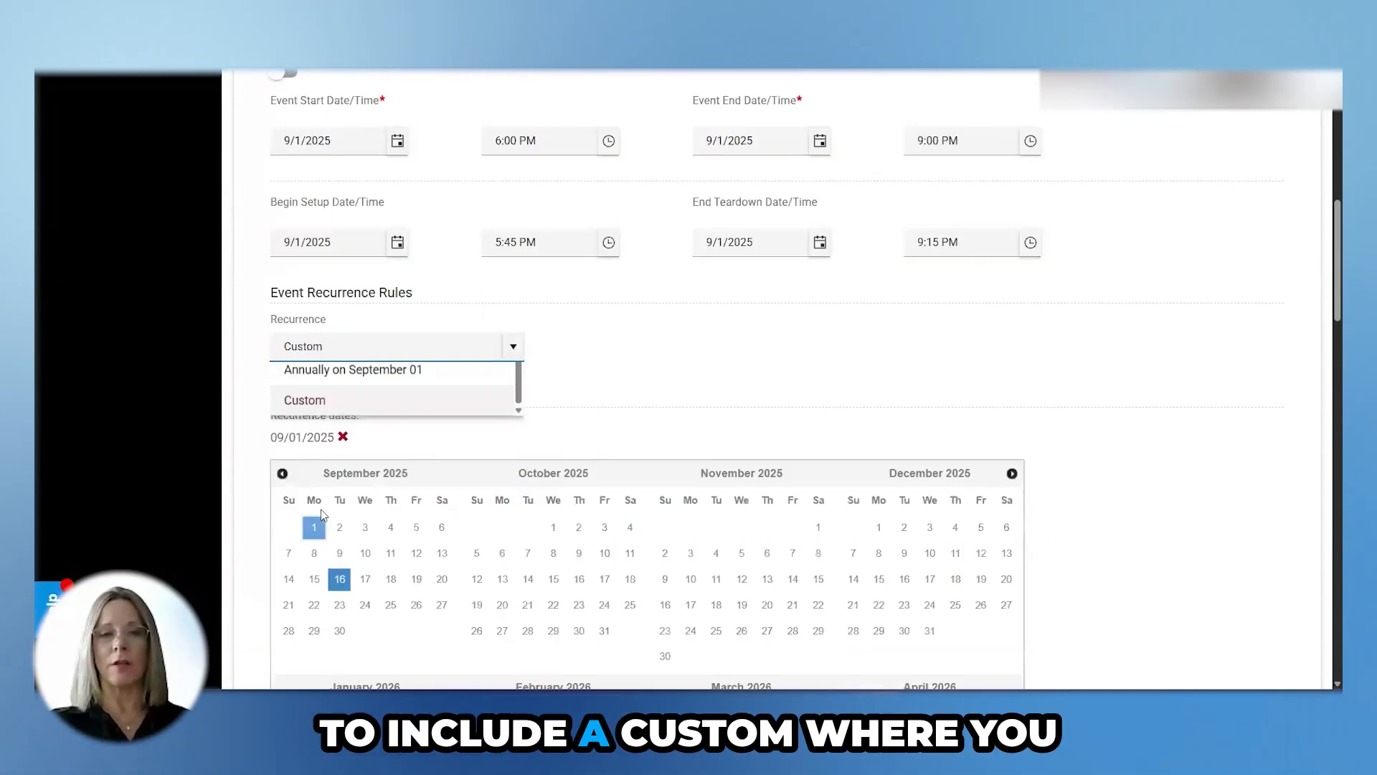
- Add 10/09/2025, 11/03/2025, 11/05/2025 and 12/07/2025 as custom recurrence dates
{"action": "left_click", "coordinate": [580, 553]}
{"action": "left_click", "coordinate": [691, 553]}
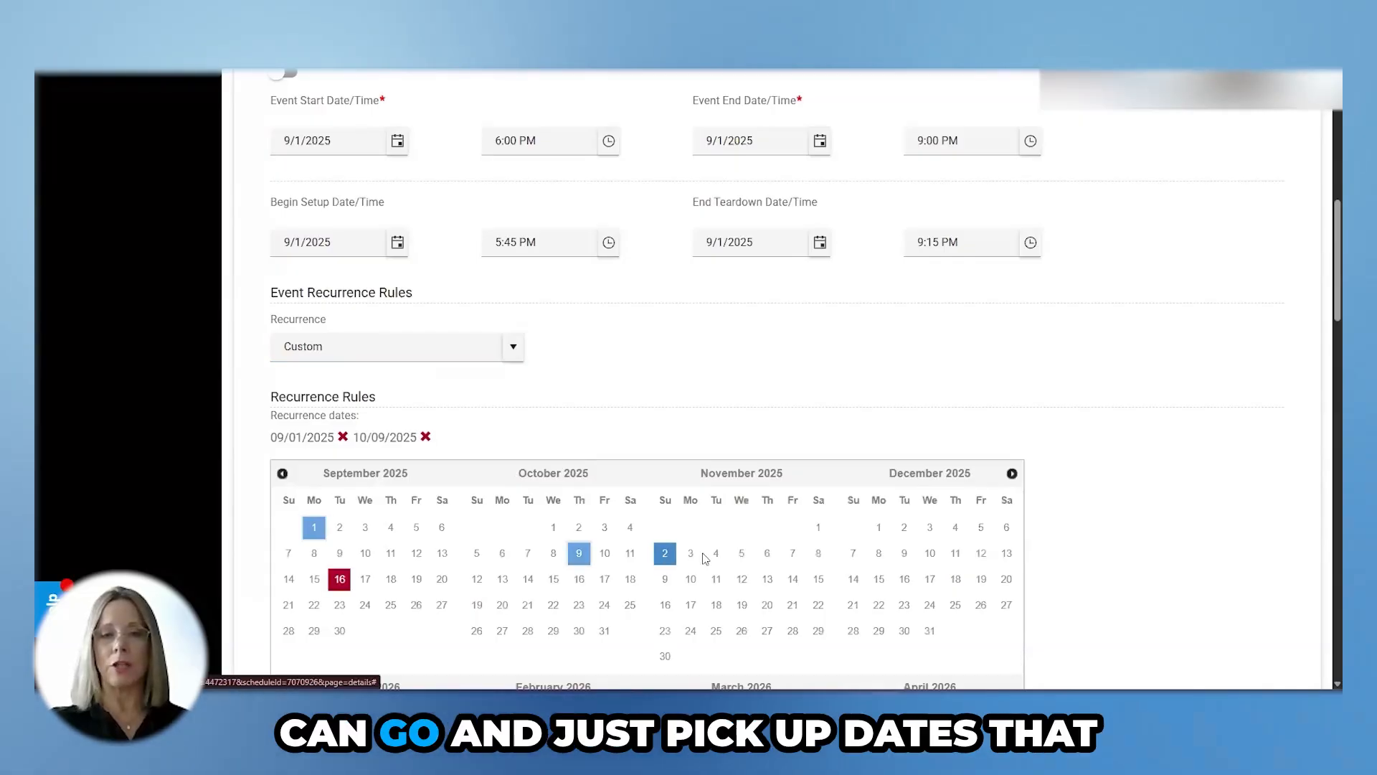
{"action": "left_click", "coordinate": [853, 553]}
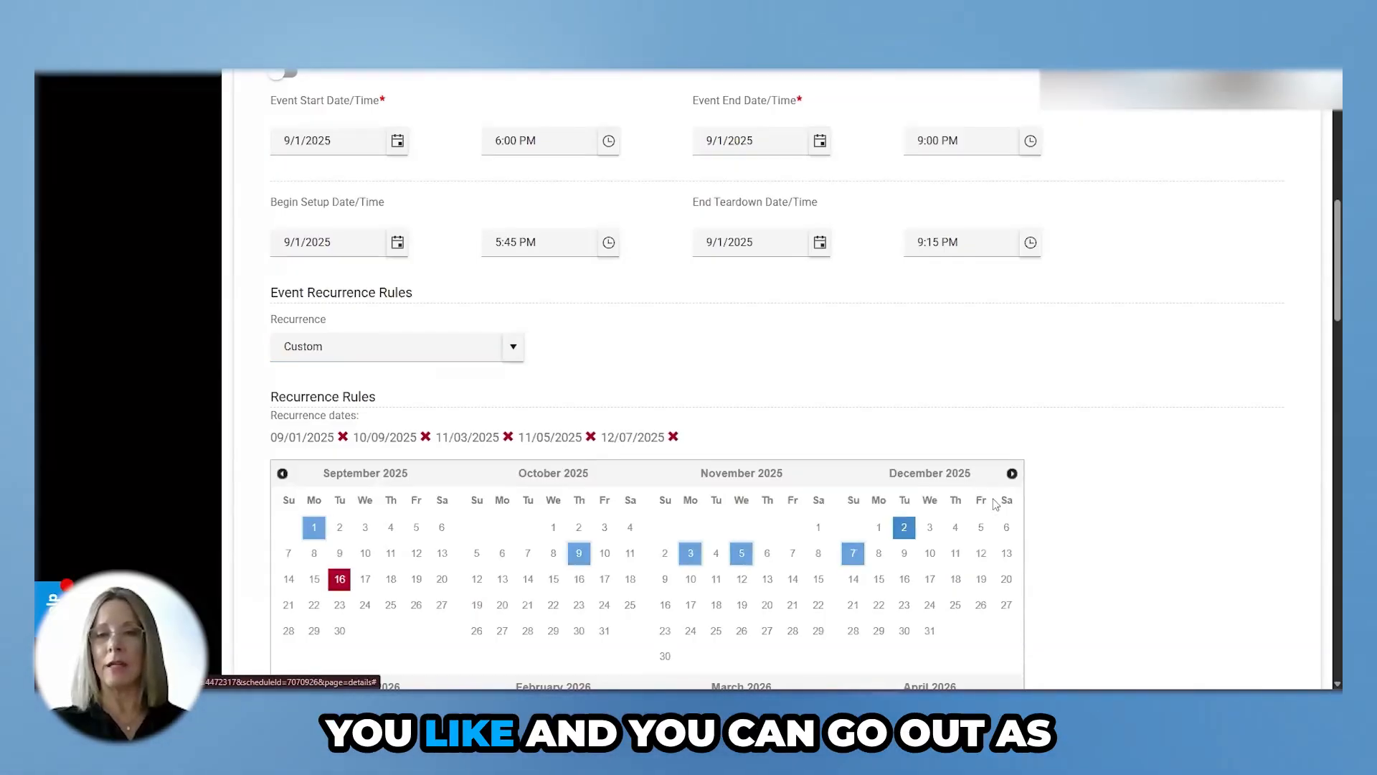
- Browse the recurrence calendar forward to see the future months available for custom dates
{"action": "left_click", "coordinate": [1012, 474]}
{"action": "left_click", "coordinate": [1012, 474]}
{"action": "left_click", "coordinate": [1012, 474]}
{"action": "left_click", "coordinate": [1012, 474]}
{"action": "left_click", "coordinate": [1012, 474]}
{"action": "left_click", "coordinate": [1012, 474]}
{"action": "left_click", "coordinate": [1012, 474]}
- Review the event's locations, offsite, virtual and public settings, public notes, calendar image and category
{"action": "scroll", "coordinate": [1112, 468], "scroll_direction": "down", "scroll_amount": 3}
{"action": "scroll", "coordinate": [1112, 468], "scroll_direction": "down", "scroll_amount": 12}
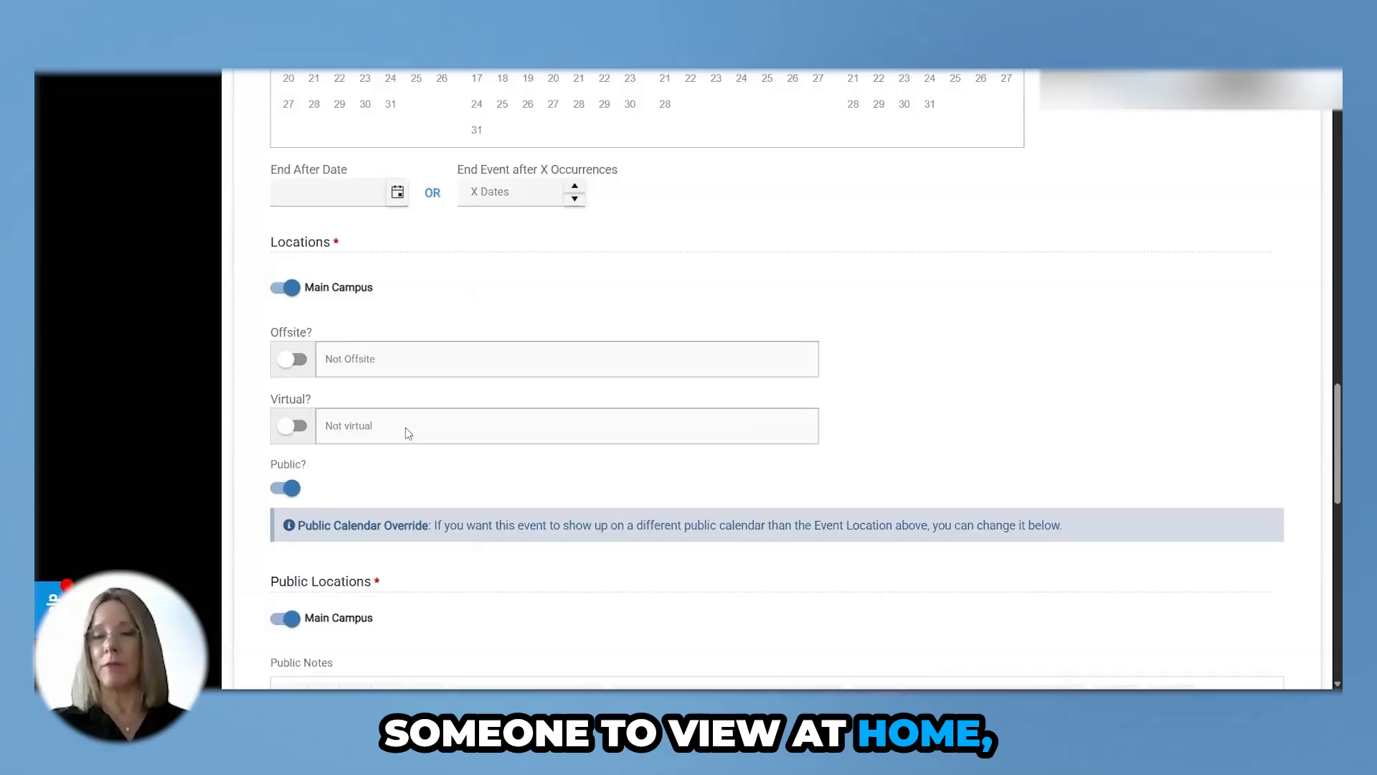
{"action": "scroll", "coordinate": [919, 350], "scroll_direction": "down", "scroll_amount": 3}
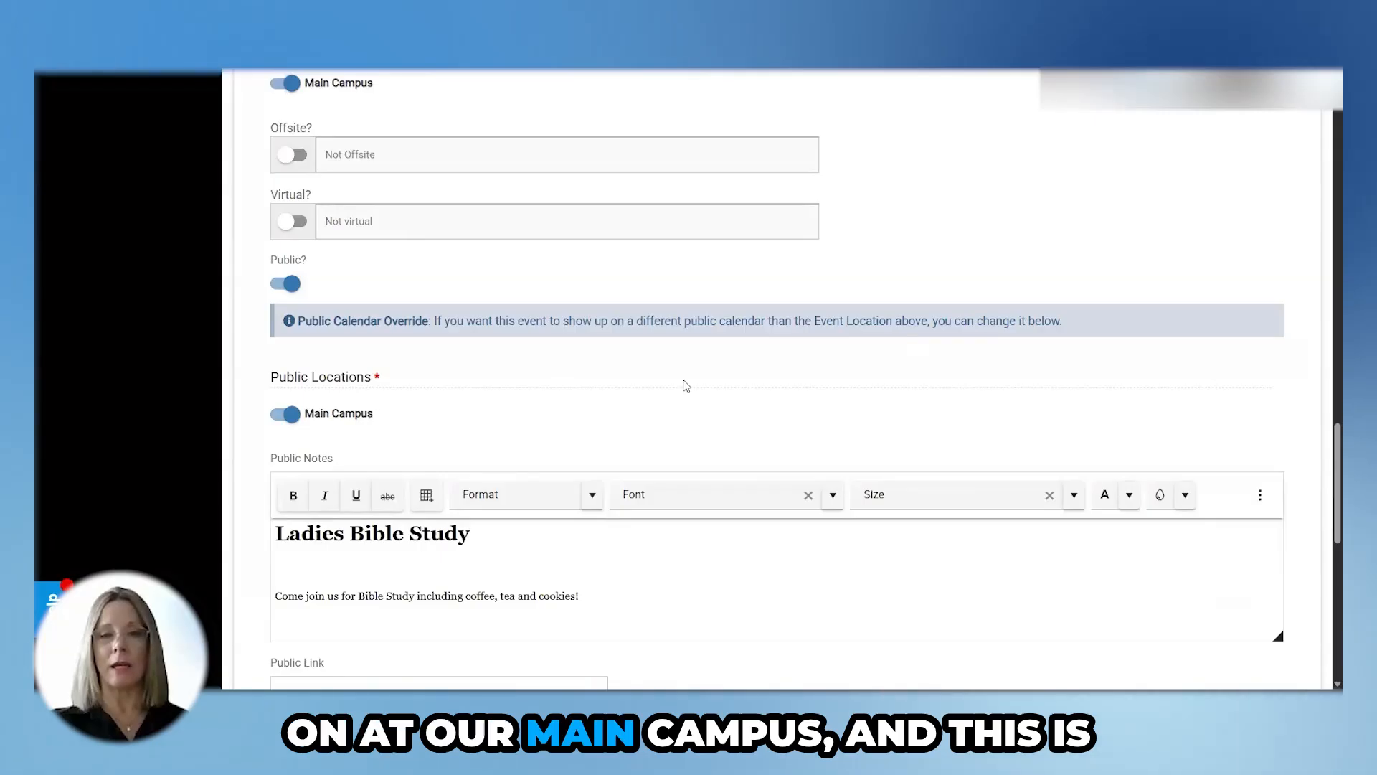
{"action": "scroll", "coordinate": [814, 385], "scroll_direction": "down", "scroll_amount": 4}
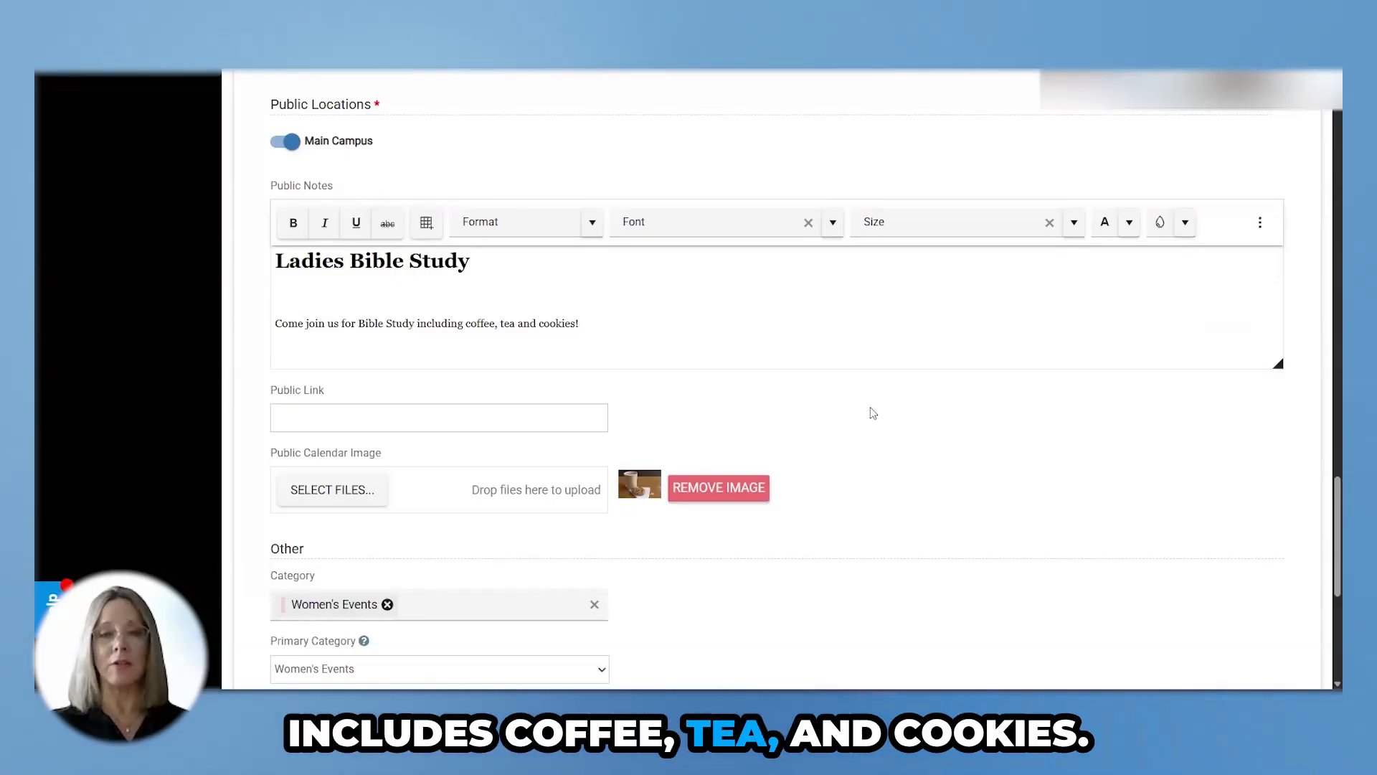
{"action": "scroll", "coordinate": [871, 411], "scroll_direction": "down", "scroll_amount": 1}
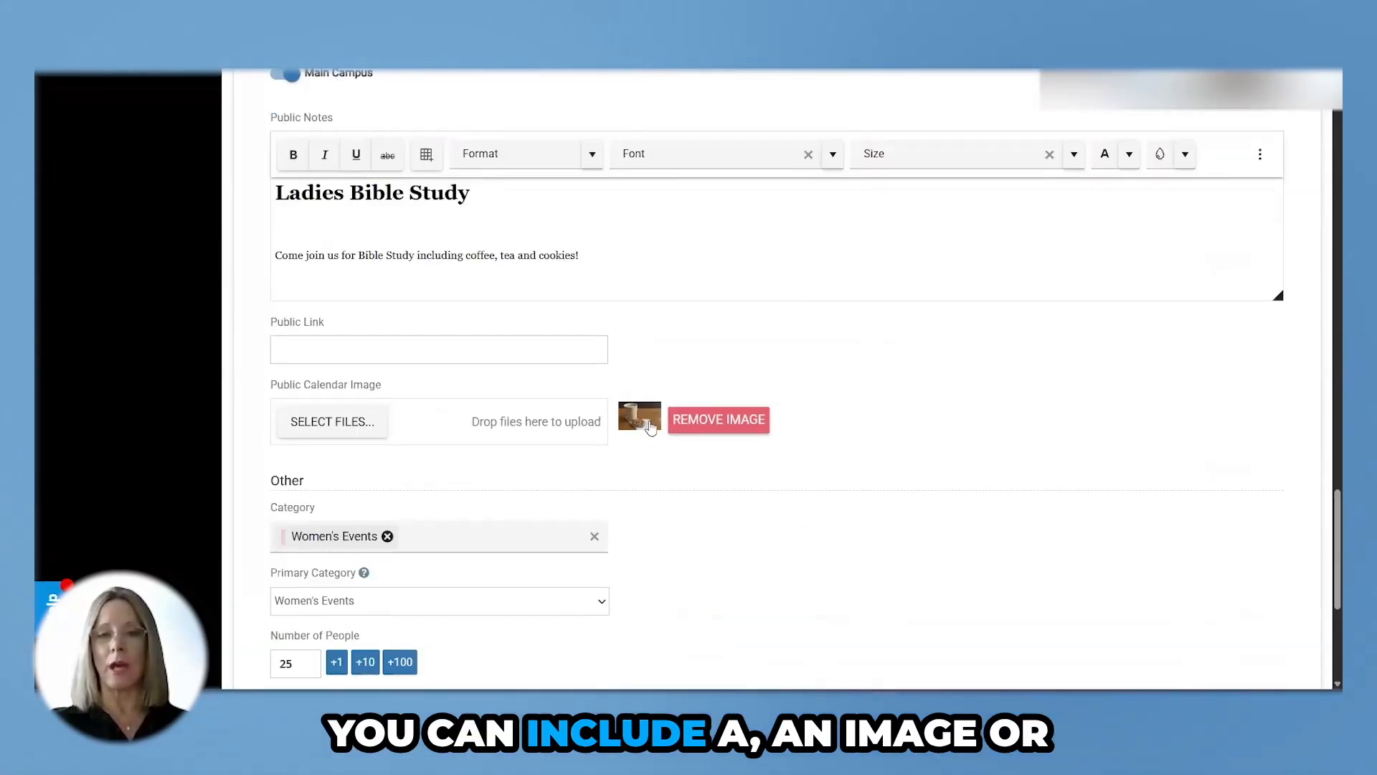
{"action": "scroll", "coordinate": [909, 400], "scroll_direction": "down", "scroll_amount": 3}
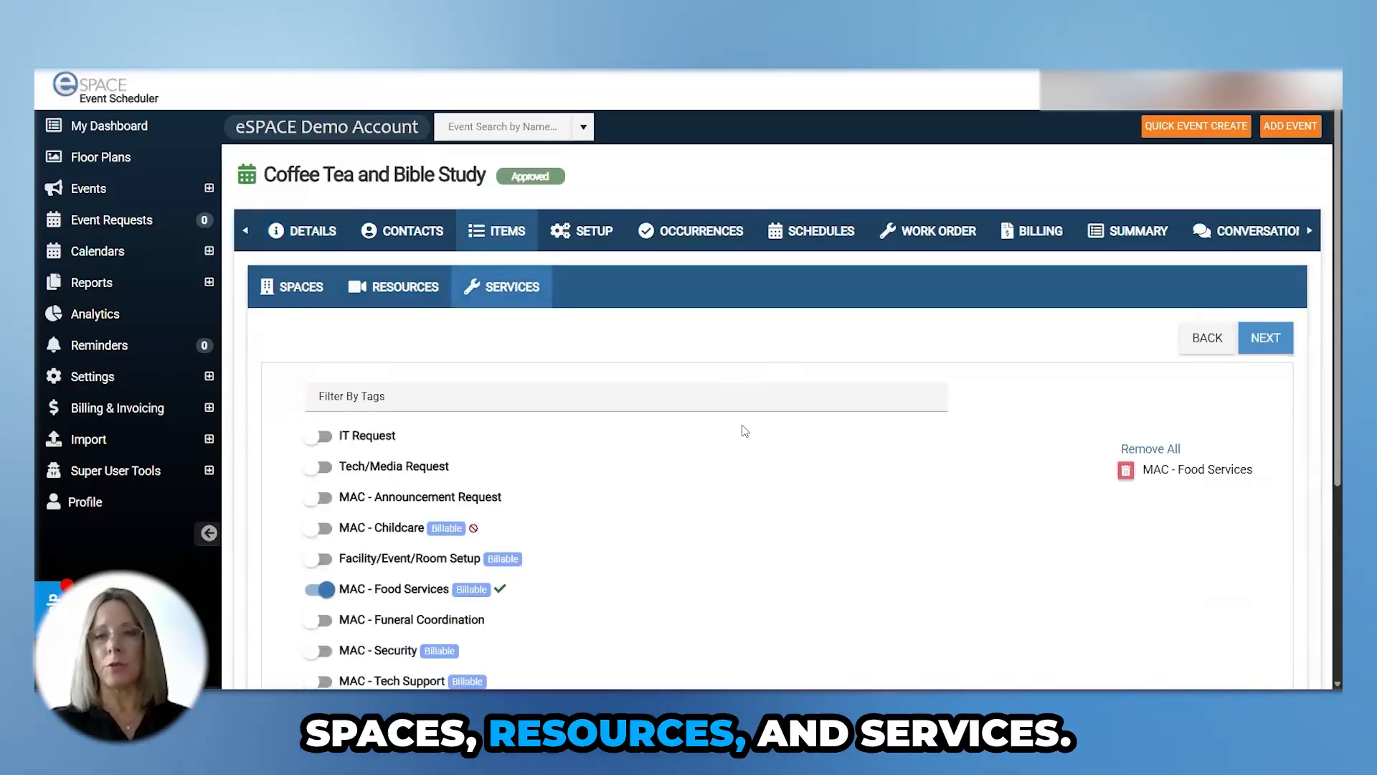
- Review the full list of services that can be requested for the event
{"action": "scroll", "coordinate": [750, 429], "scroll_direction": "down", "scroll_amount": 2}
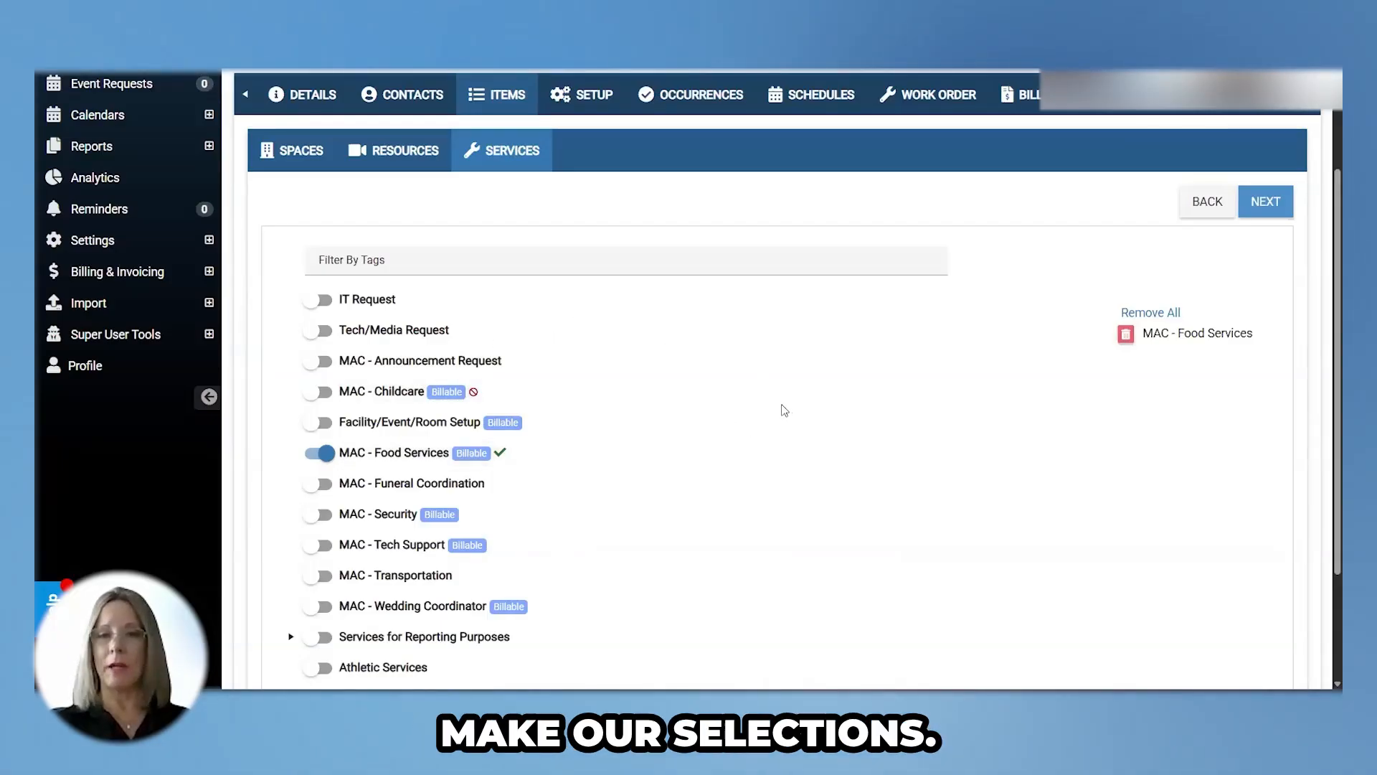
{"action": "scroll", "coordinate": [787, 410], "scroll_direction": "down", "scroll_amount": 1}
{"action": "scroll", "coordinate": [787, 411], "scroll_direction": "down", "scroll_amount": 2}
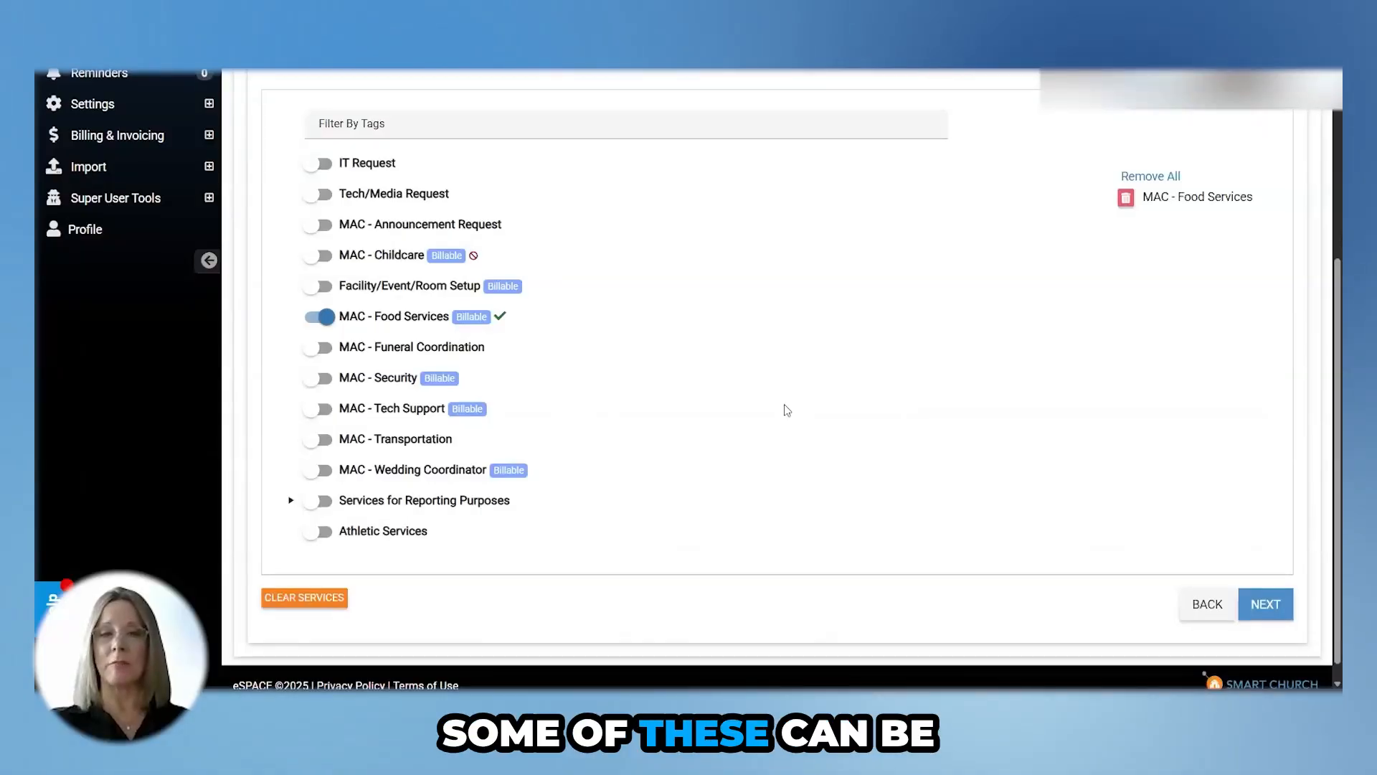
- Show the event's spaces and examine the requested room and its feature tags under MAC - Reid Commons
{"action": "scroll", "coordinate": [298, 340], "scroll_direction": "up", "scroll_amount": 6}
{"action": "left_click", "coordinate": [302, 288]}
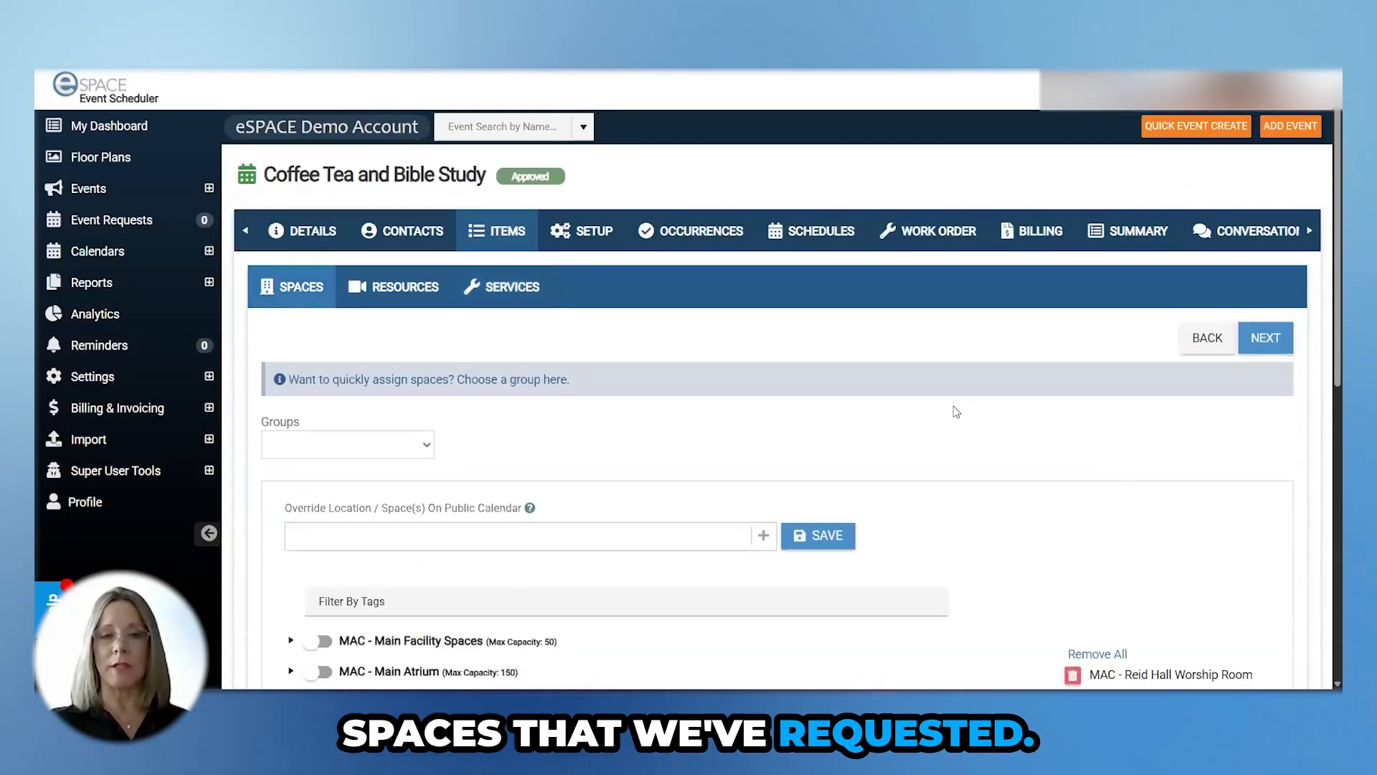
{"action": "scroll", "coordinate": [738, 428], "scroll_direction": "down", "scroll_amount": 6}
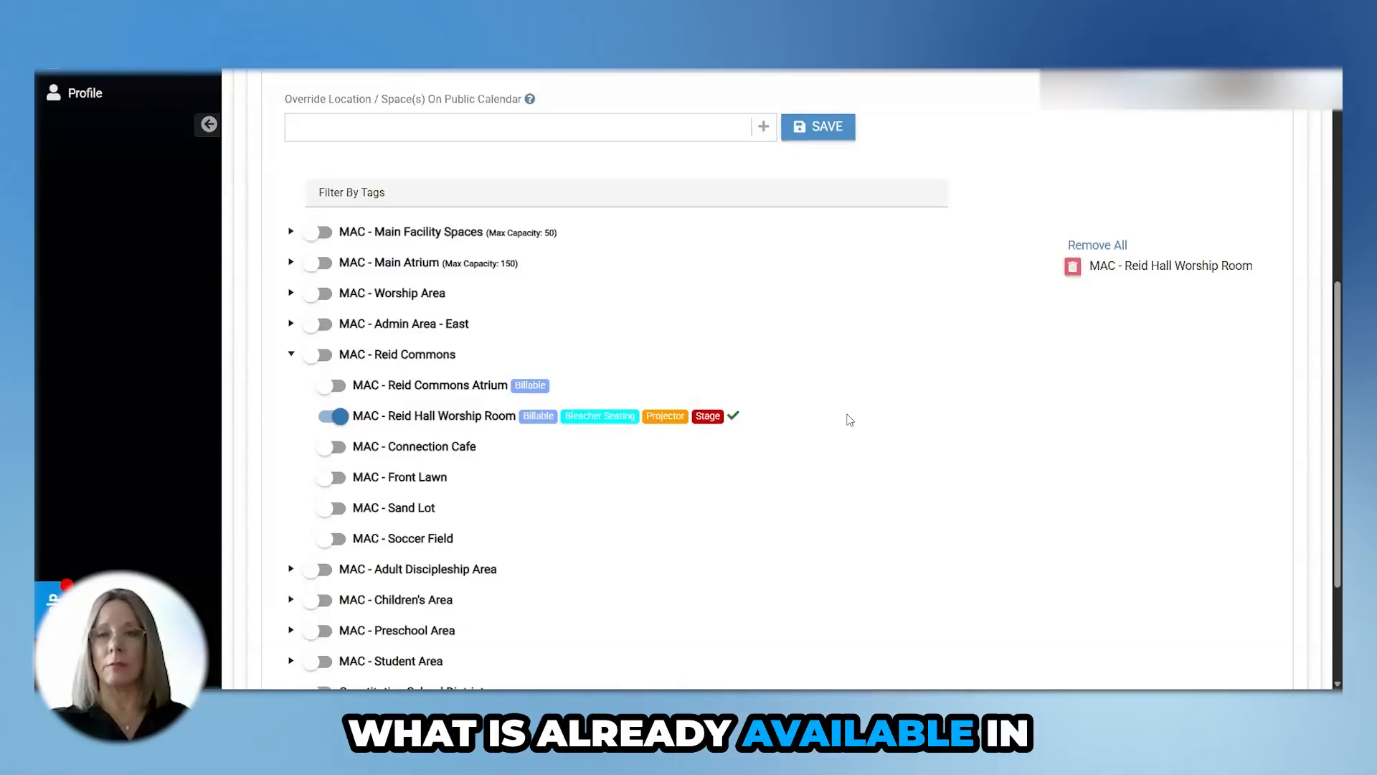
{"action": "scroll", "coordinate": [849, 420], "scroll_direction": "up", "scroll_amount": 3}
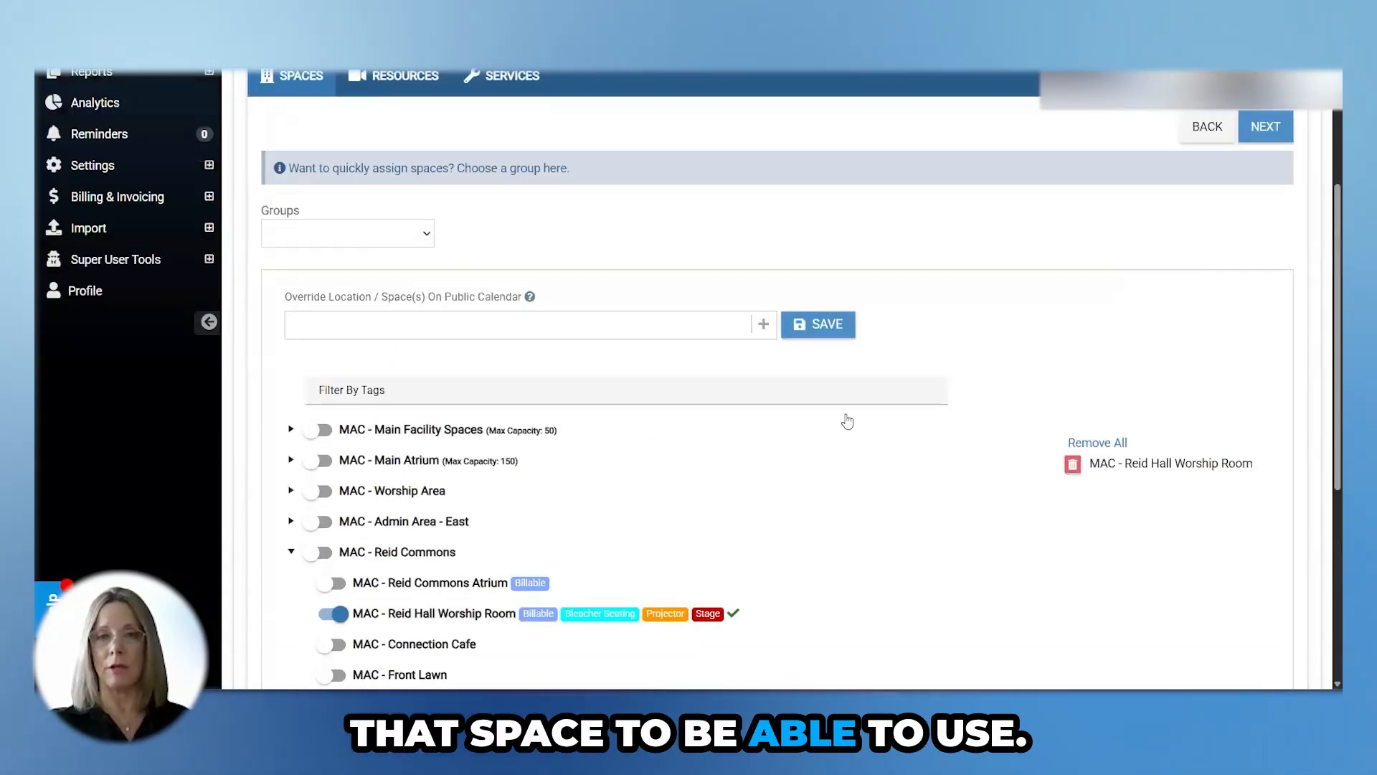
- Show the event's resources and examine the requested chairs and tables with their quantities
{"action": "scroll", "coordinate": [847, 422], "scroll_direction": "up", "scroll_amount": 3}
{"action": "left_click", "coordinate": [422, 287]}
{"action": "scroll", "coordinate": [912, 428], "scroll_direction": "down", "scroll_amount": 3}
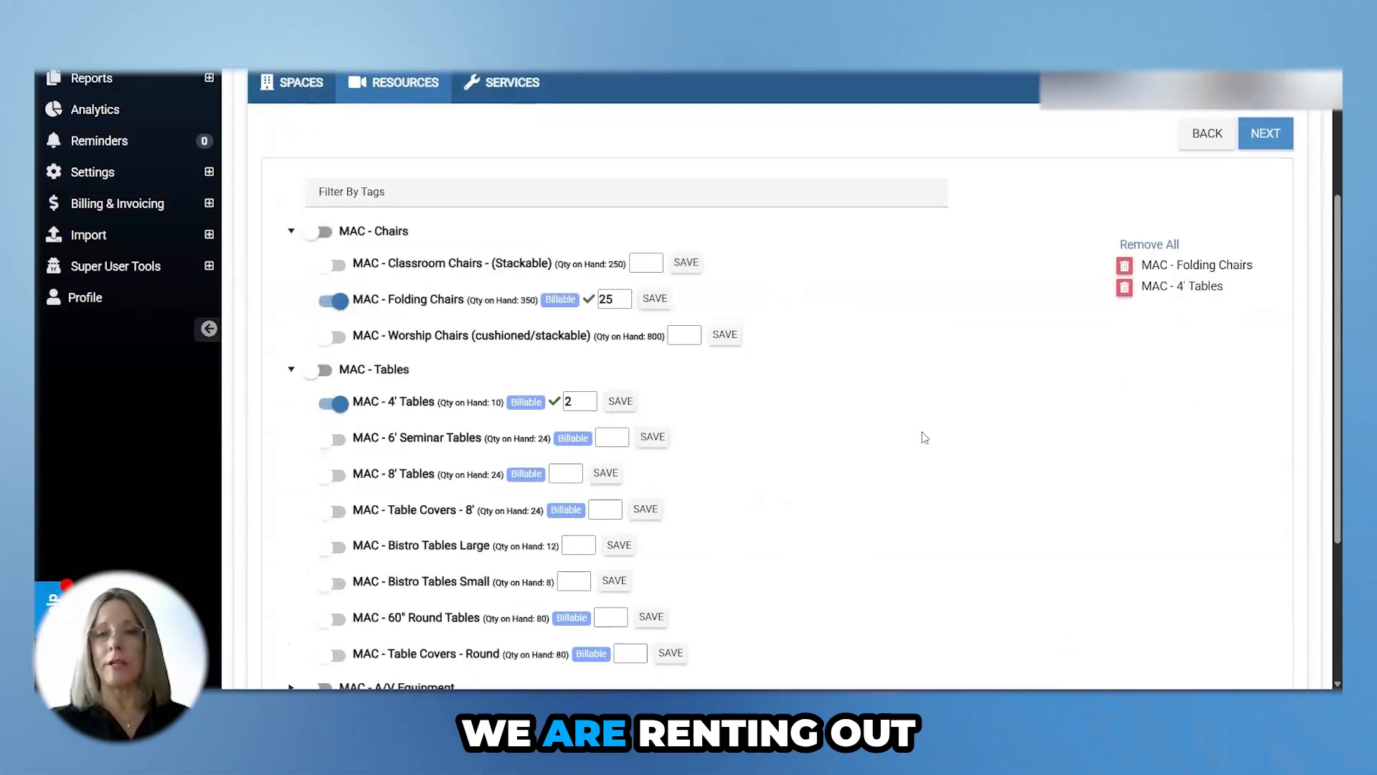
{"action": "scroll", "coordinate": [926, 438], "scroll_direction": "down", "scroll_amount": 3}
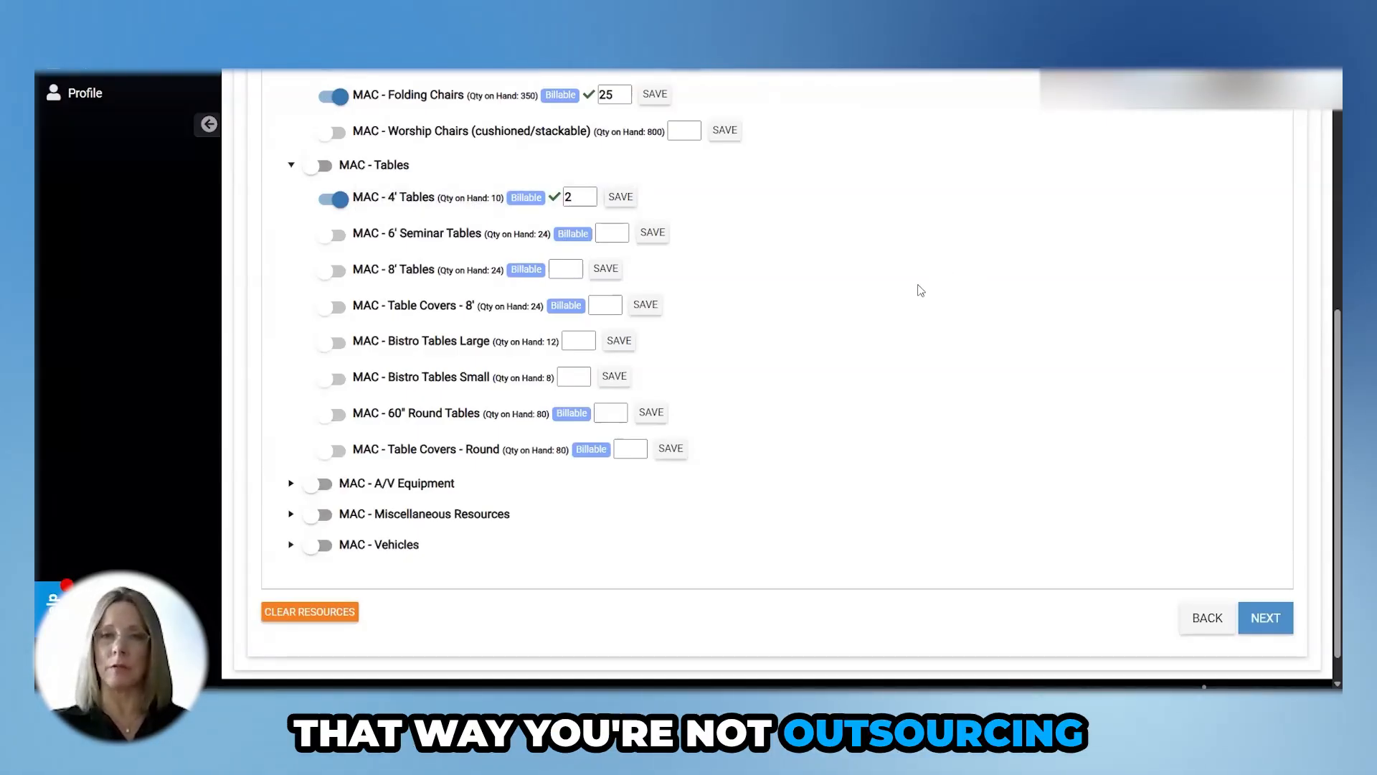
{"action": "scroll", "coordinate": [864, 308], "scroll_direction": "down", "scroll_amount": 1}
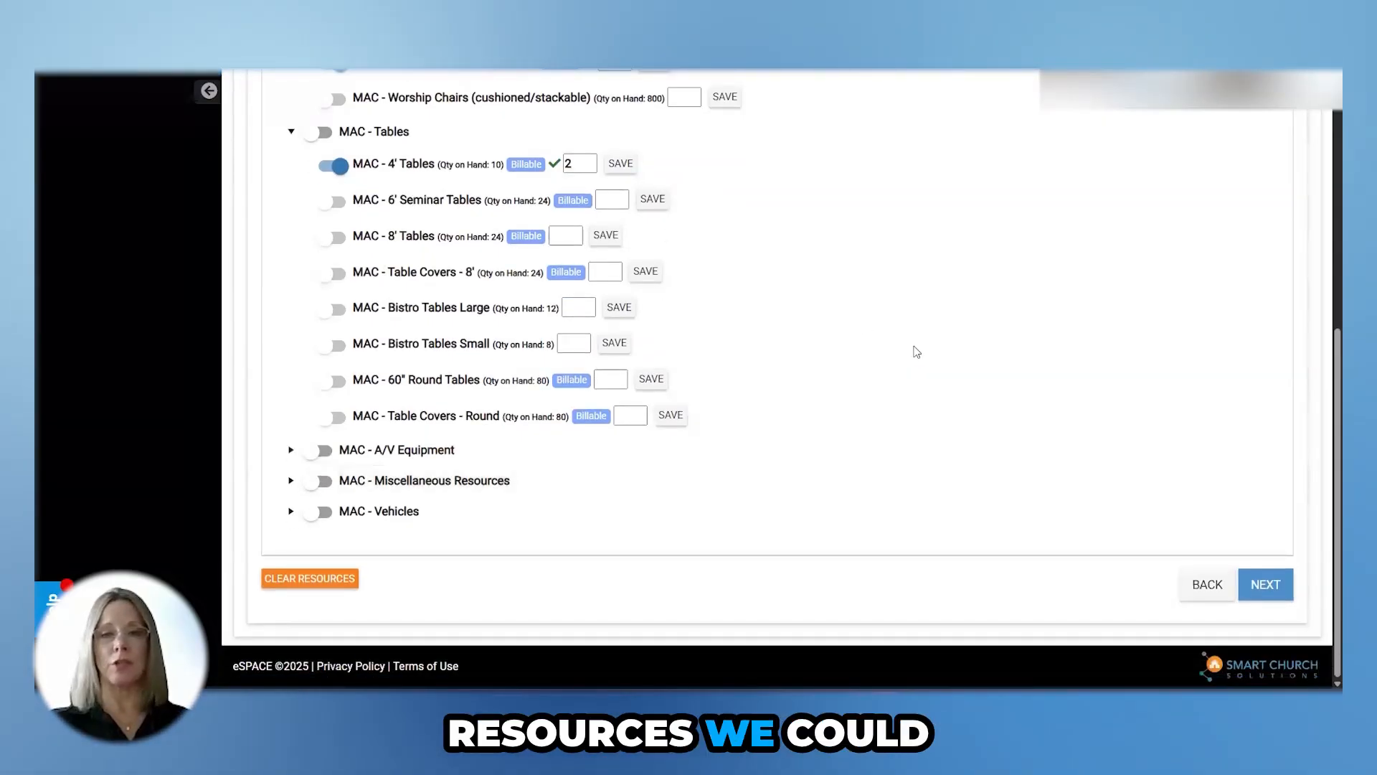
{"action": "scroll", "coordinate": [897, 352], "scroll_direction": "up", "scroll_amount": 3}
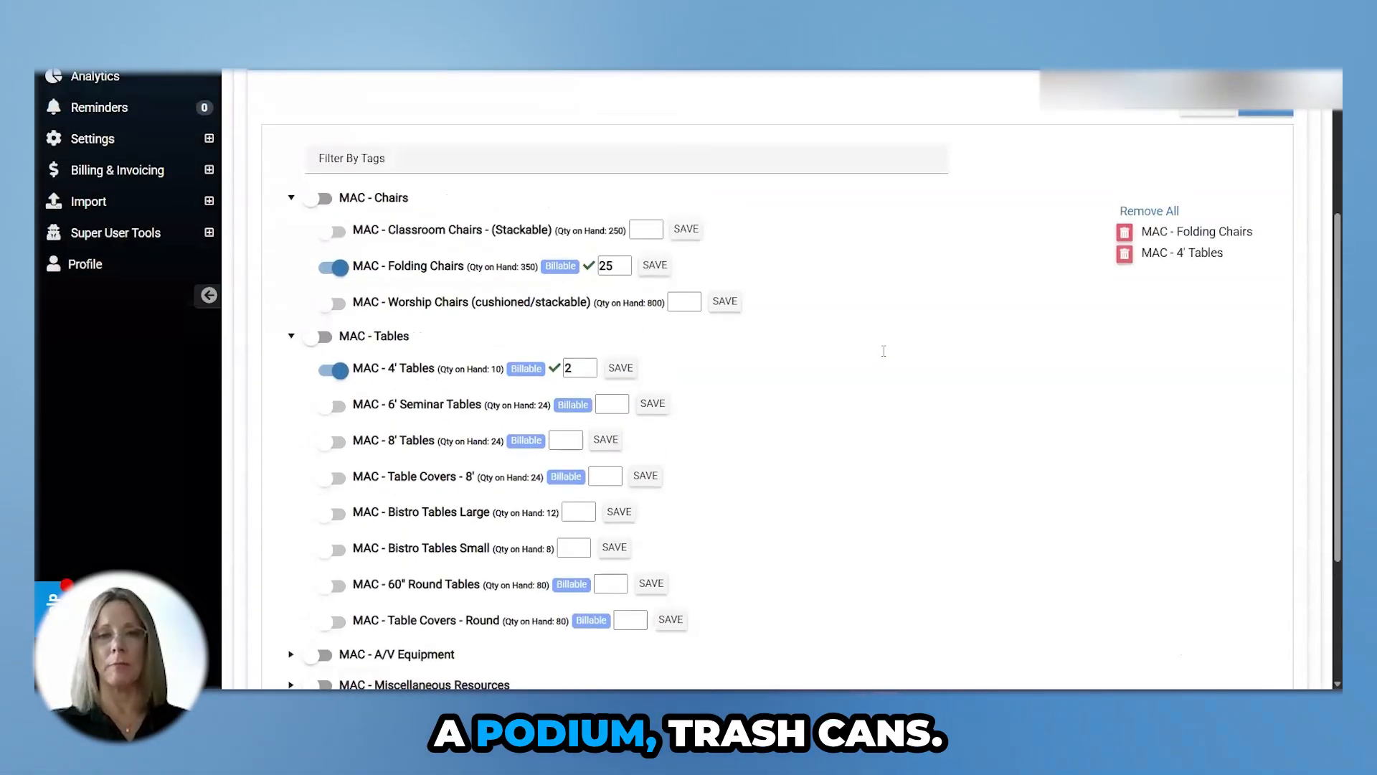
- Return to the event's services and check the MAC - Food Services selection
{"action": "scroll", "coordinate": [884, 351], "scroll_direction": "up", "scroll_amount": 3}
{"action": "left_click", "coordinate": [521, 264]}
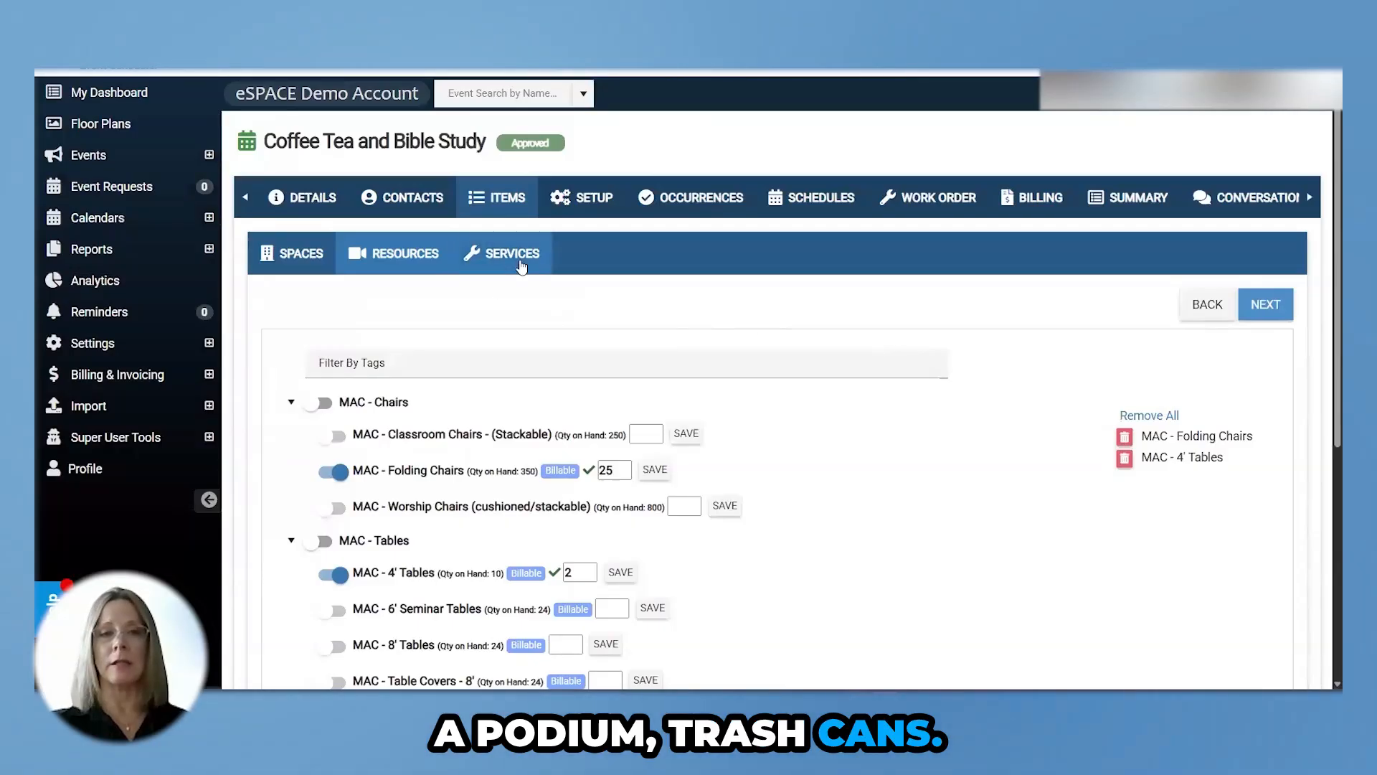
{"action": "scroll", "coordinate": [763, 434], "scroll_direction": "down", "scroll_amount": 3}
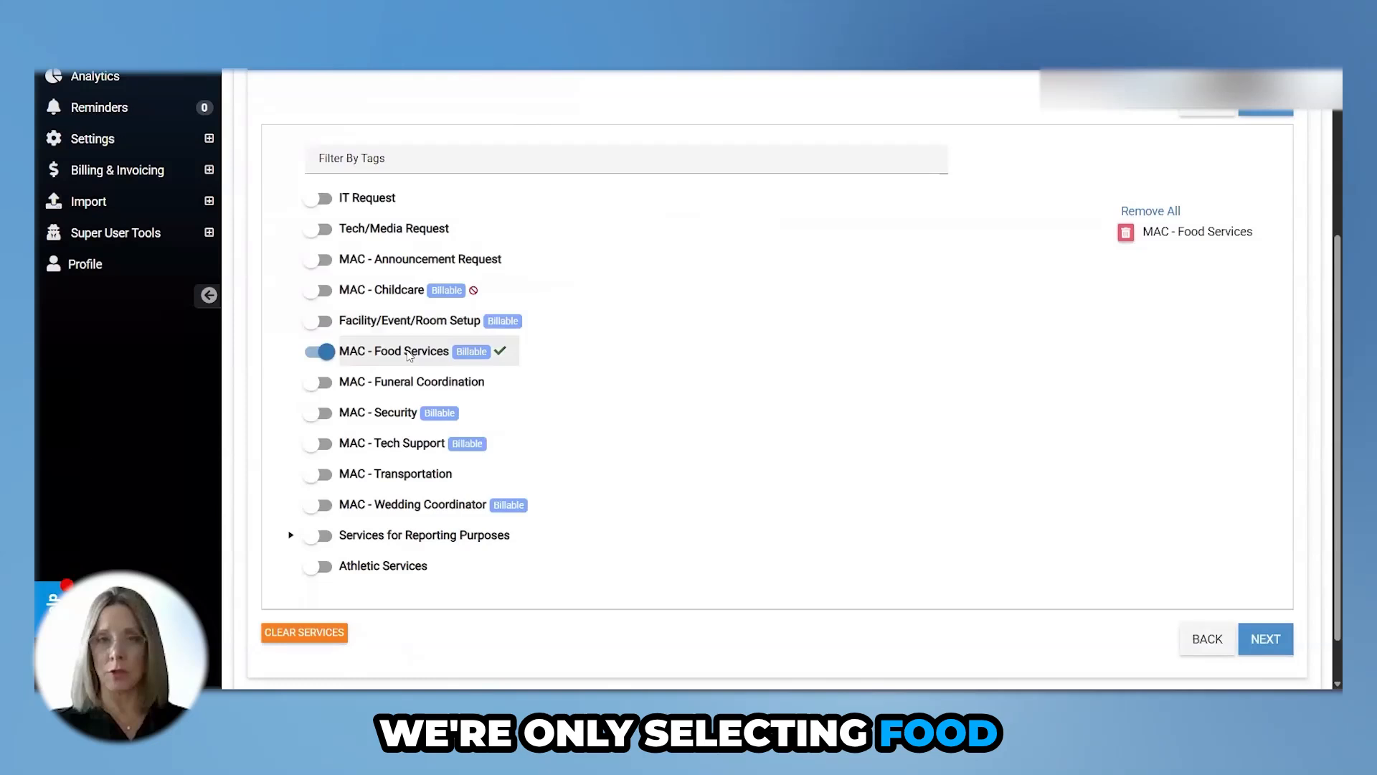
{"action": "scroll", "coordinate": [767, 355], "scroll_direction": "up", "scroll_amount": 3}
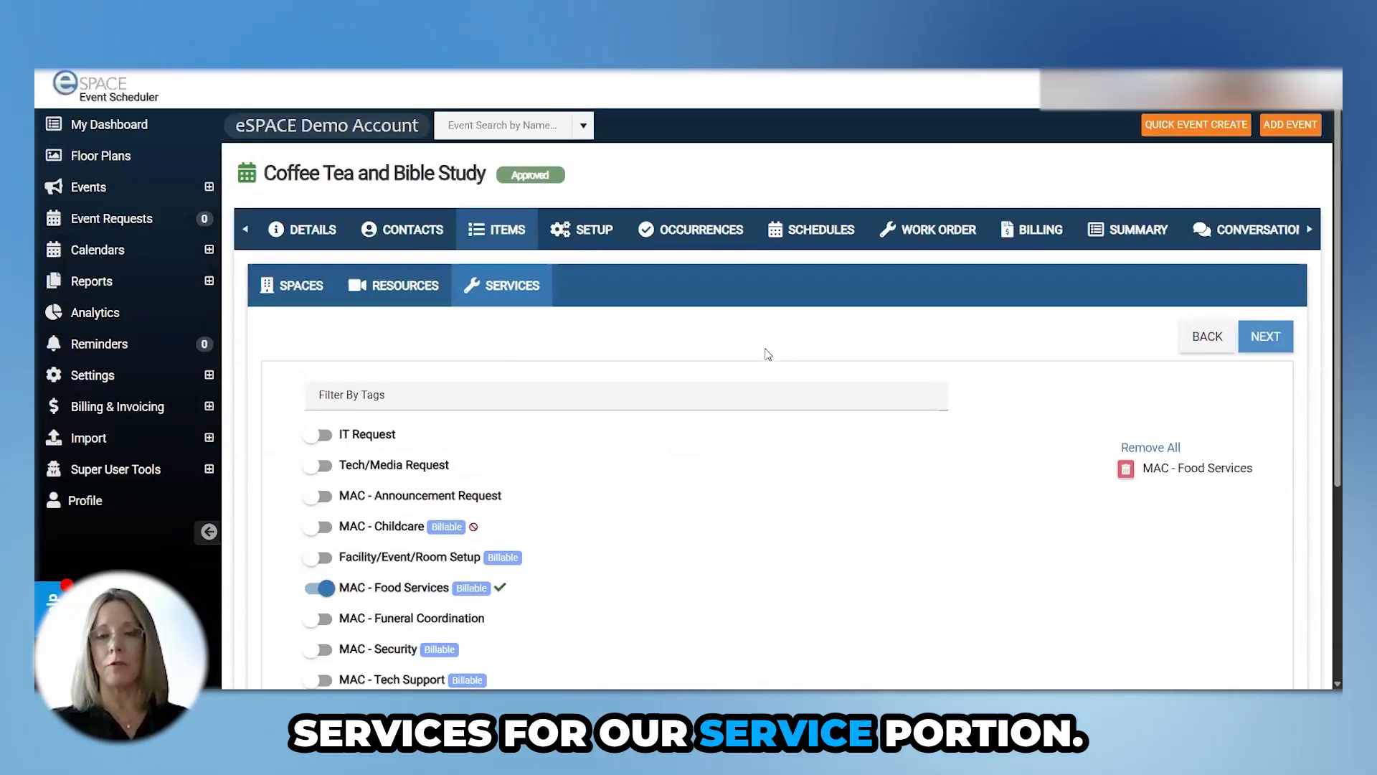
- Review the event's setup details for spaces, resources and services, and open the Food Services form
{"action": "left_click", "coordinate": [595, 233]}
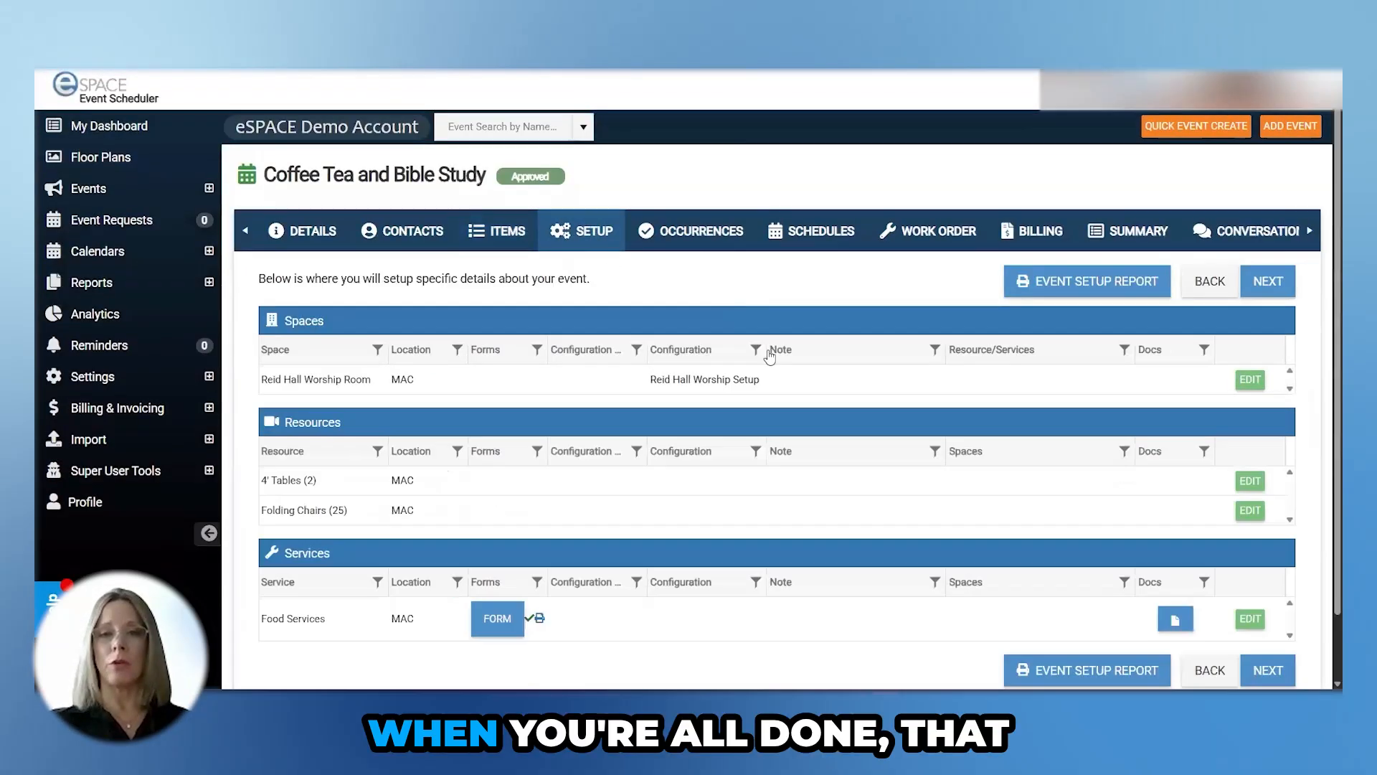
{"action": "scroll", "coordinate": [687, 380], "scroll_direction": "down", "scroll_amount": 1}
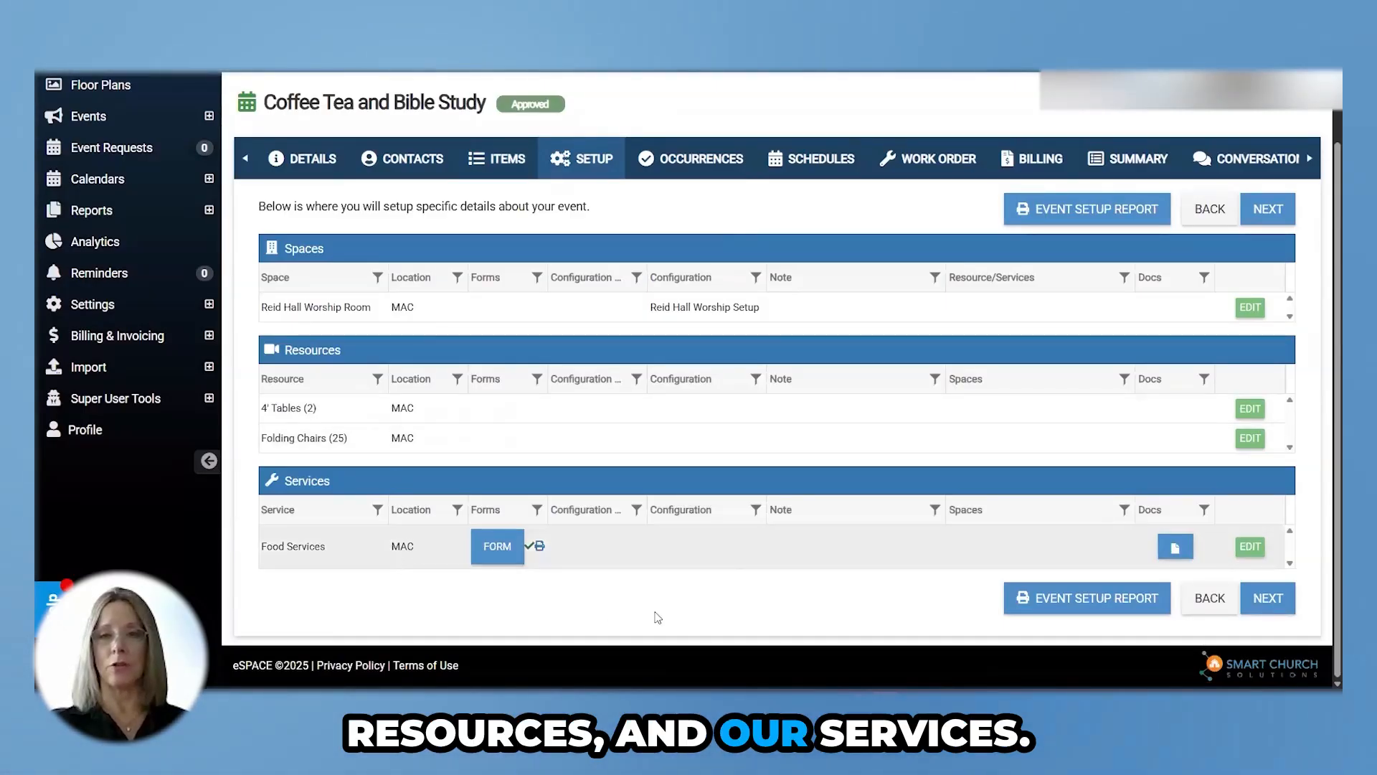
{"action": "left_click", "coordinate": [507, 549]}
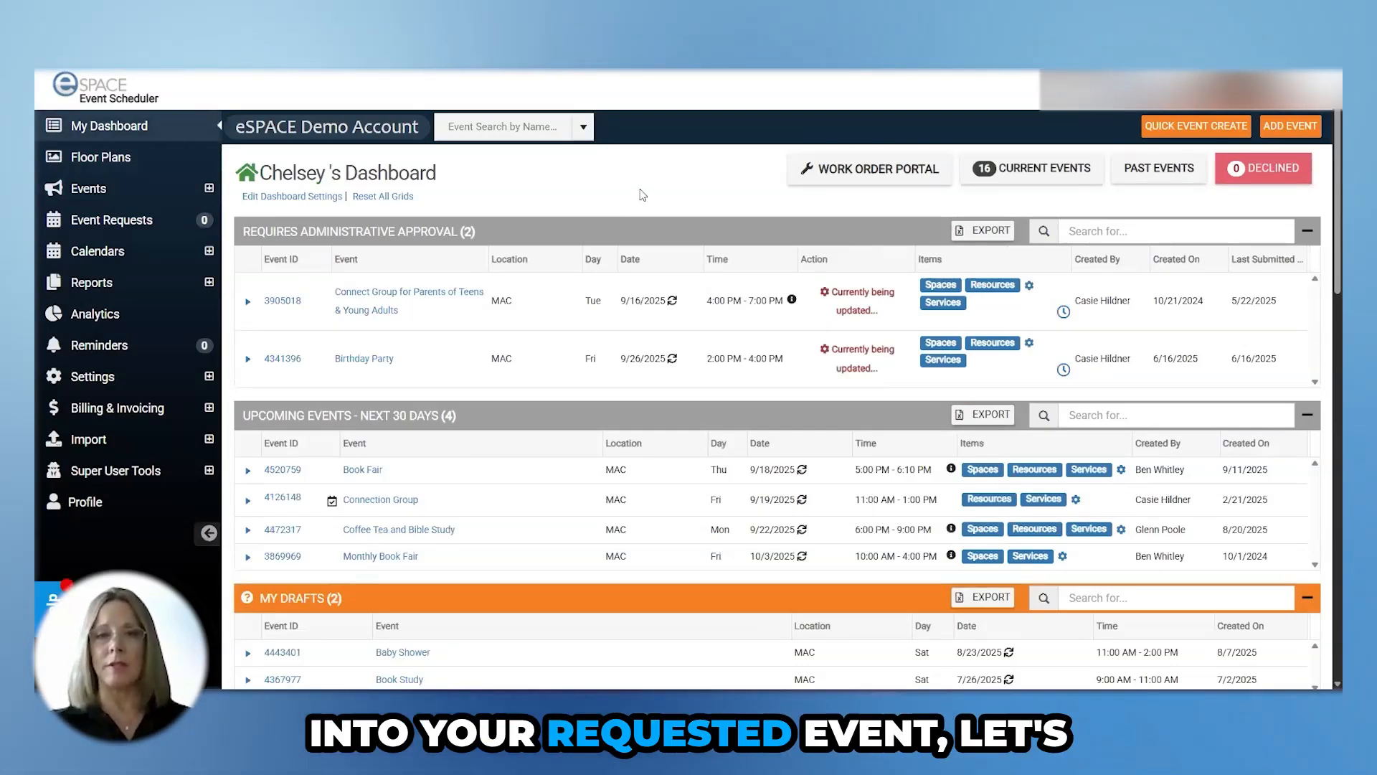
- Start a new event named "Retirement Party" with the description "Come join in the fun!"
{"action": "left_click", "coordinate": [1290, 132]}
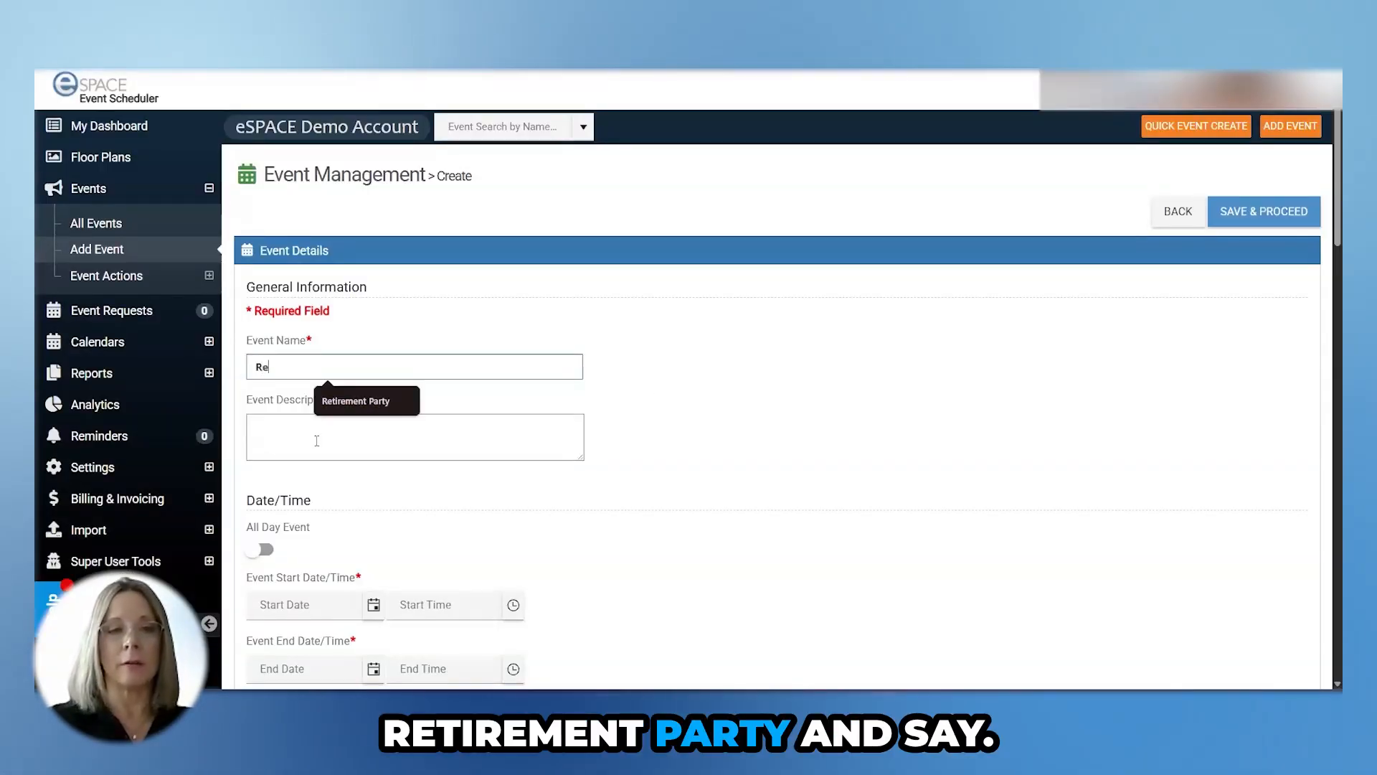
{"action": "left_click", "coordinate": [319, 402]}
{"action": "left_click", "coordinate": [317, 437]}
{"action": "type", "text": "Come "}
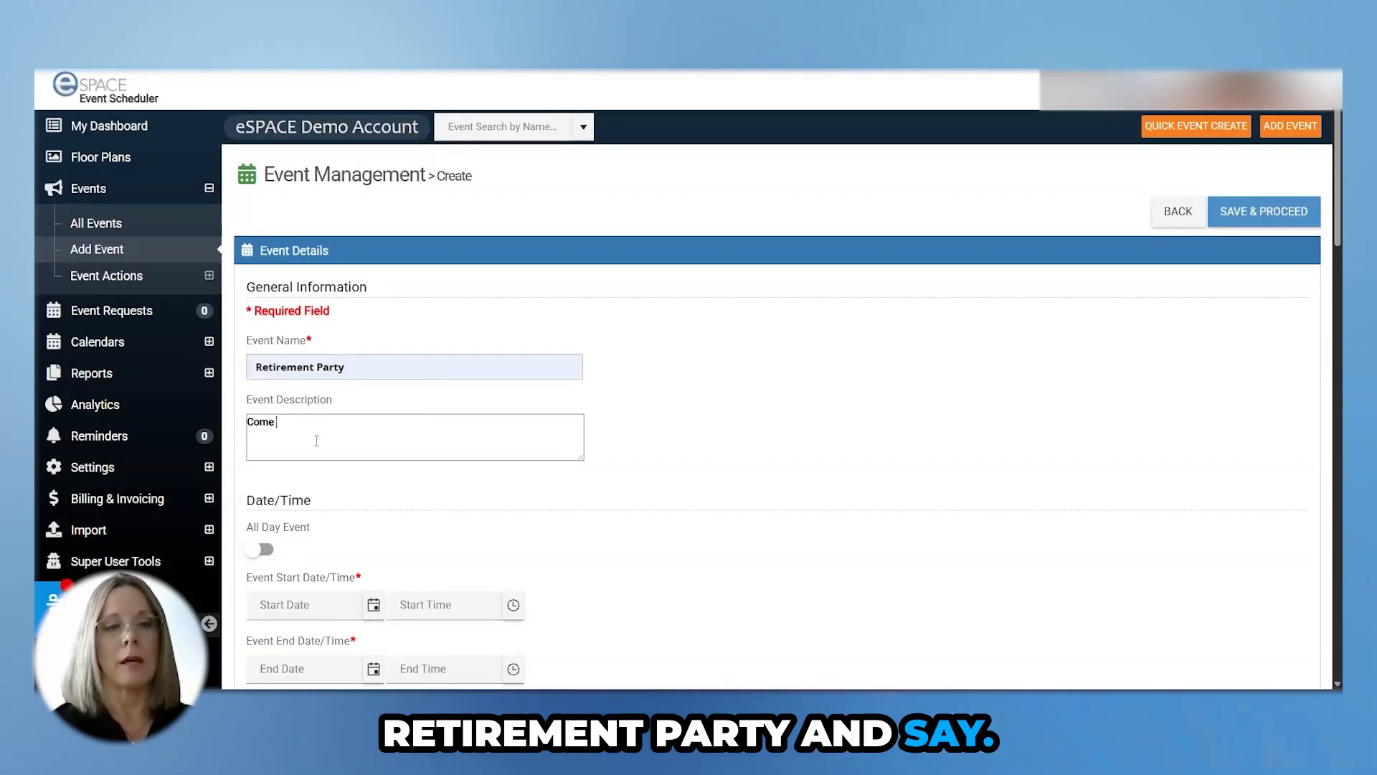
{"action": "type", "text": "join in the fun!"}
- Schedule the event to start on 10/11/2025 at 6:00 PM and end the same day at 9:00 PM
{"action": "scroll", "coordinate": [595, 432], "scroll_direction": "down", "scroll_amount": 4}
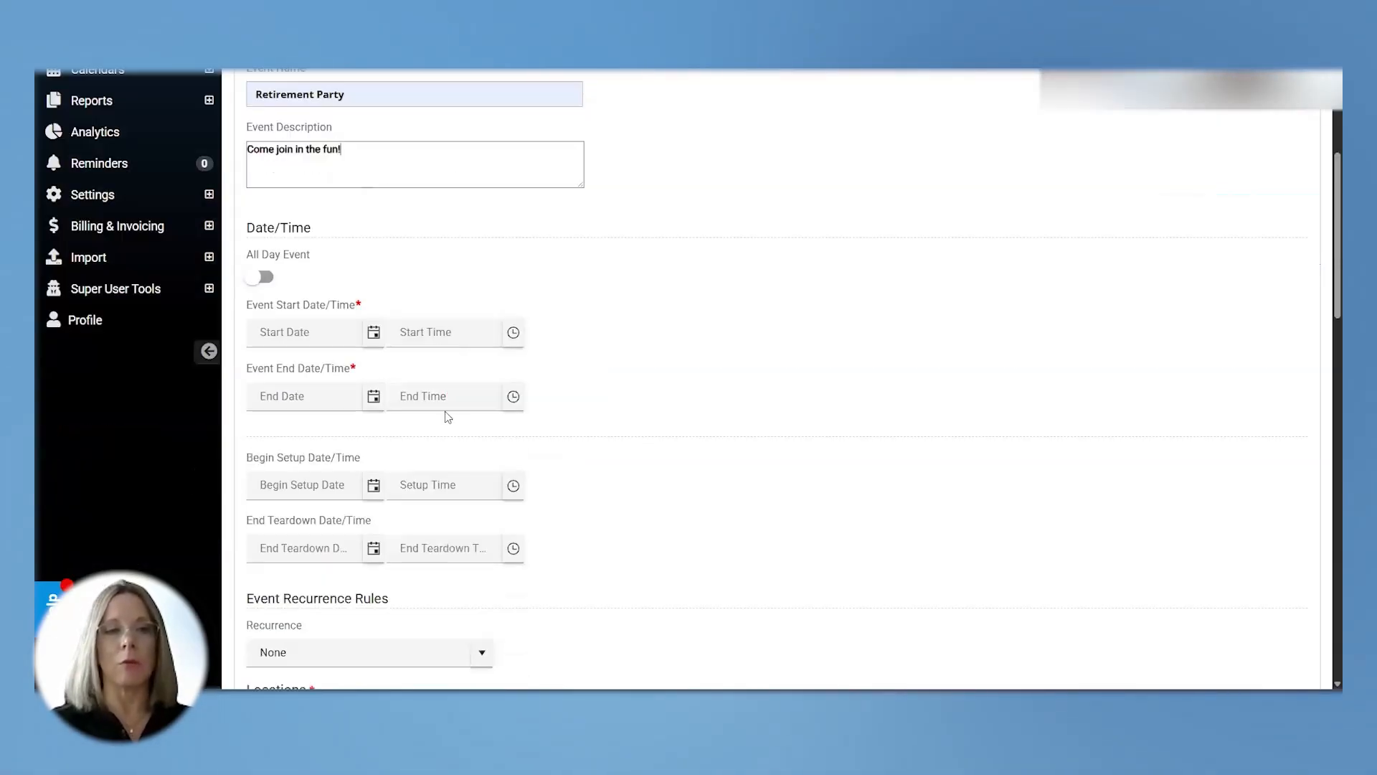
{"action": "left_click", "coordinate": [373, 332]}
{"action": "left_click", "coordinate": [479, 367]}
{"action": "left_click", "coordinate": [464, 463]}
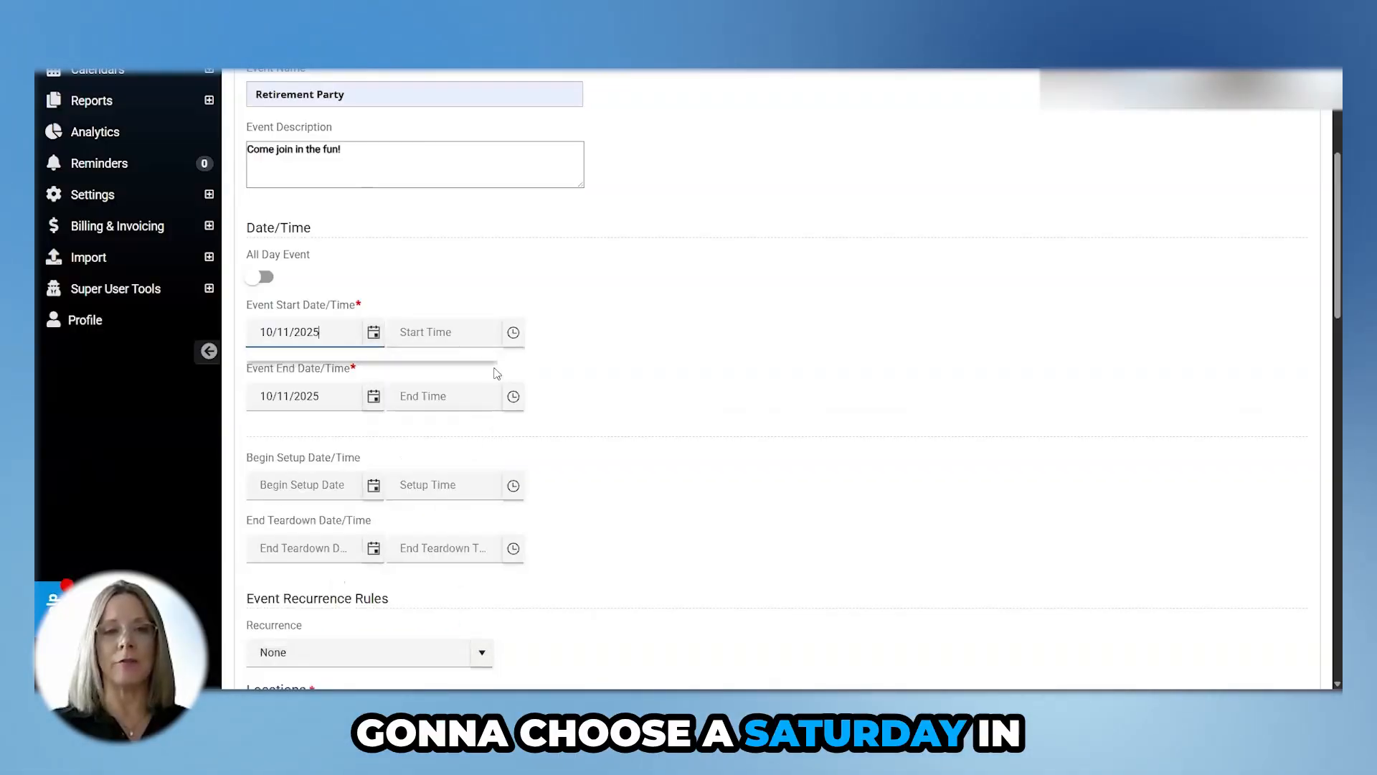
{"action": "left_click", "coordinate": [513, 332]}
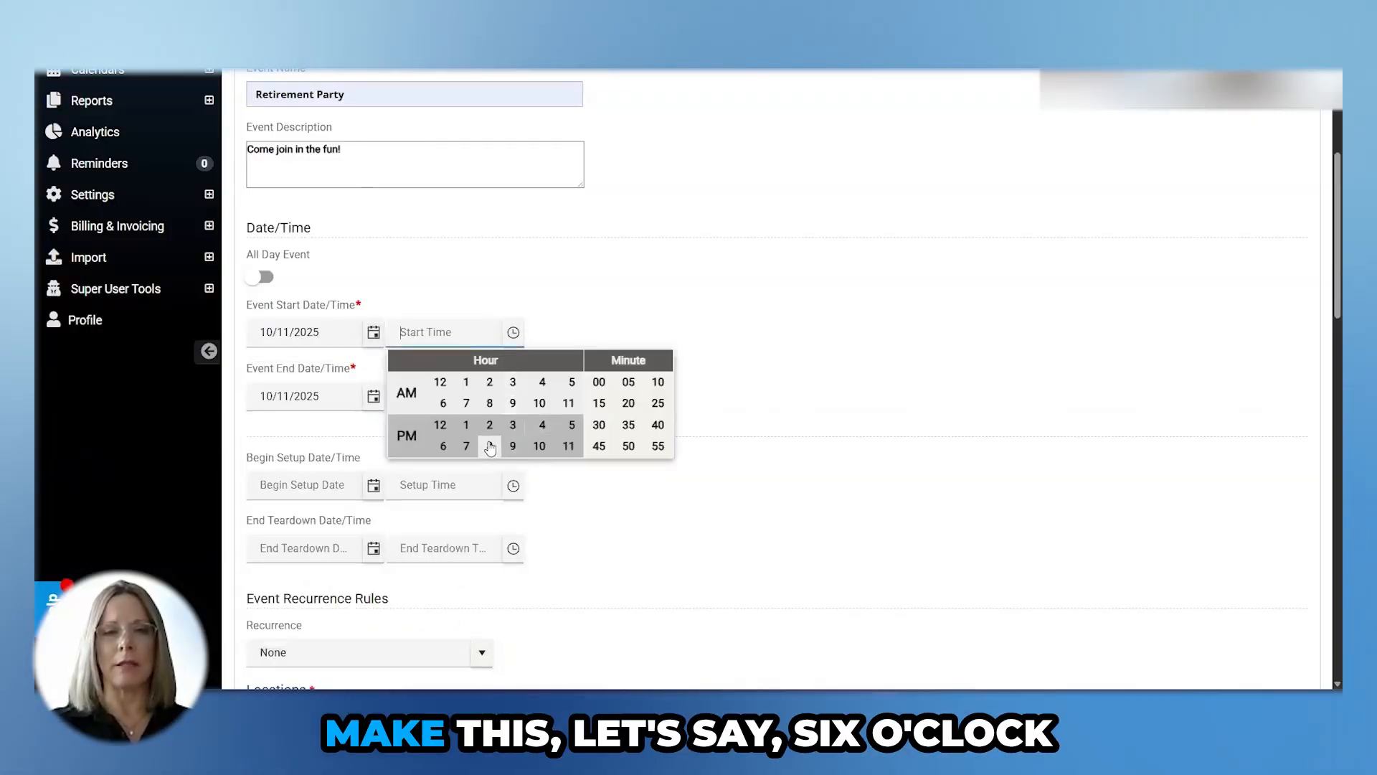
{"action": "left_click", "coordinate": [600, 384]}
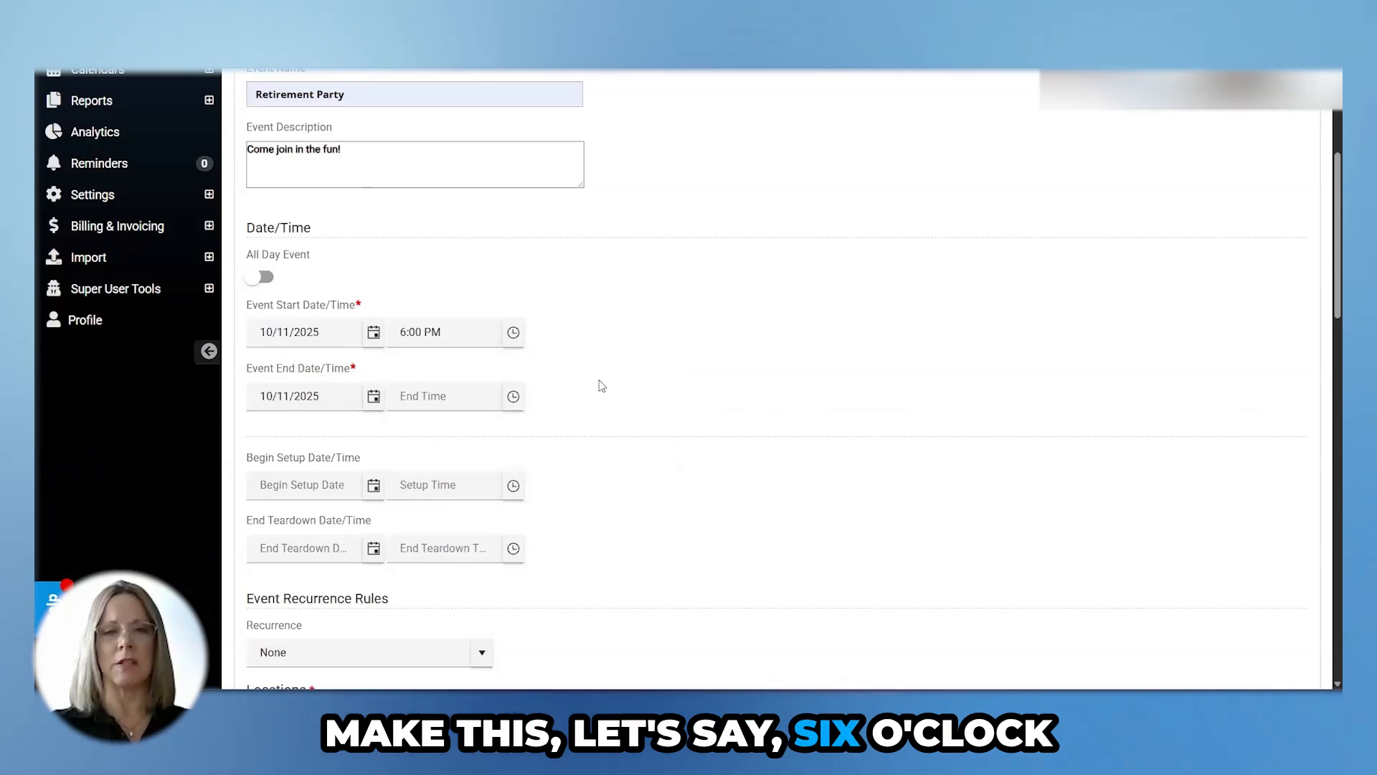
{"action": "left_click", "coordinate": [514, 397]}
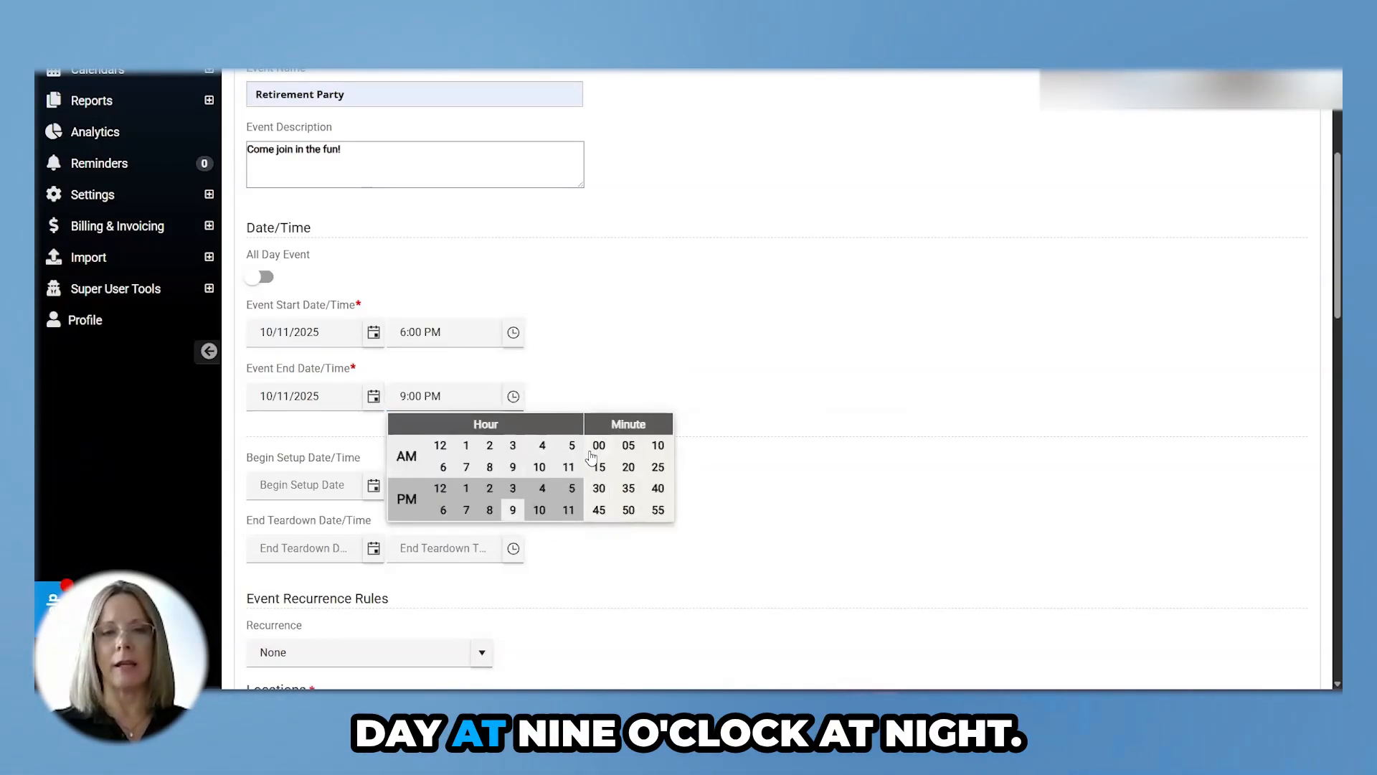
{"action": "left_click", "coordinate": [678, 419]}
- Set the event's setup to begin on 10/11/2025 at 5:30 PM
{"action": "scroll", "coordinate": [660, 423], "scroll_direction": "down", "scroll_amount": 3}
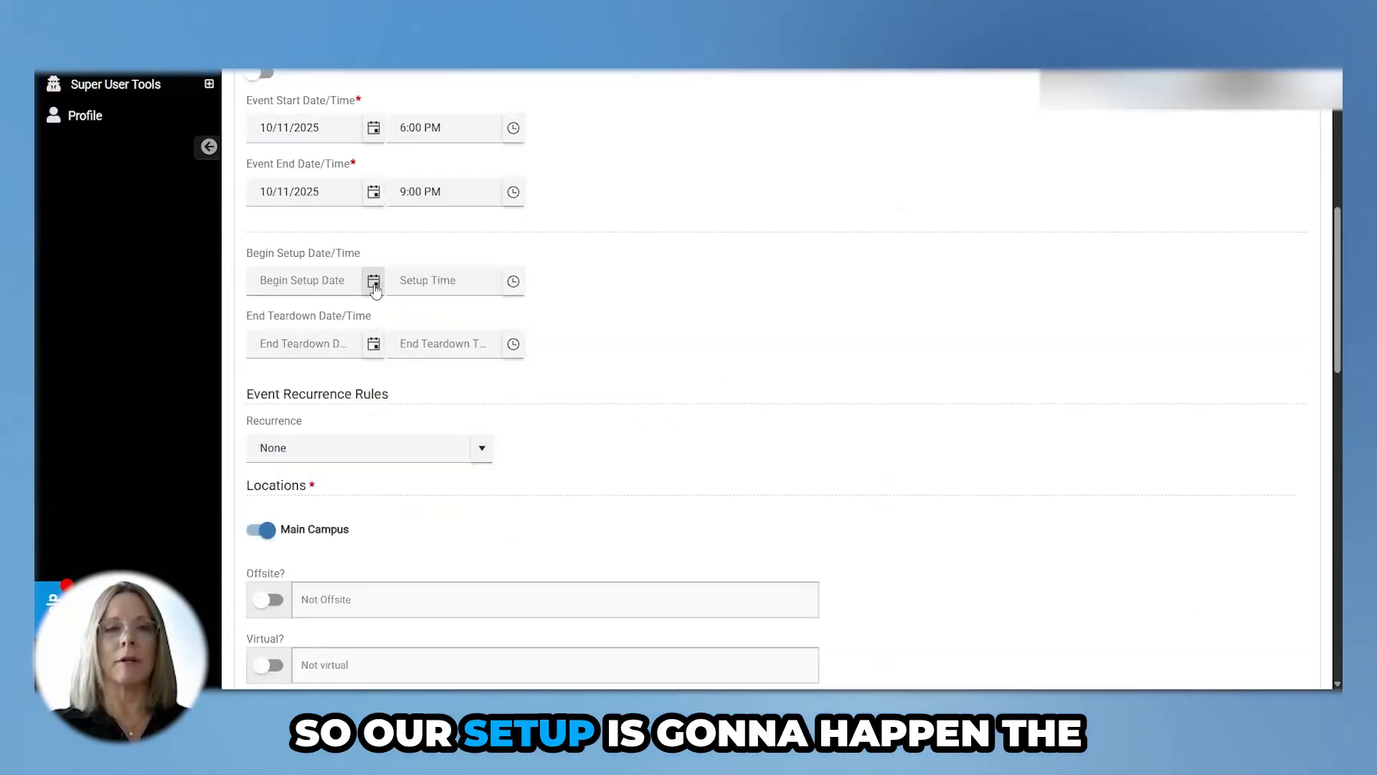
{"action": "left_click", "coordinate": [374, 283]}
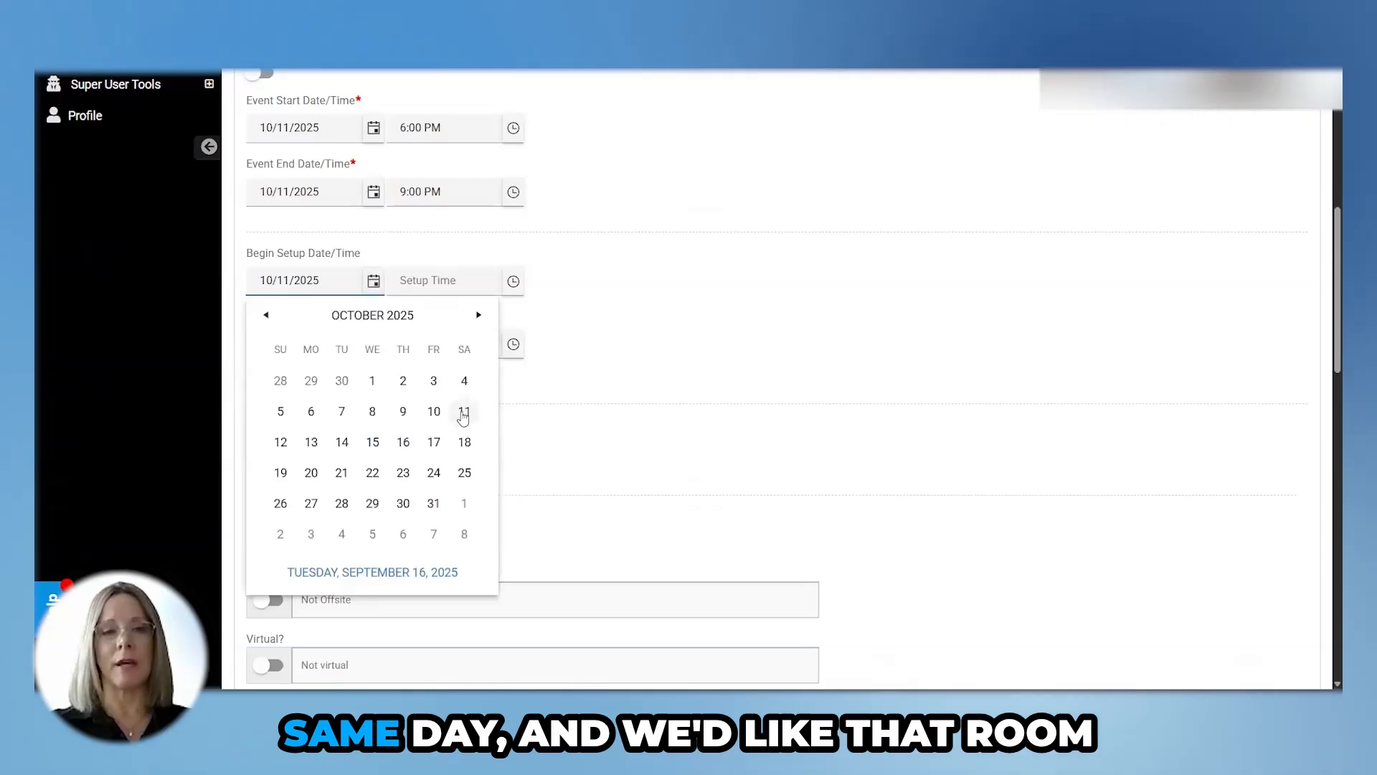
{"action": "left_click", "coordinate": [464, 412]}
{"action": "left_click", "coordinate": [512, 281]}
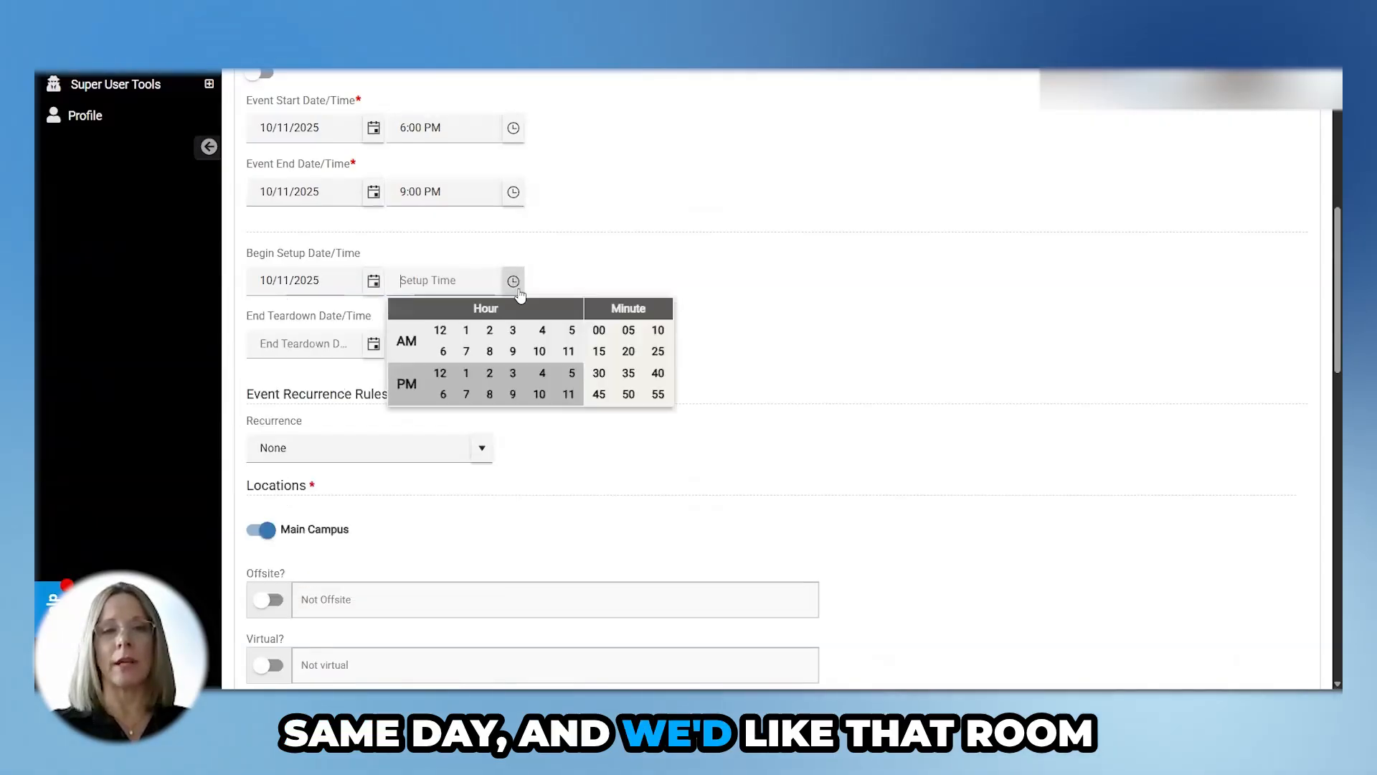
{"action": "left_click", "coordinate": [572, 374]}
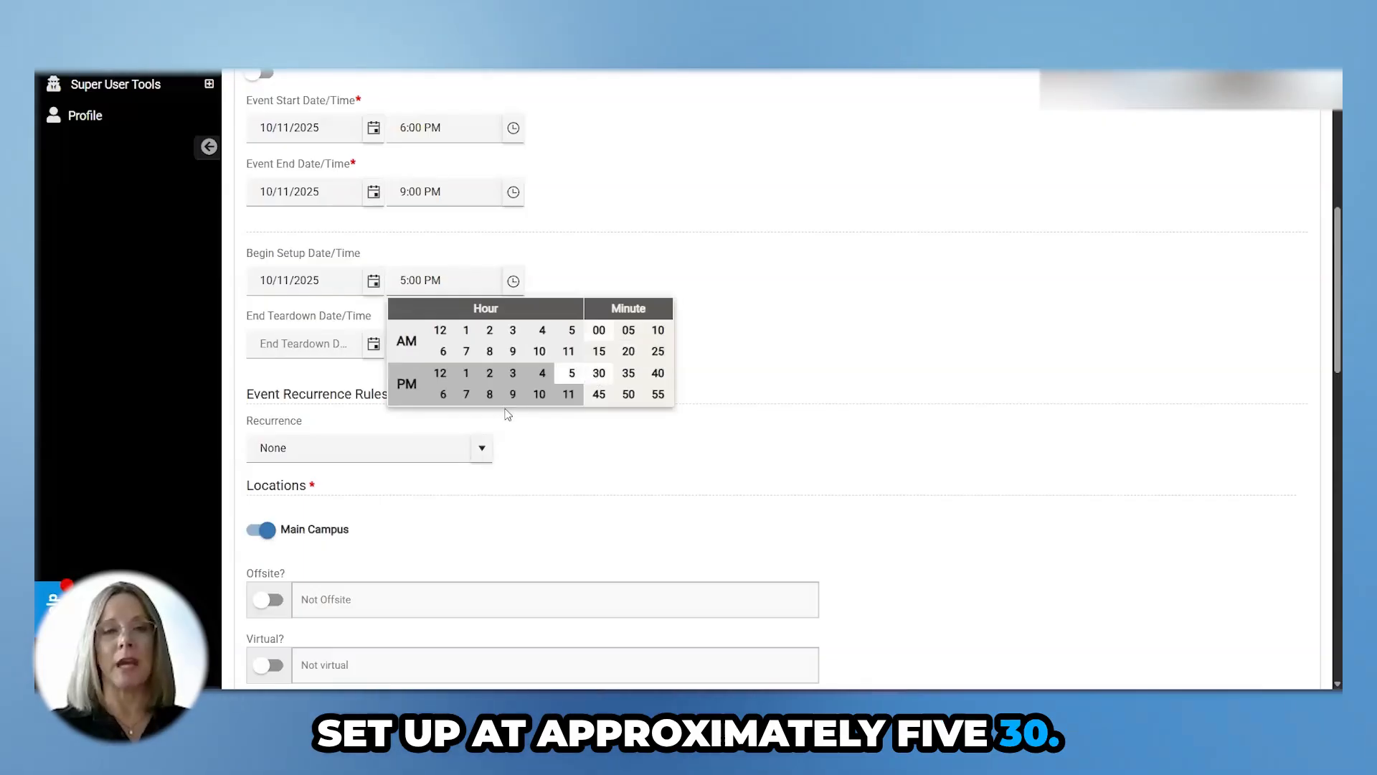
{"action": "left_click", "coordinate": [600, 356]}
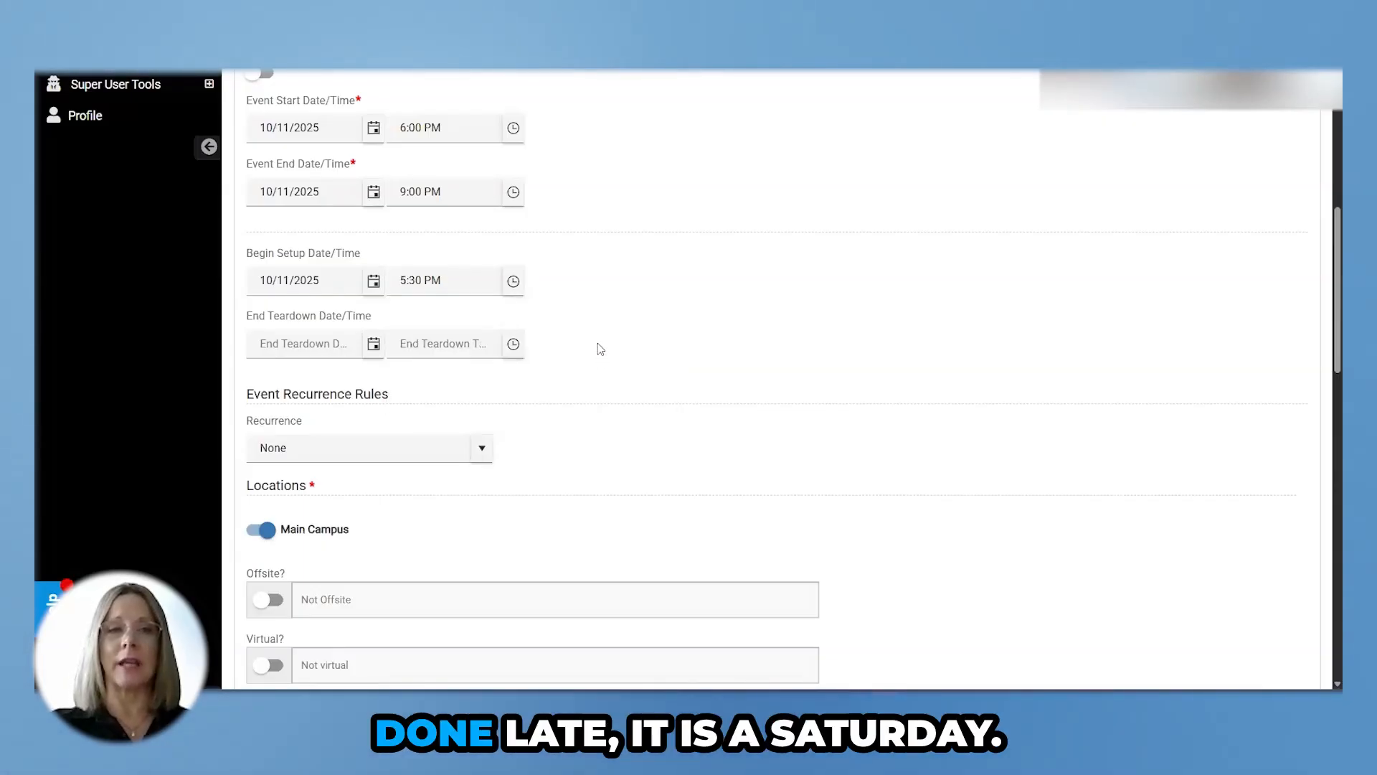
- Set the event's teardown to end on 10/11/2025 at 9:30 PM
{"action": "left_click", "coordinate": [372, 349]}
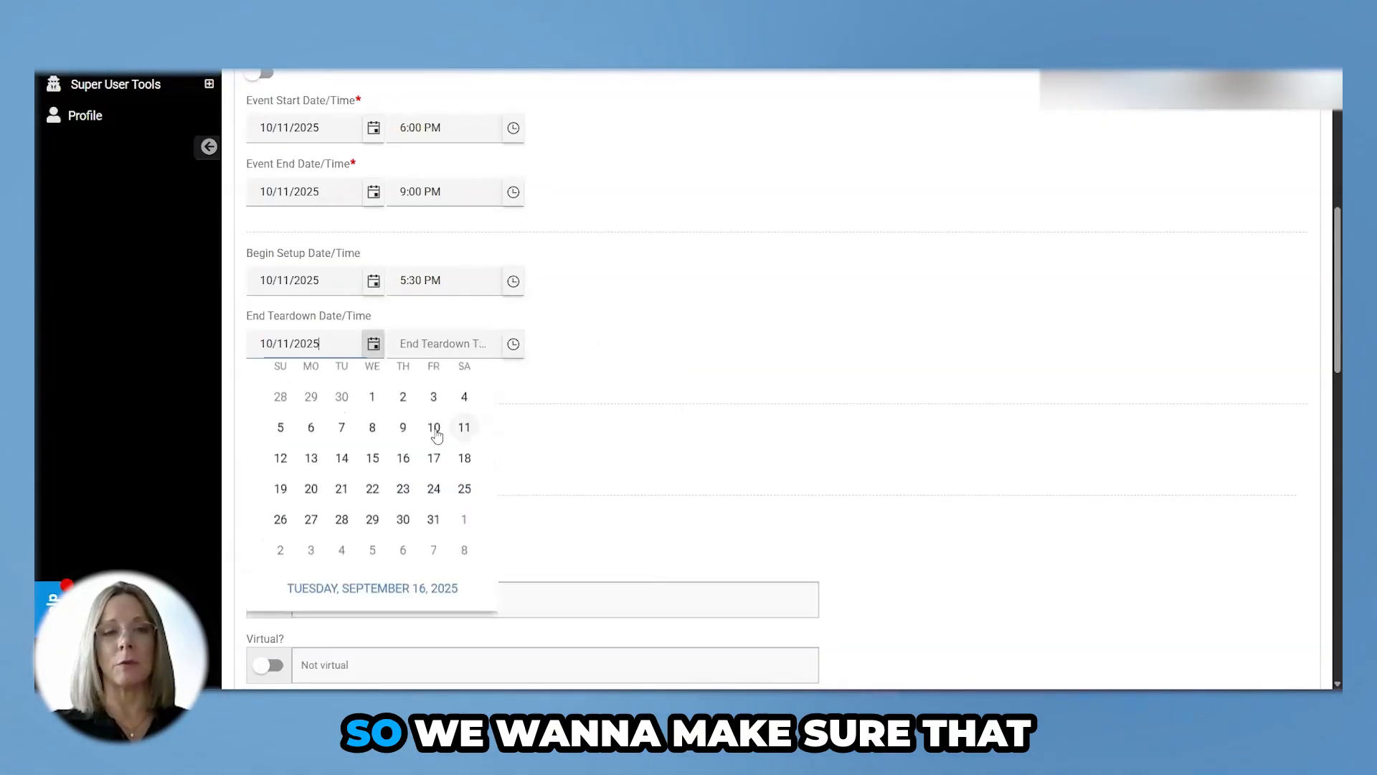
{"action": "left_click", "coordinate": [464, 474]}
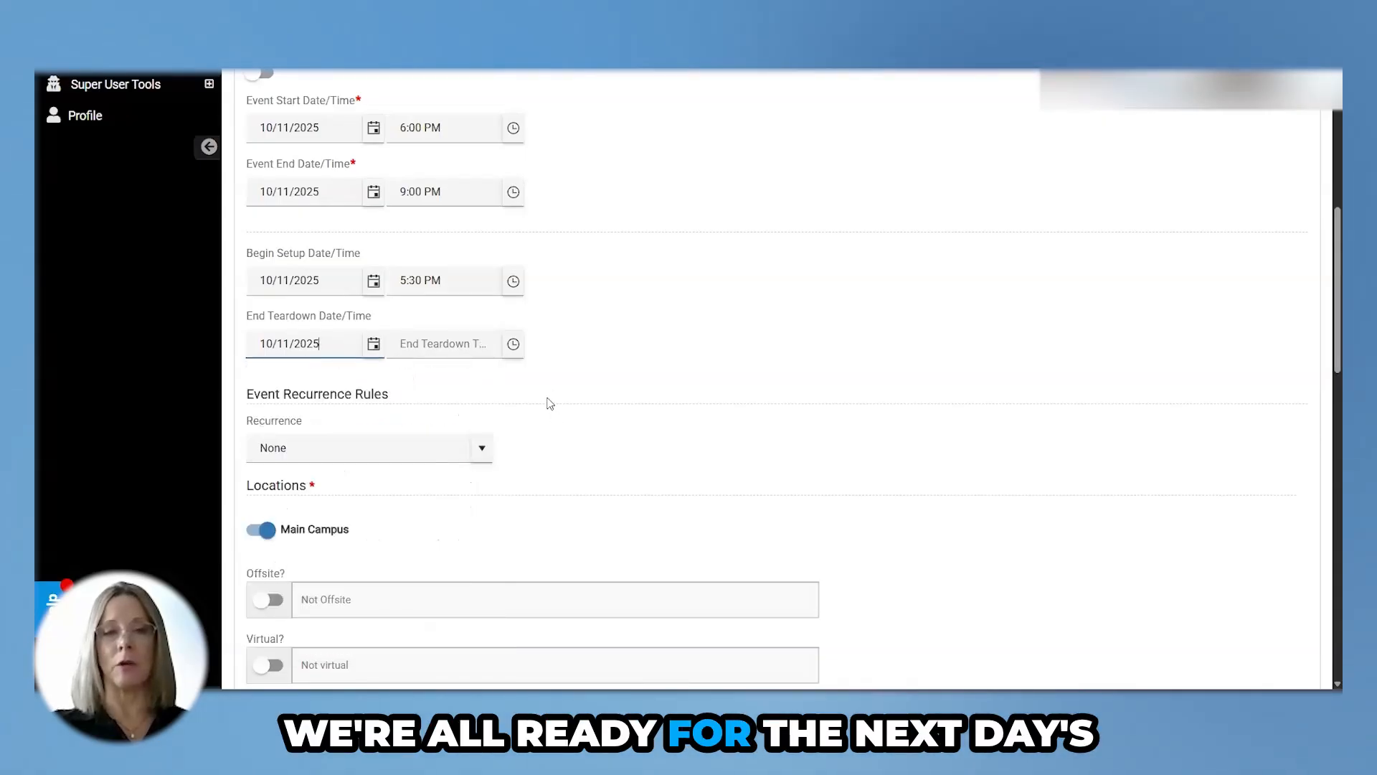
{"action": "left_click", "coordinate": [514, 346]}
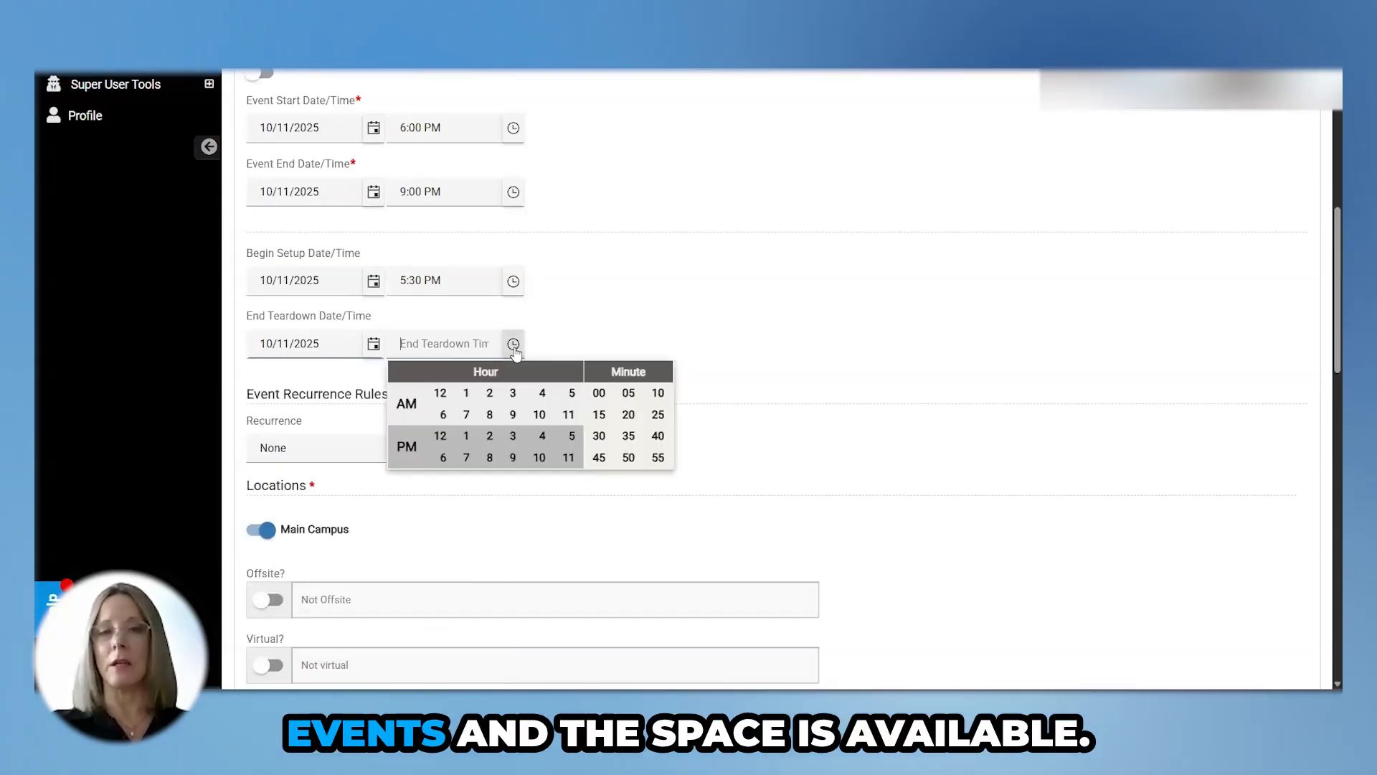
{"action": "left_click", "coordinate": [513, 457]}
{"action": "left_click", "coordinate": [598, 436]}
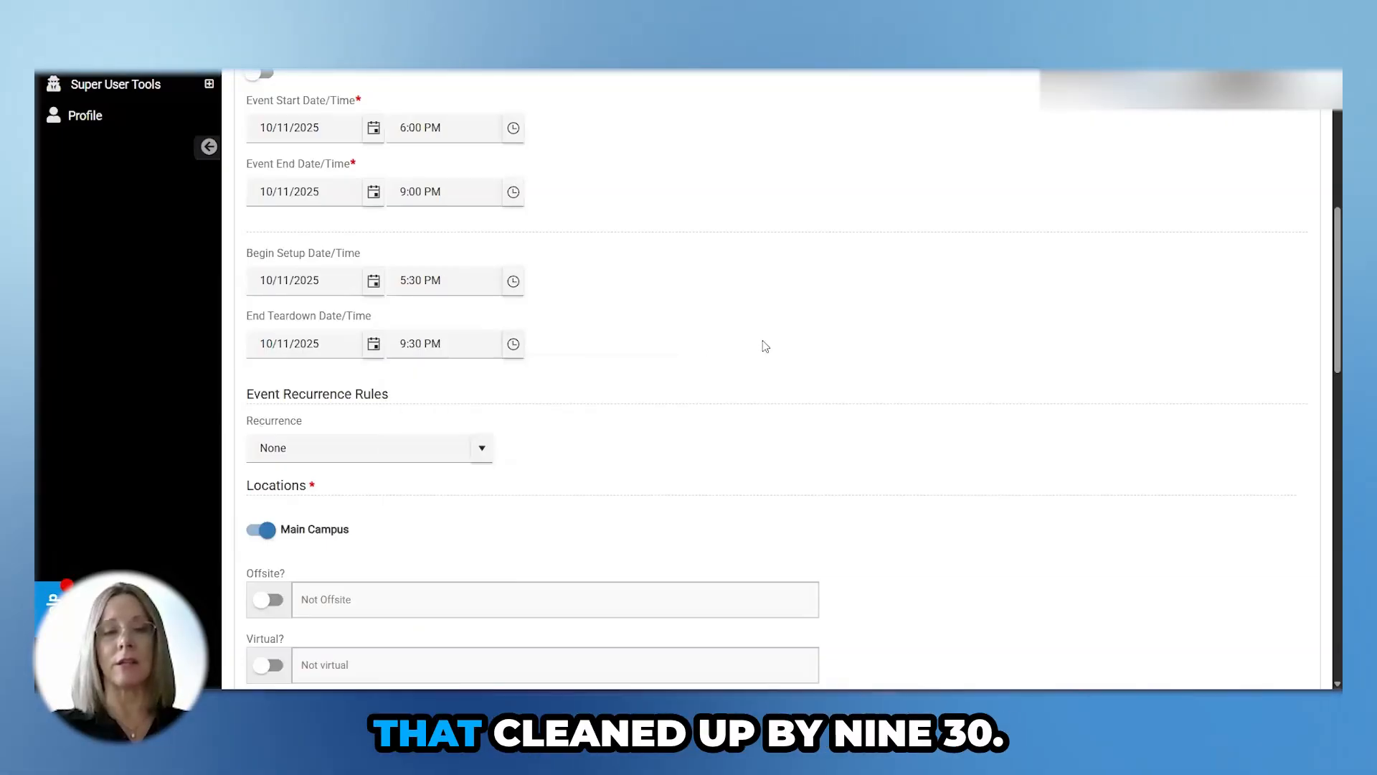
- Make the event recur weekly on Saturday
{"action": "scroll", "coordinate": [674, 410], "scroll_direction": "down", "scroll_amount": 3}
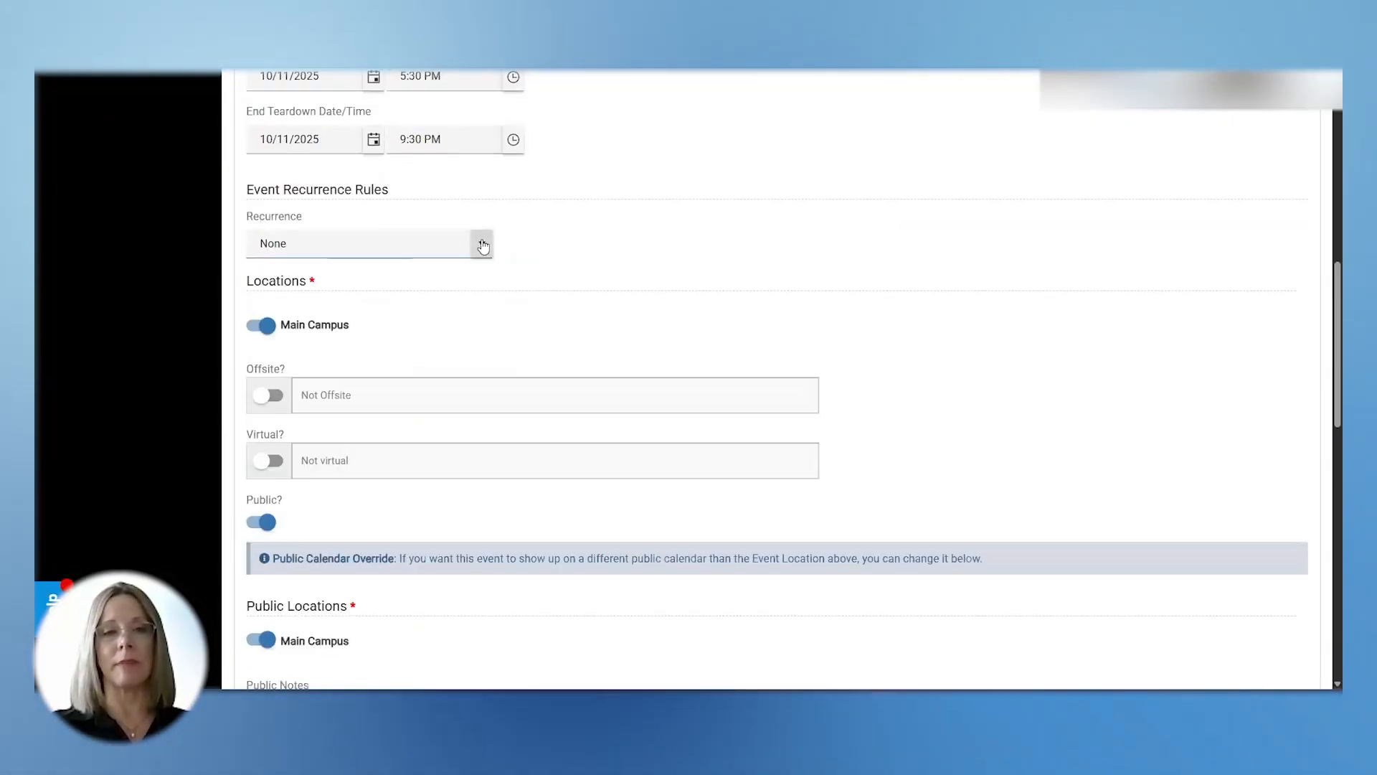
{"action": "left_click", "coordinate": [482, 246]}
{"action": "left_click", "coordinate": [361, 334]}
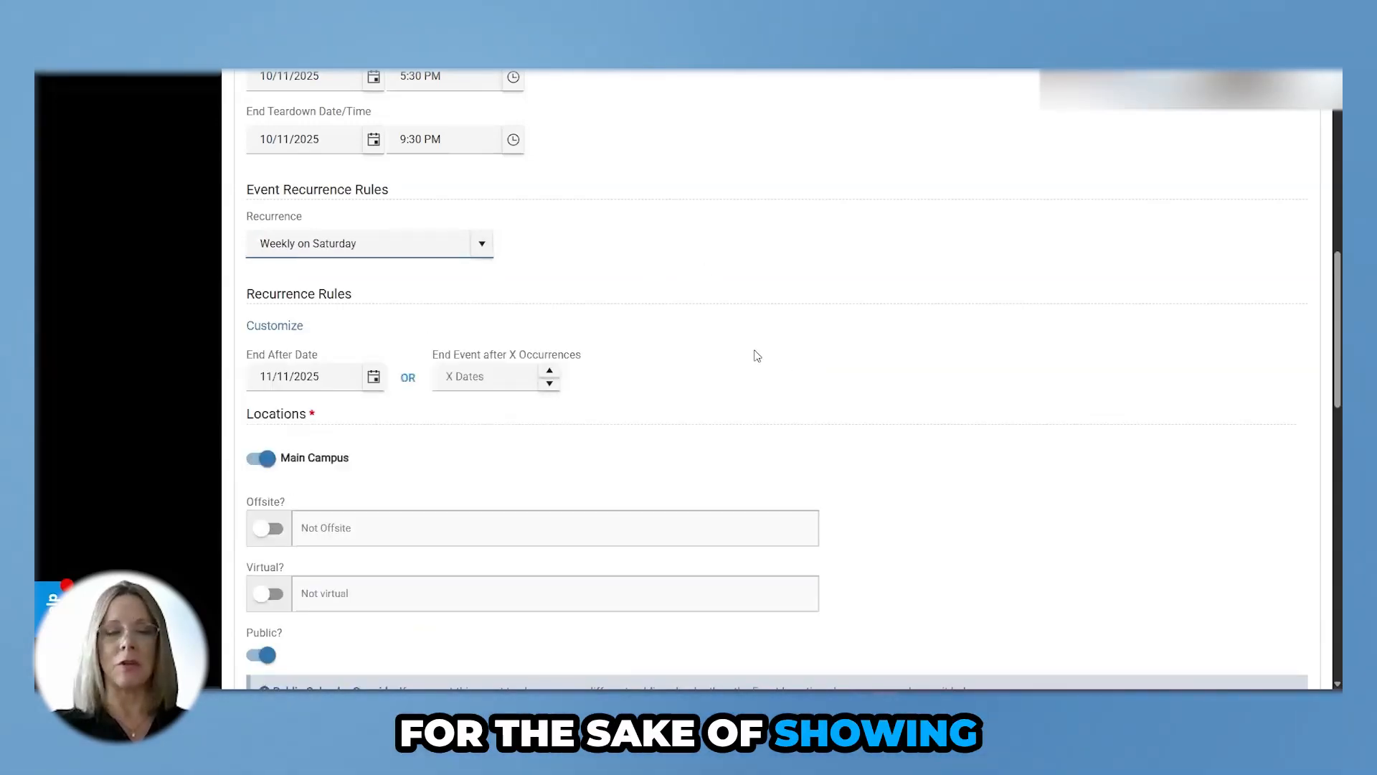
- Keep the event located at Main Campus and make it non-public
{"action": "scroll", "coordinate": [757, 356], "scroll_direction": "down", "scroll_amount": 1}
{"action": "scroll", "coordinate": [646, 352], "scroll_direction": "down", "scroll_amount": 2}
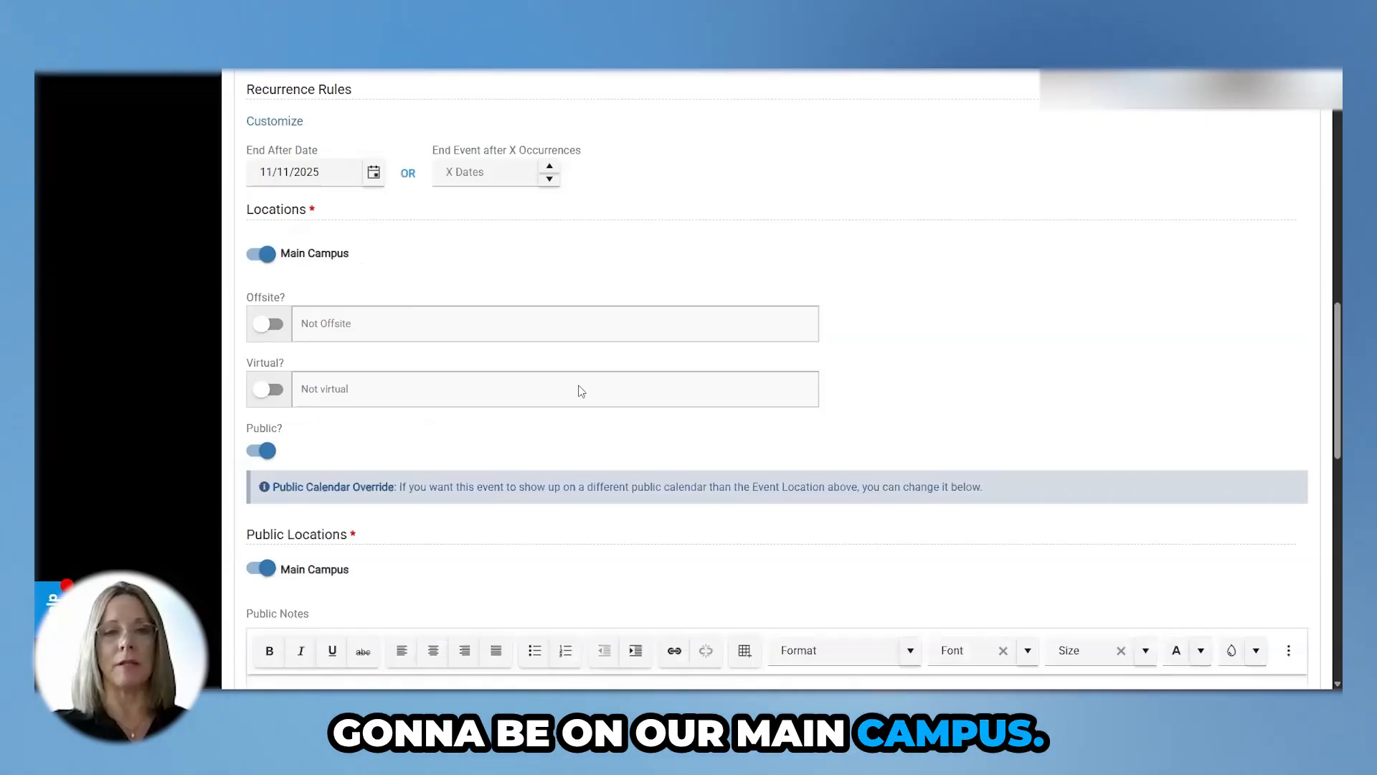
{"action": "scroll", "coordinate": [839, 345], "scroll_direction": "down", "scroll_amount": 2}
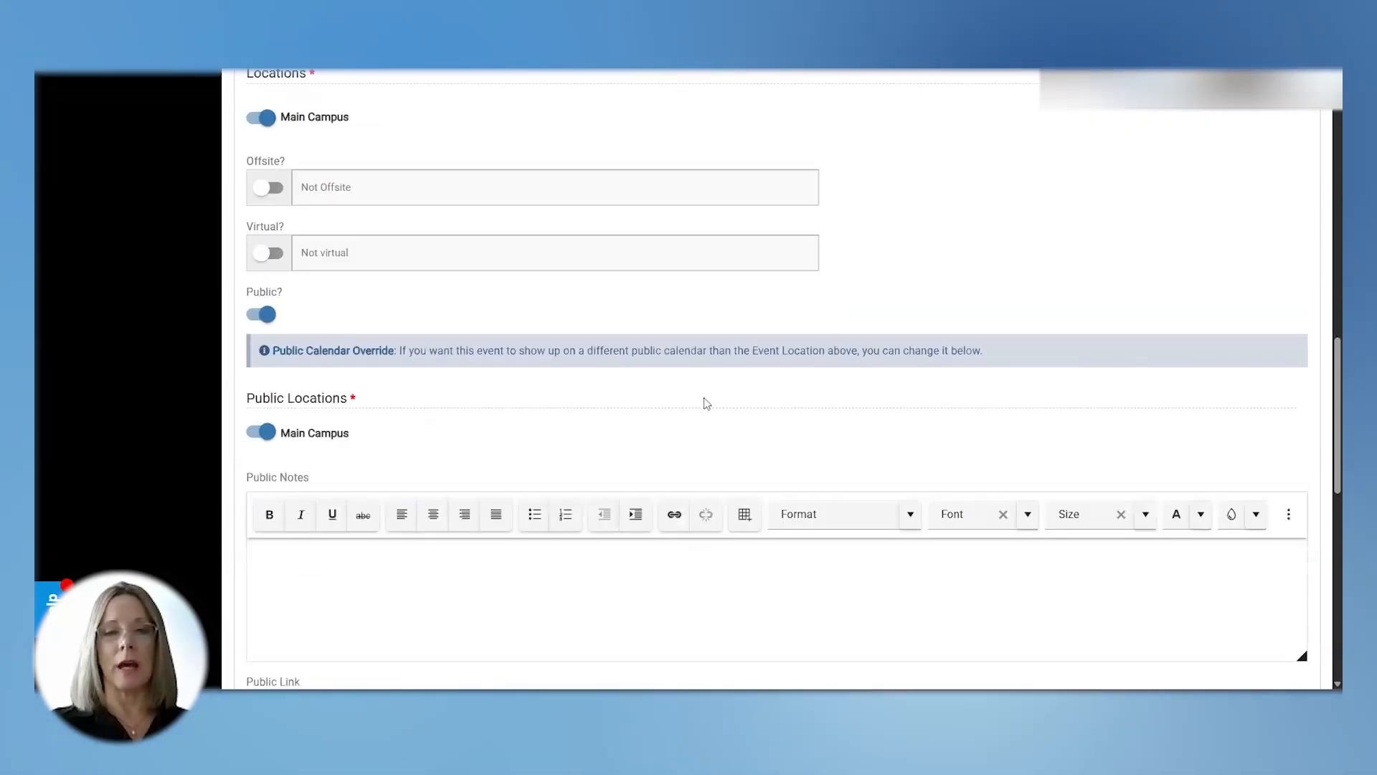
{"action": "left_click", "coordinate": [267, 315]}
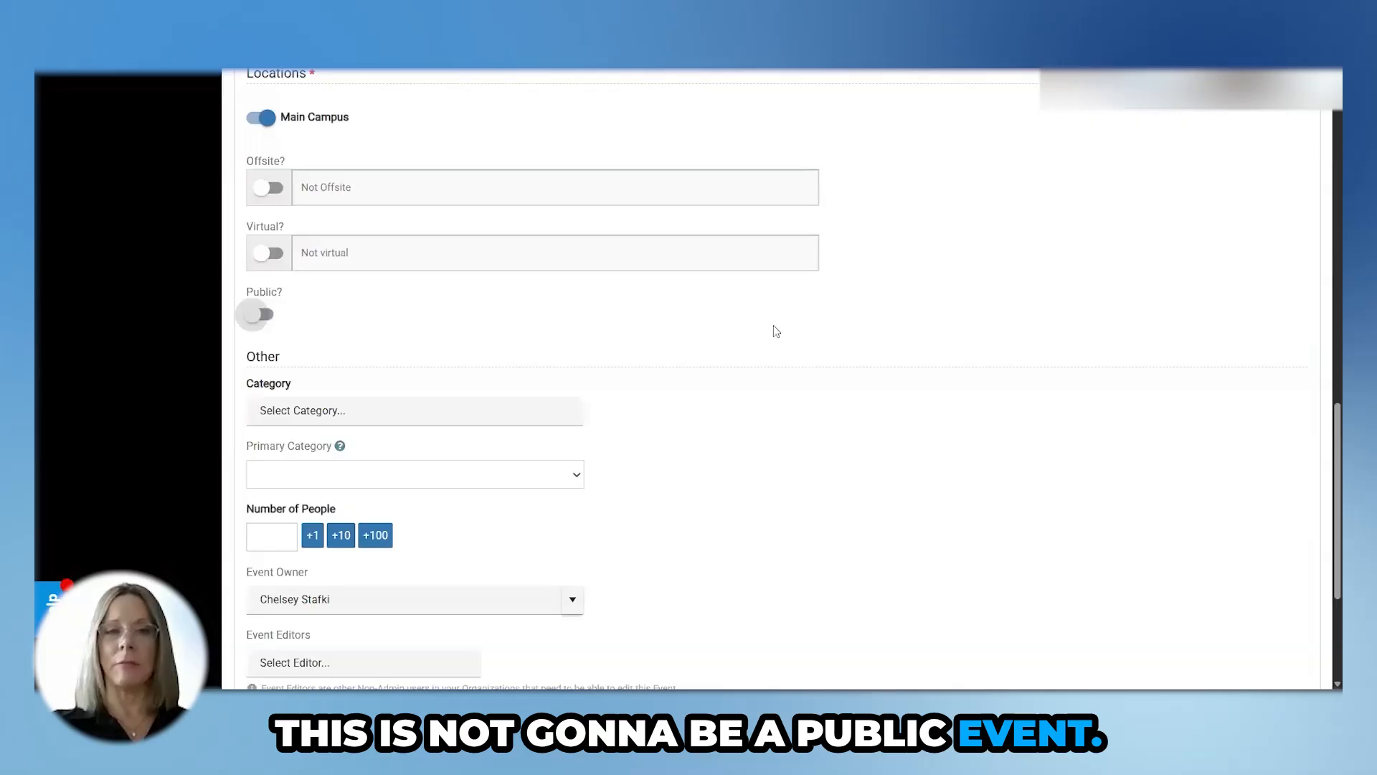
- Assign the Churchwide Event category to the event
{"action": "scroll", "coordinate": [765, 363], "scroll_direction": "down", "scroll_amount": 2}
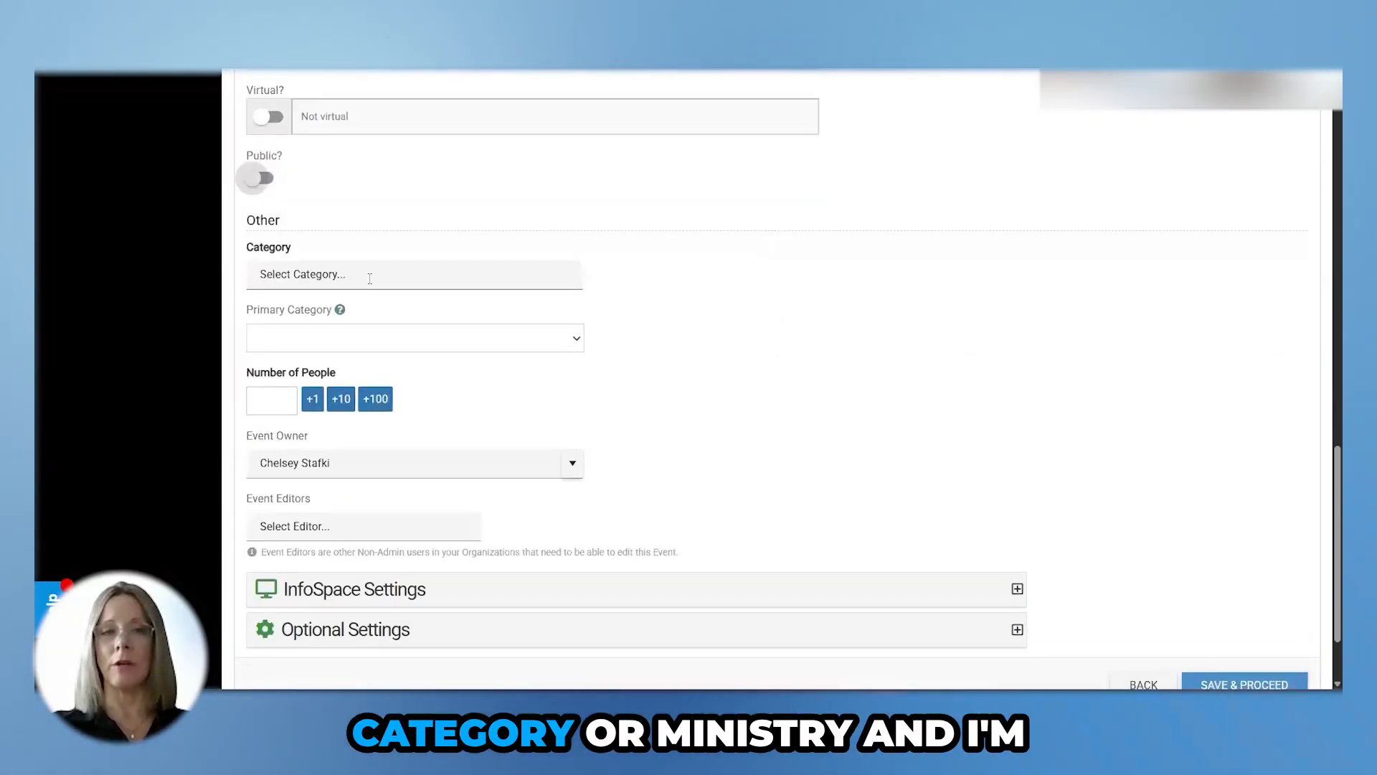
{"action": "left_click", "coordinate": [368, 279]}
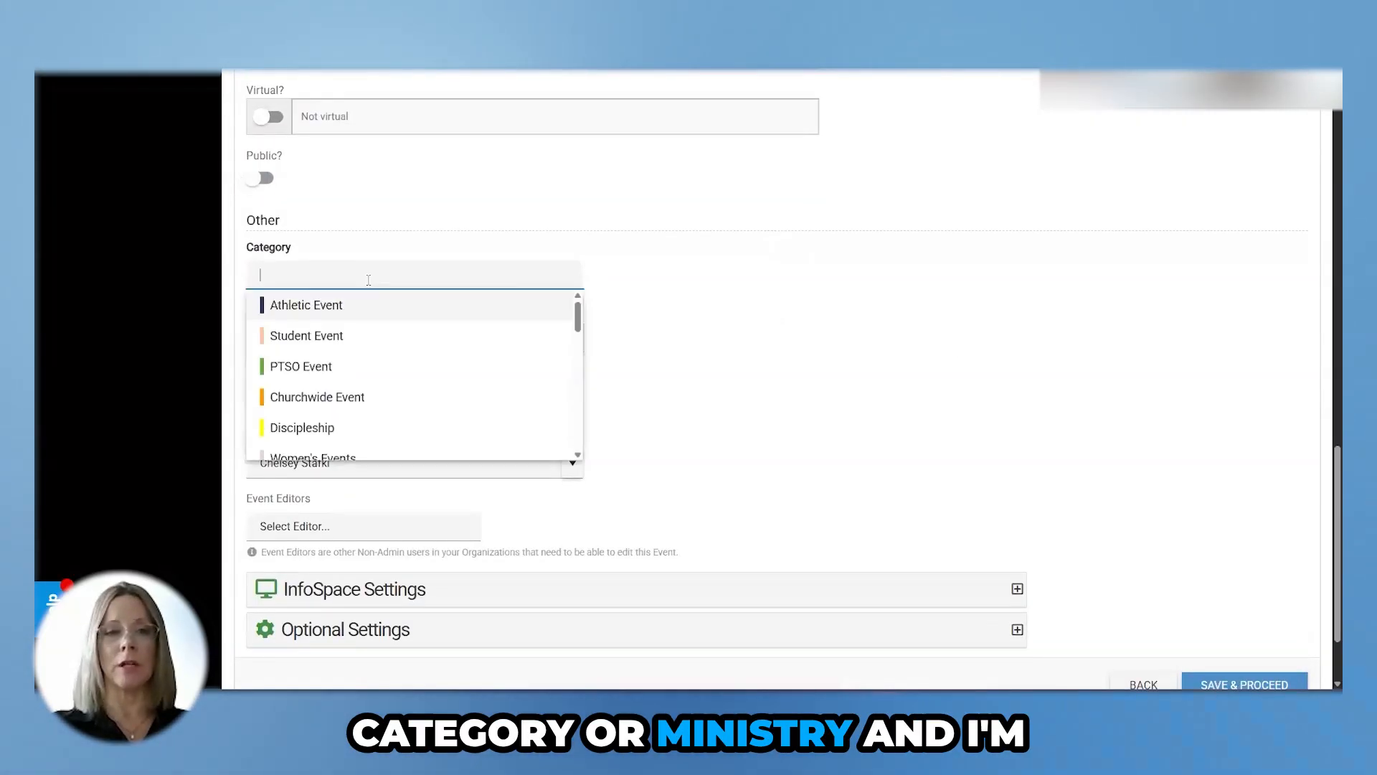
{"action": "left_click", "coordinate": [325, 399]}
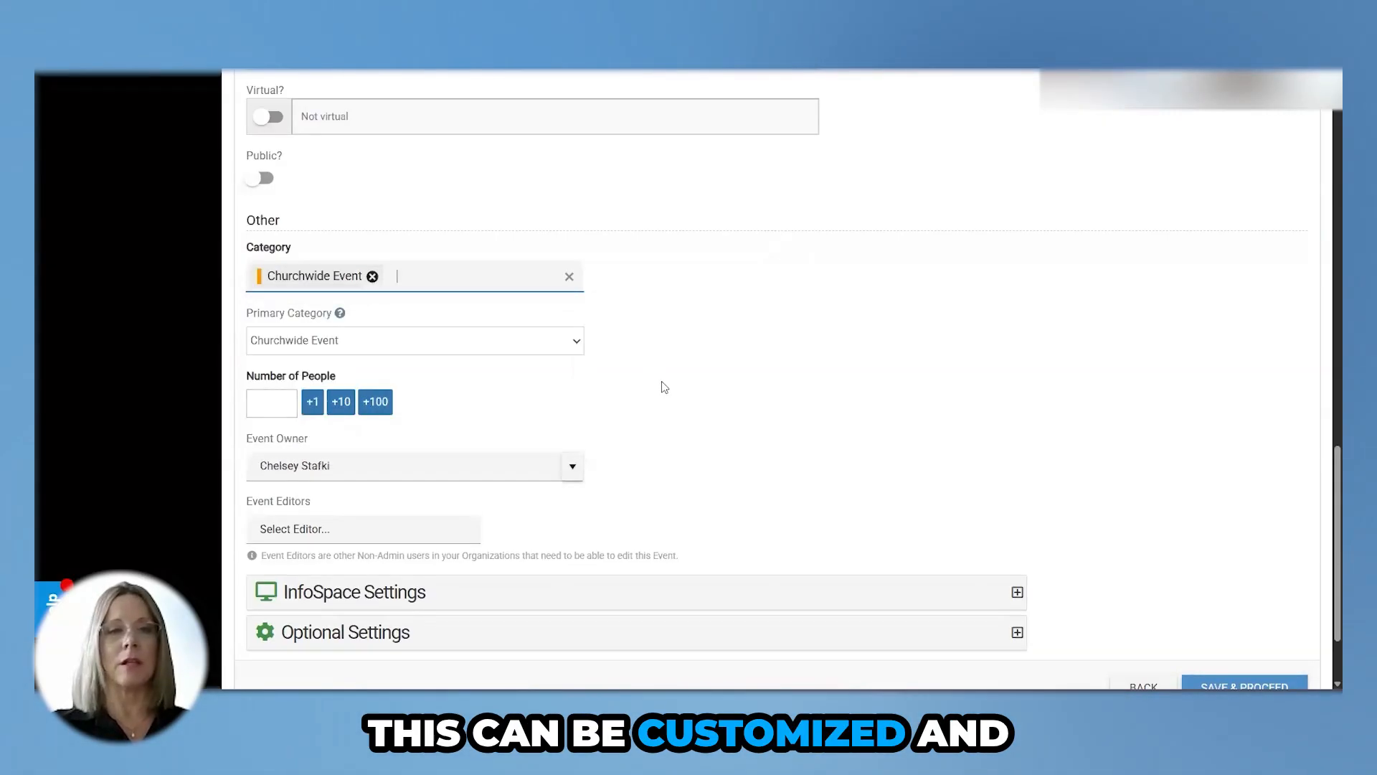
- Set the number of people to 40, then save the event details and proceed to its items
{"action": "scroll", "coordinate": [727, 378], "scroll_direction": "down", "scroll_amount": 2}
{"action": "left_click", "coordinate": [273, 294]}
{"action": "type", "text": "1"}
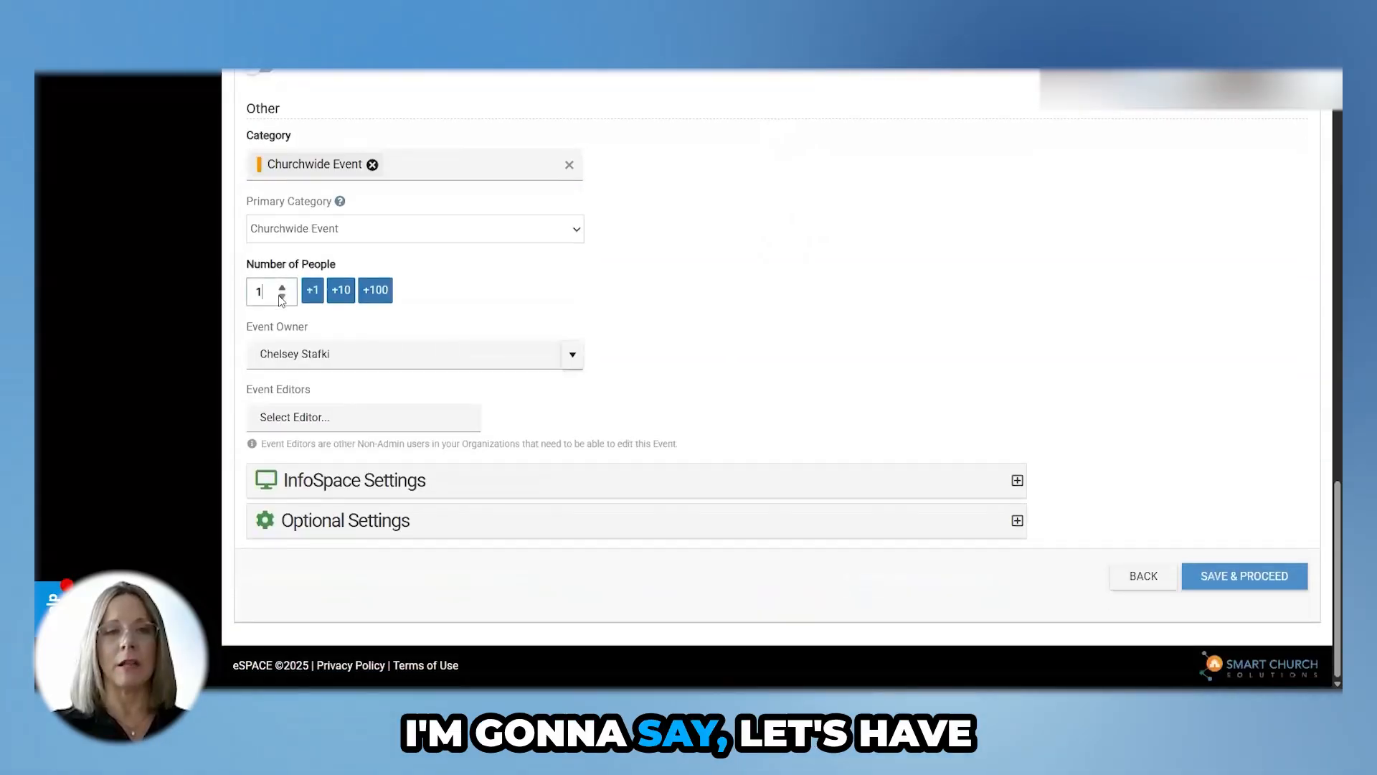
{"action": "key", "text": "BackSpace"}
{"action": "type", "text": "40"}
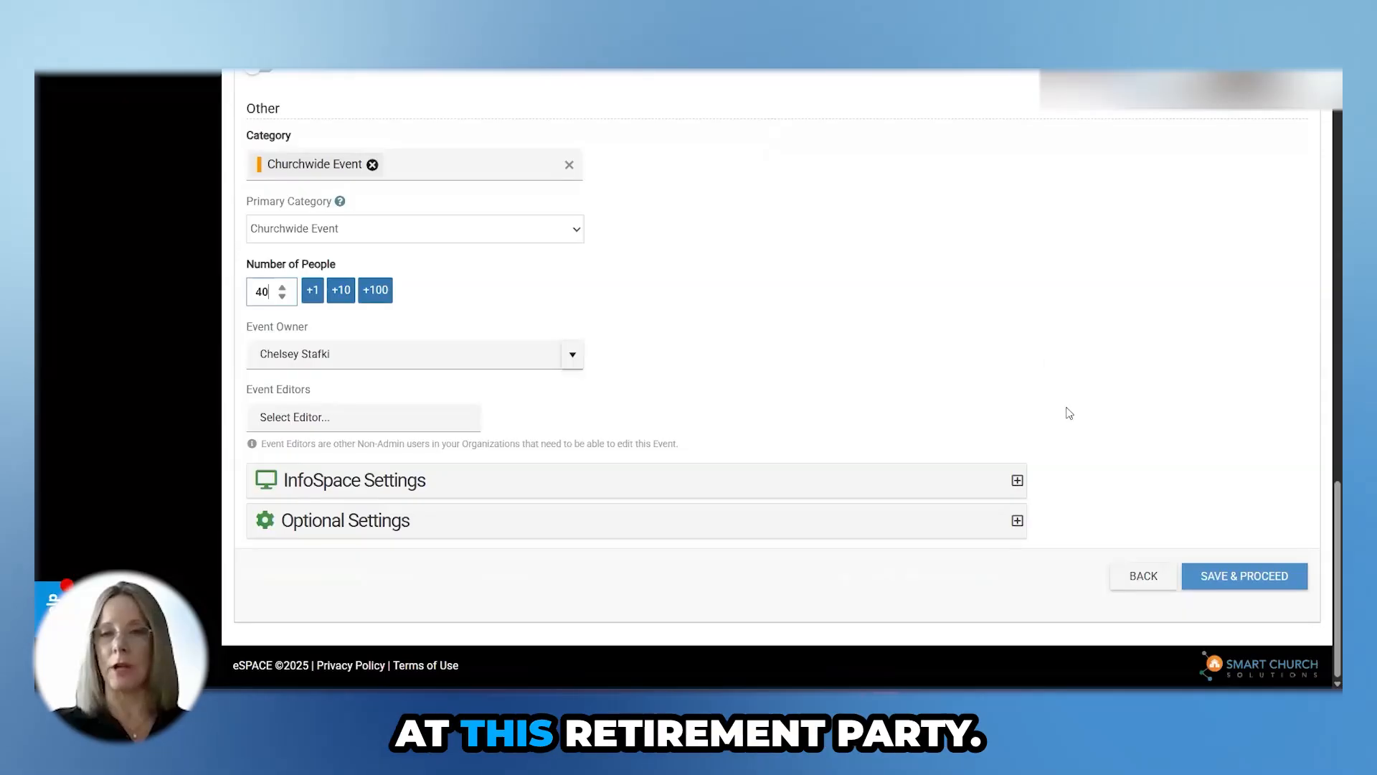
{"action": "left_click", "coordinate": [1254, 583]}
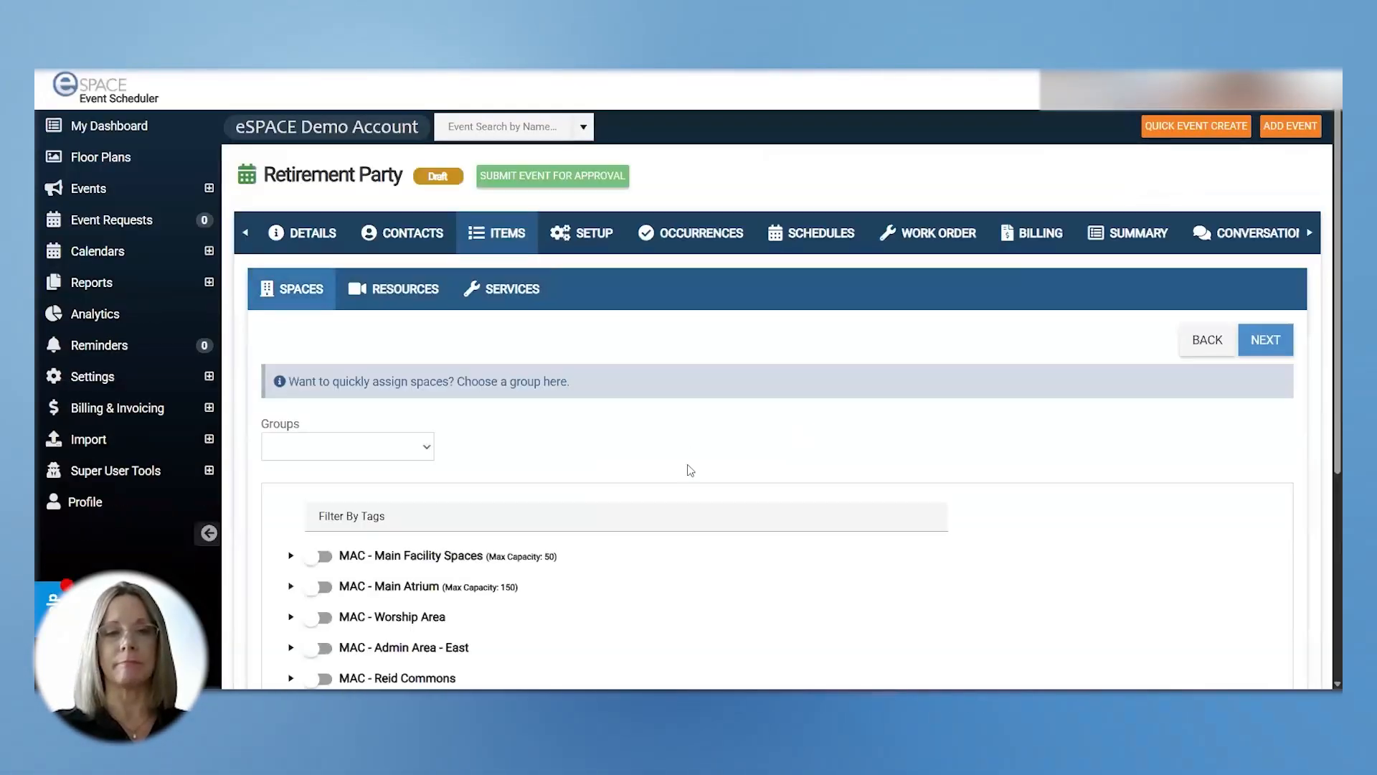
- Expand the Main Facility, Main Atrium and Worship Area spaces and reserve room MAC - A105 for the event
{"action": "scroll", "coordinate": [710, 425], "scroll_direction": "down", "scroll_amount": 3}
{"action": "scroll", "coordinate": [714, 427], "scroll_direction": "up", "scroll_amount": 1}
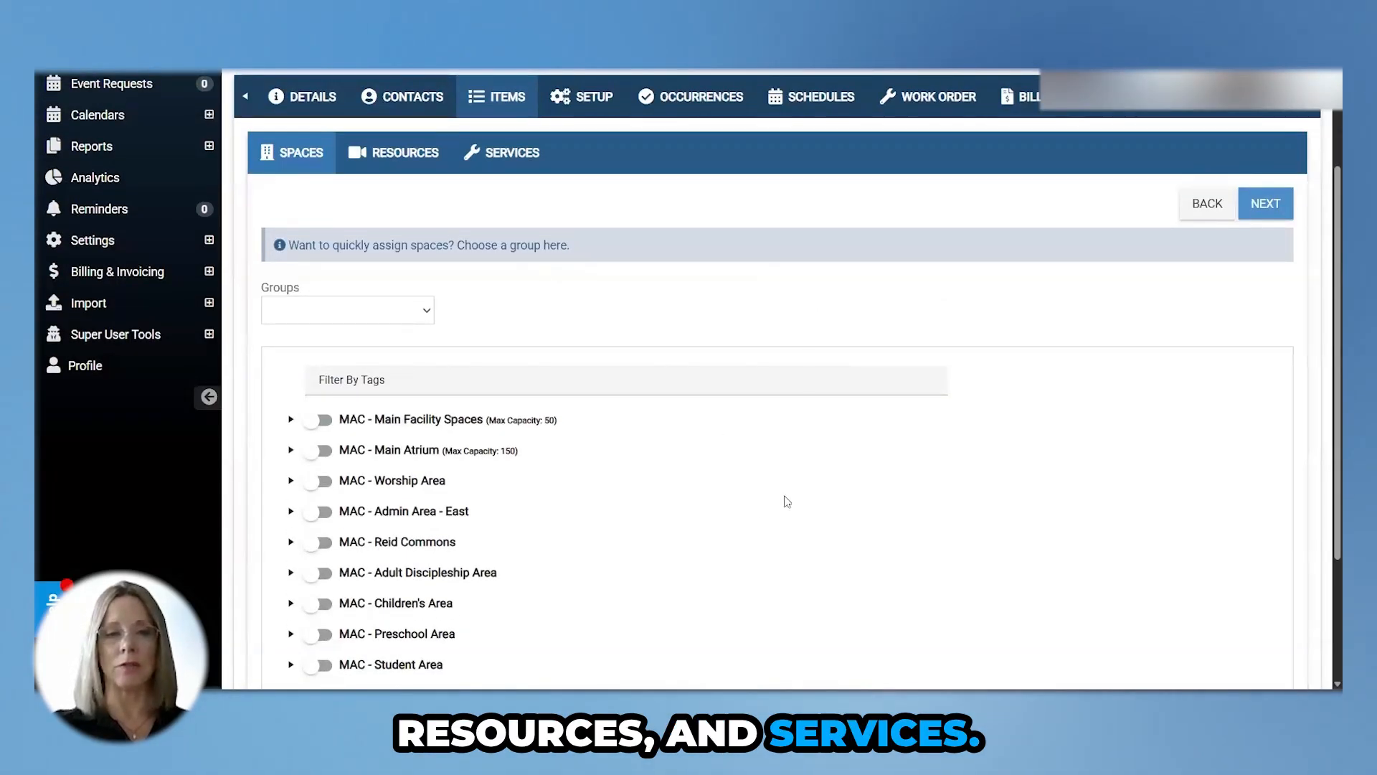
{"action": "left_click", "coordinate": [293, 421]}
{"action": "scroll", "coordinate": [284, 430], "scroll_direction": "down", "scroll_amount": 2}
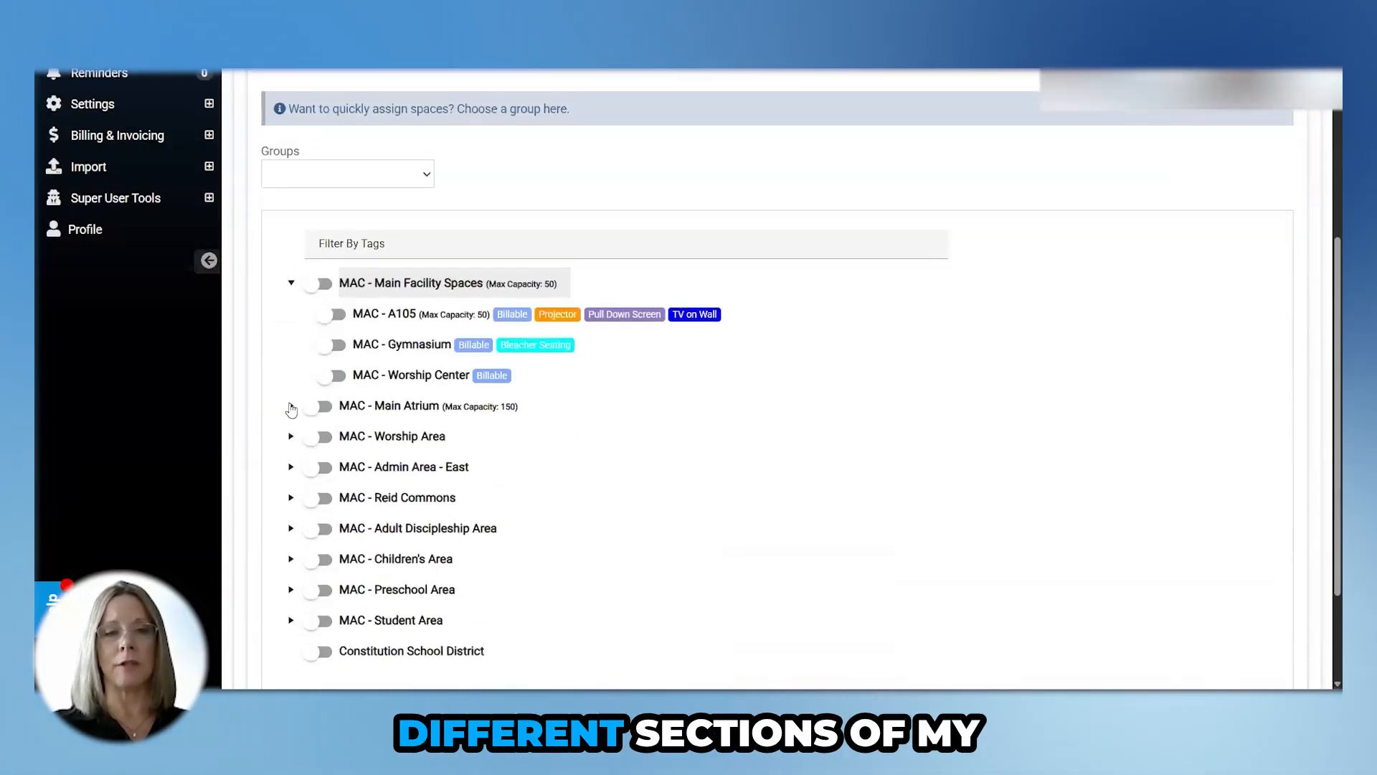
{"action": "left_click", "coordinate": [291, 407]}
{"action": "scroll", "coordinate": [680, 462], "scroll_direction": "down", "scroll_amount": 2}
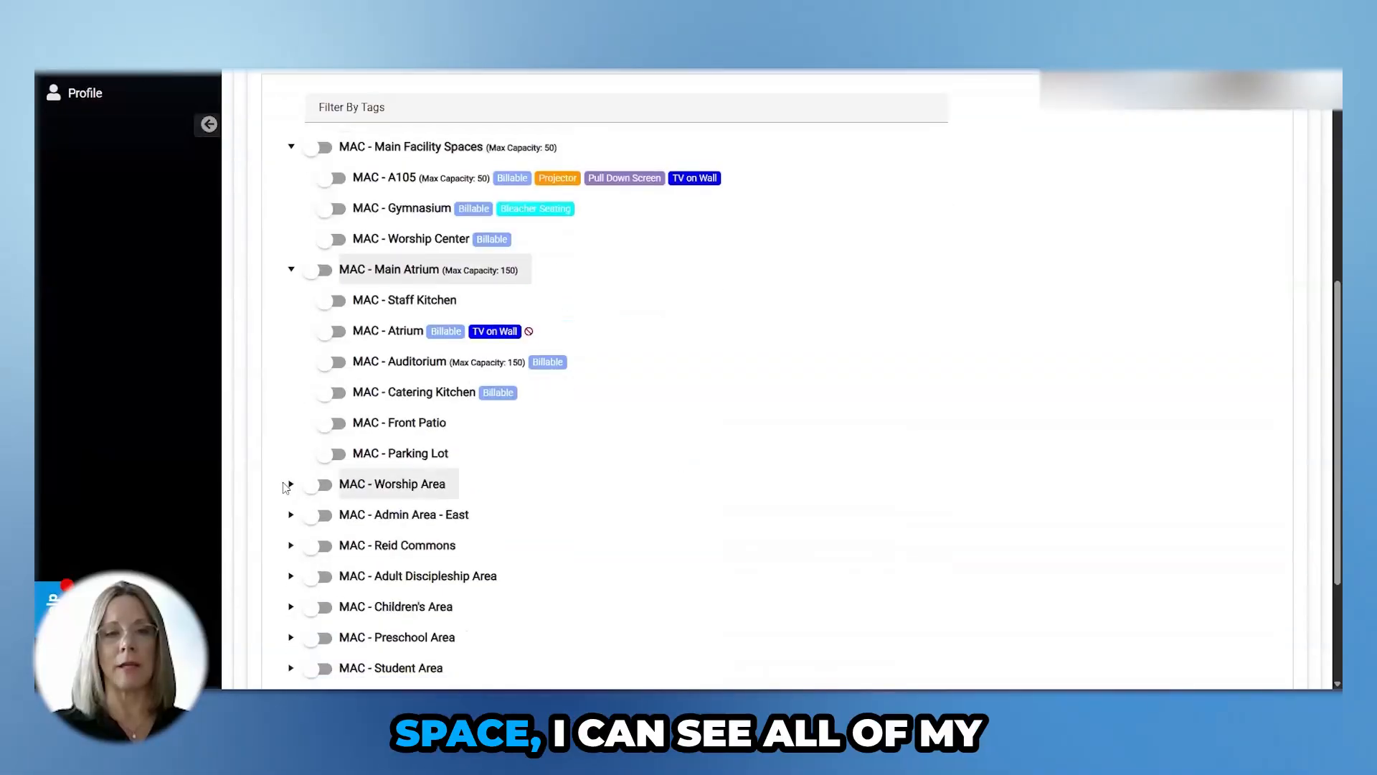
{"action": "left_click", "coordinate": [290, 486]}
{"action": "scroll", "coordinate": [756, 400], "scroll_direction": "up", "scroll_amount": 2}
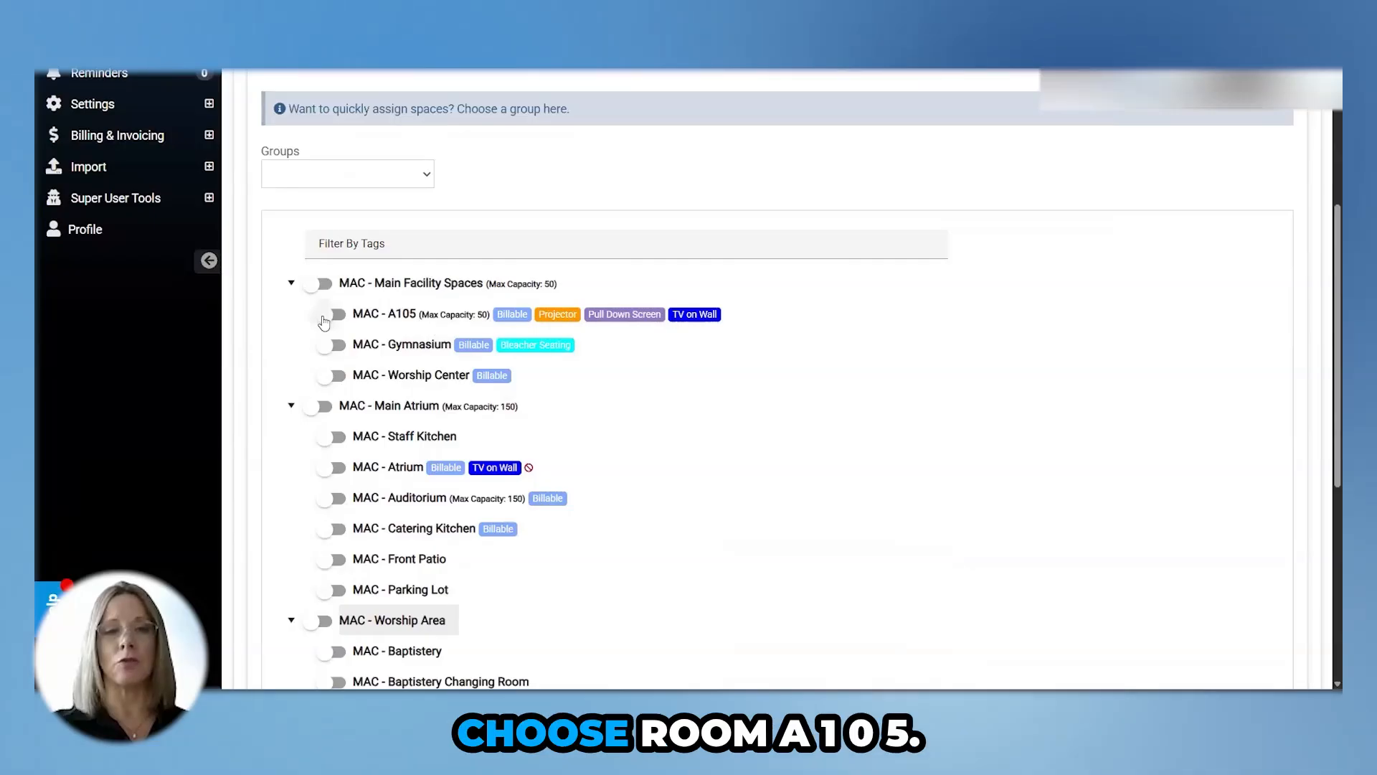
{"action": "left_click", "coordinate": [326, 316]}
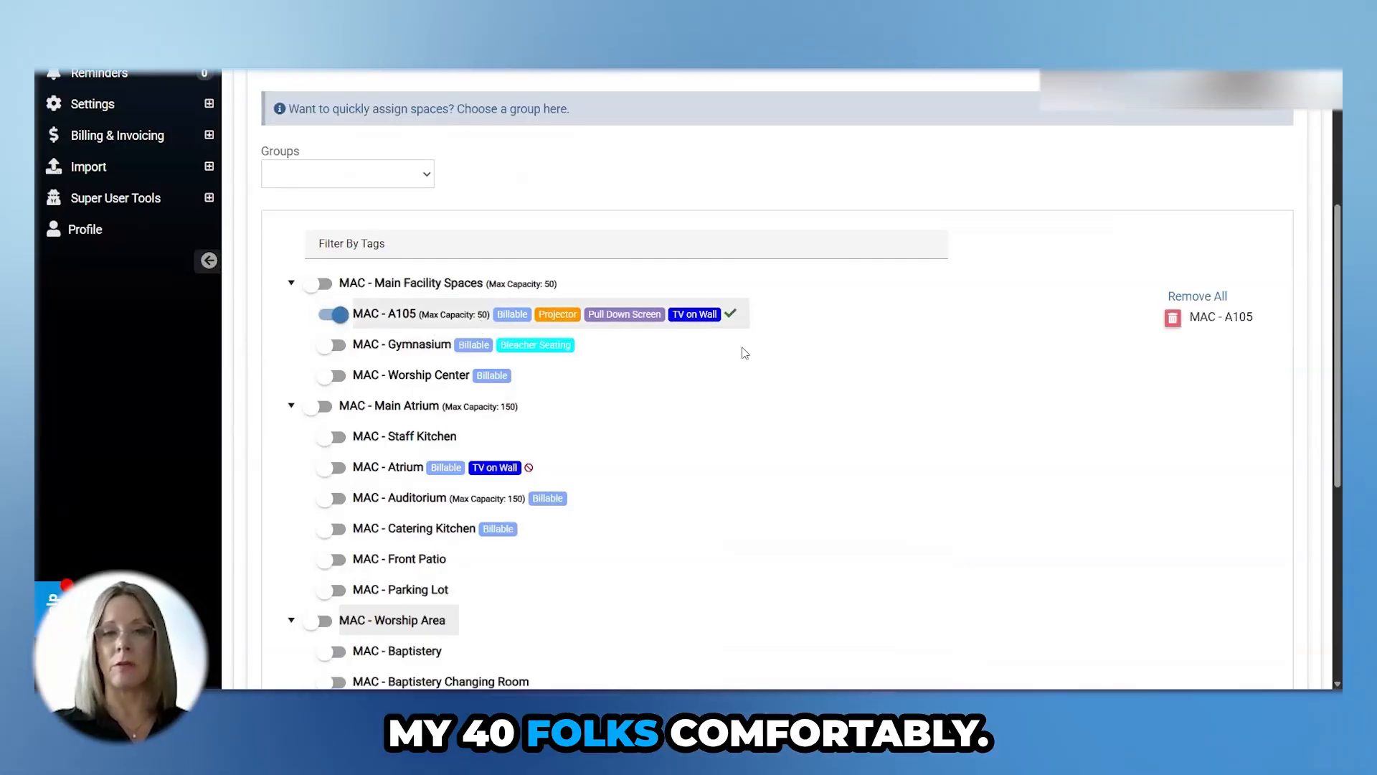
- Open the event's resources, expand the Chairs and Tables groups, and reserve 40 stackable Classroom Chairs
{"action": "scroll", "coordinate": [746, 355], "scroll_direction": "up", "scroll_amount": 4}
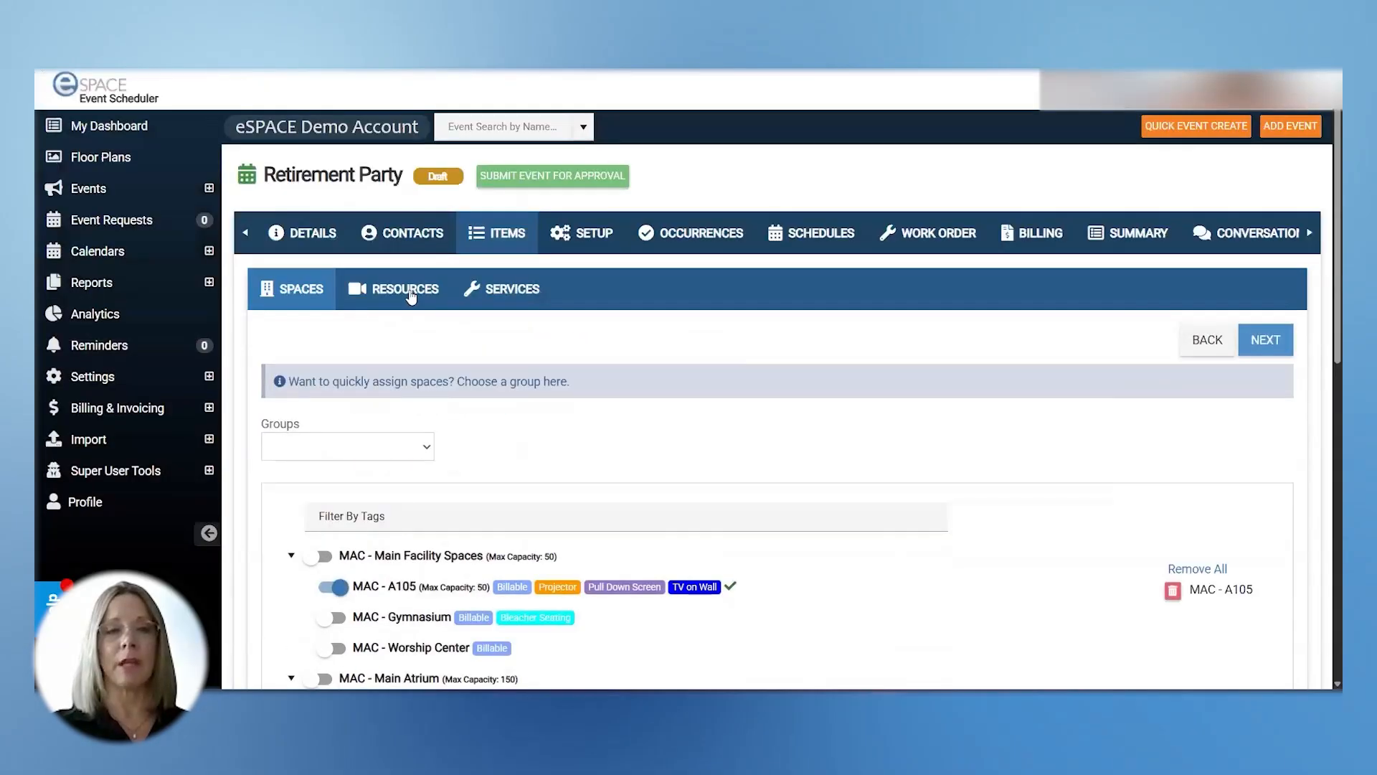
{"action": "left_click", "coordinate": [410, 297]}
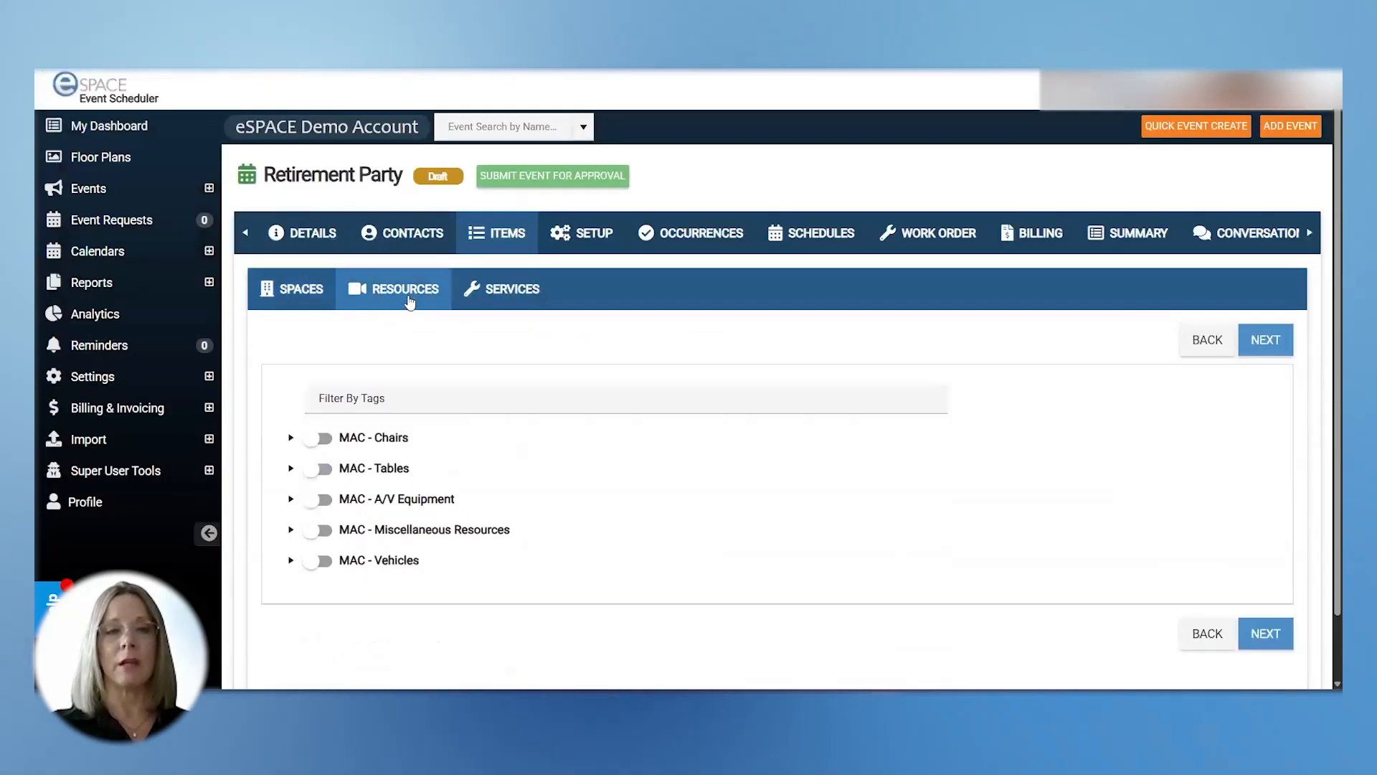
{"action": "left_click", "coordinate": [291, 437]}
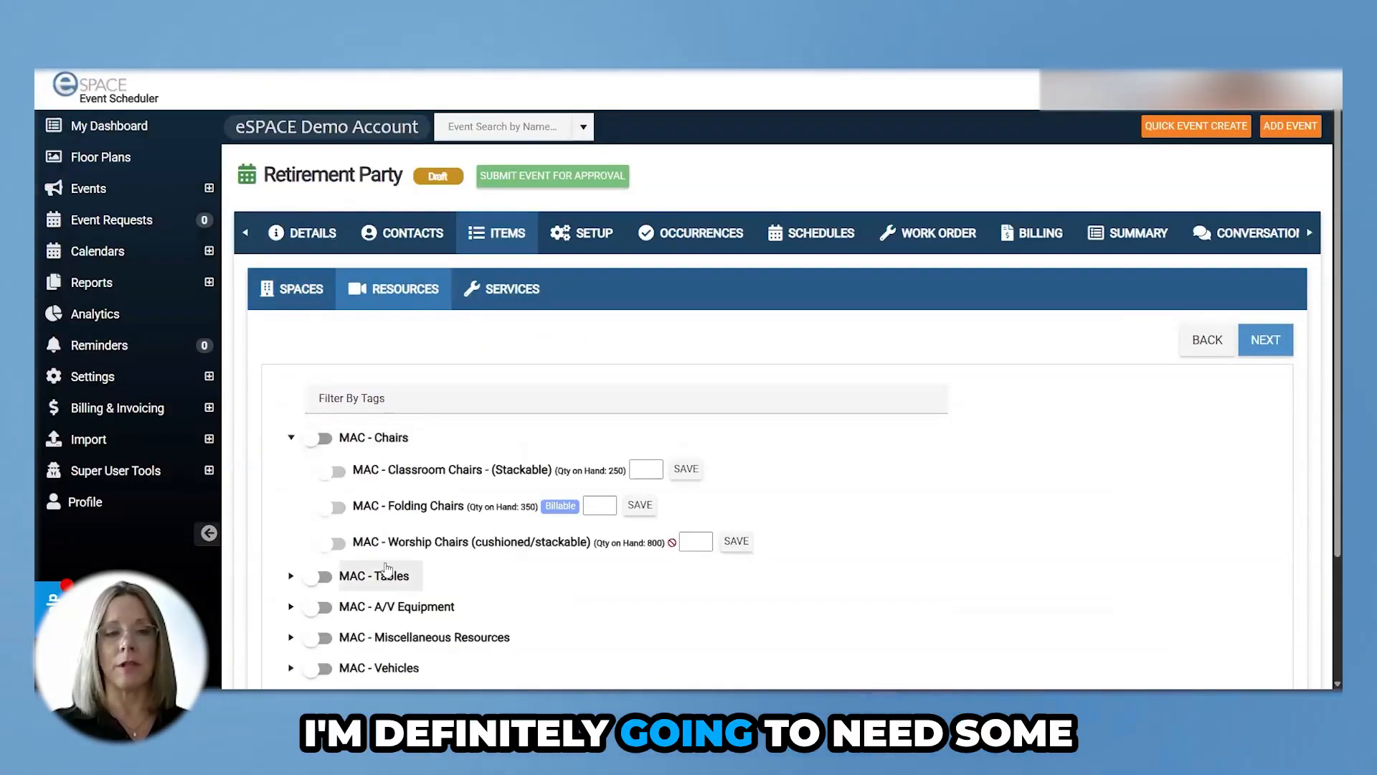
{"action": "left_click", "coordinate": [291, 573]}
{"action": "scroll", "coordinate": [895, 434], "scroll_direction": "down", "scroll_amount": 3}
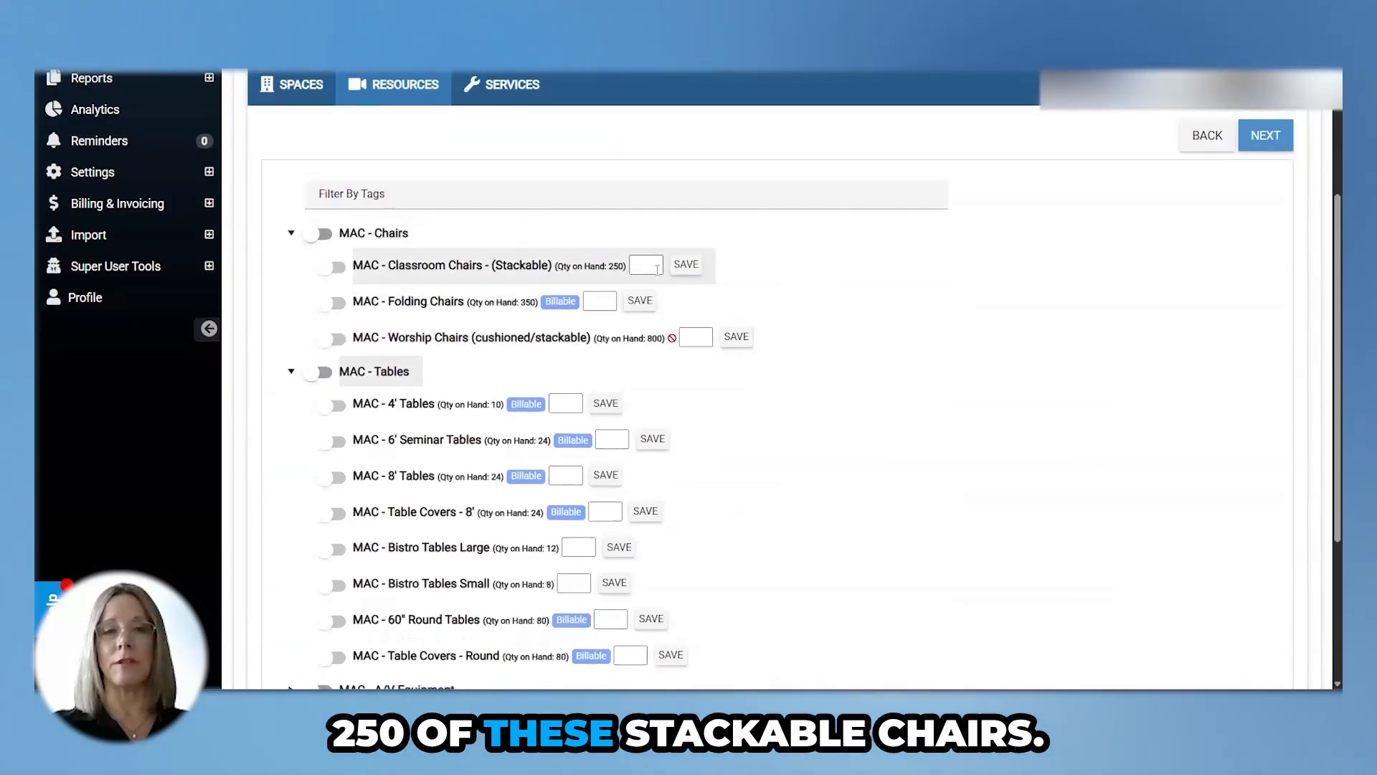
{"action": "type", "text": "40"}
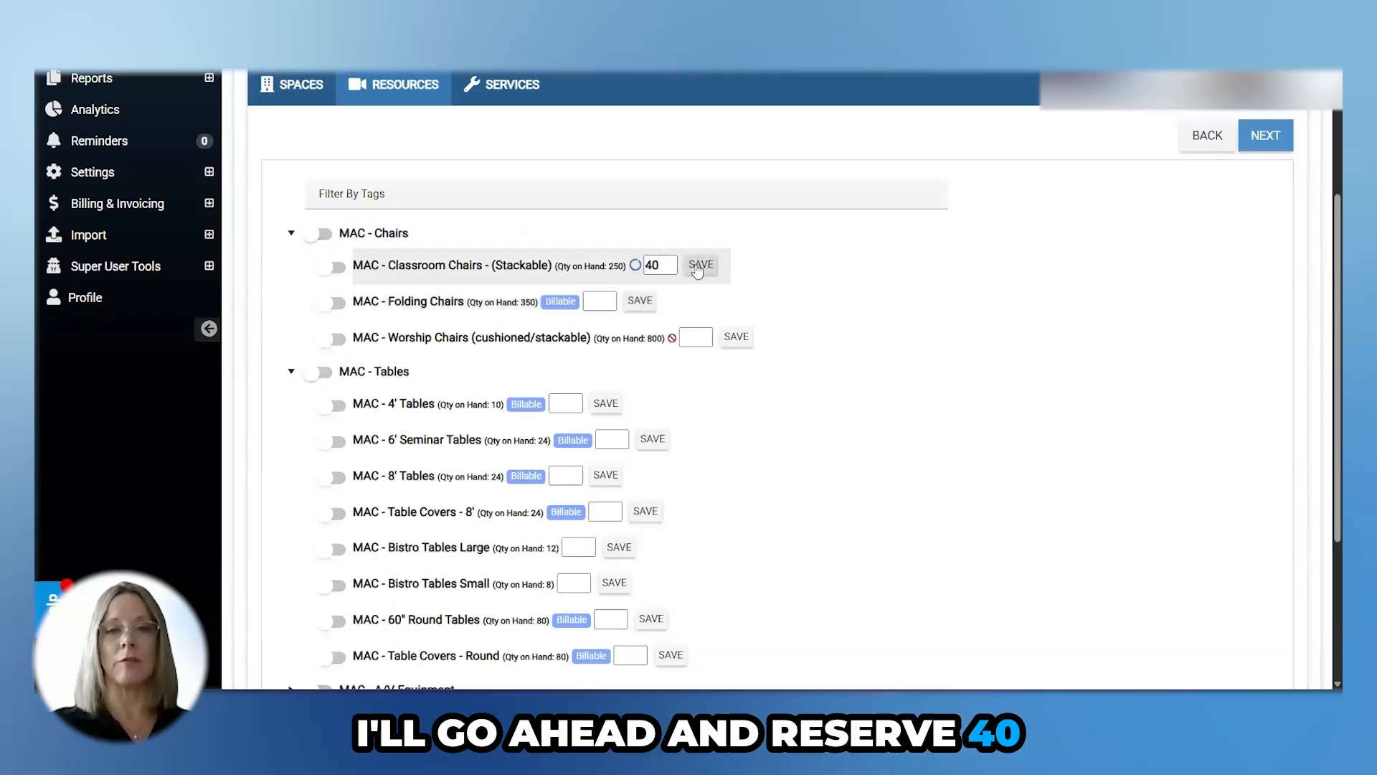
{"action": "left_click", "coordinate": [693, 265]}
- Reserve 6 of the 4' Tables for the event
{"action": "scroll", "coordinate": [661, 353], "scroll_direction": "down", "scroll_amount": 3}
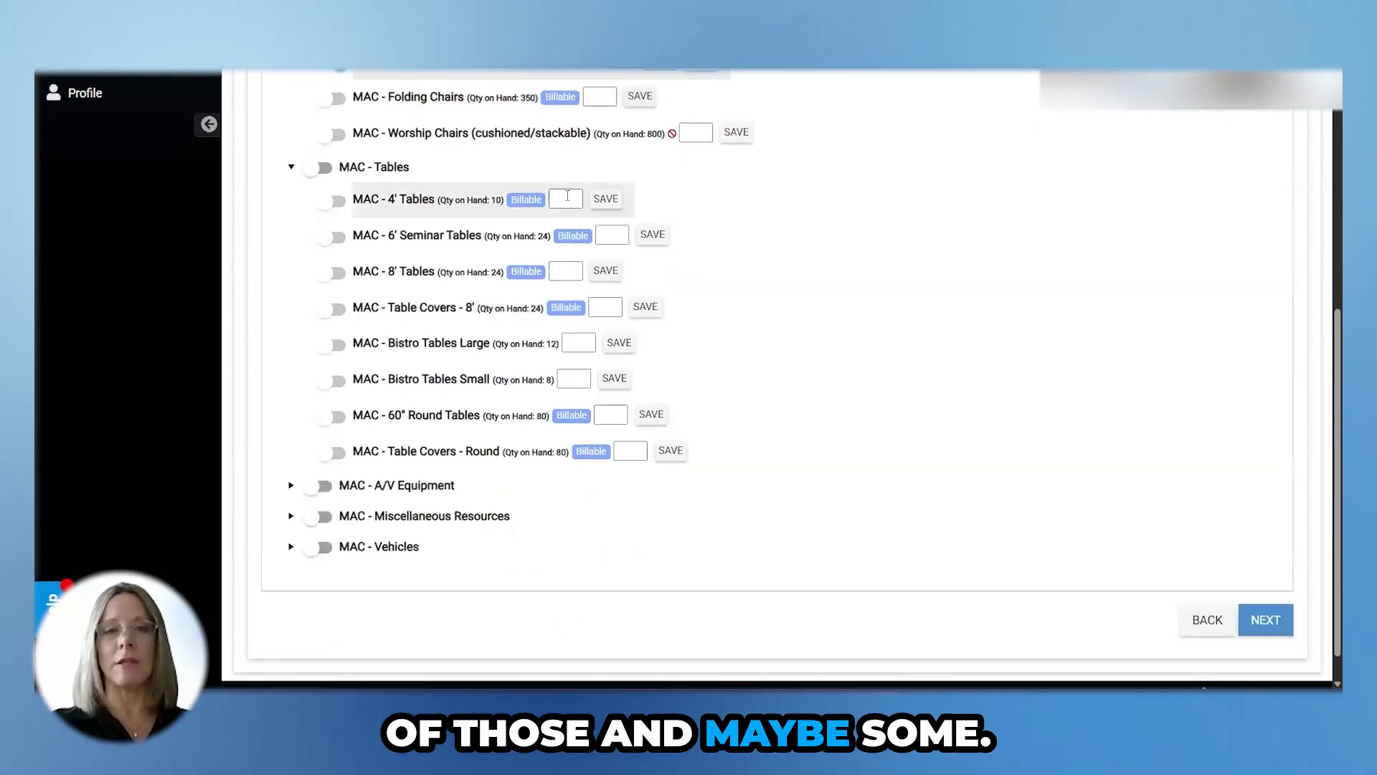
{"action": "left_click", "coordinate": [568, 198]}
{"action": "type", "text": "6"}
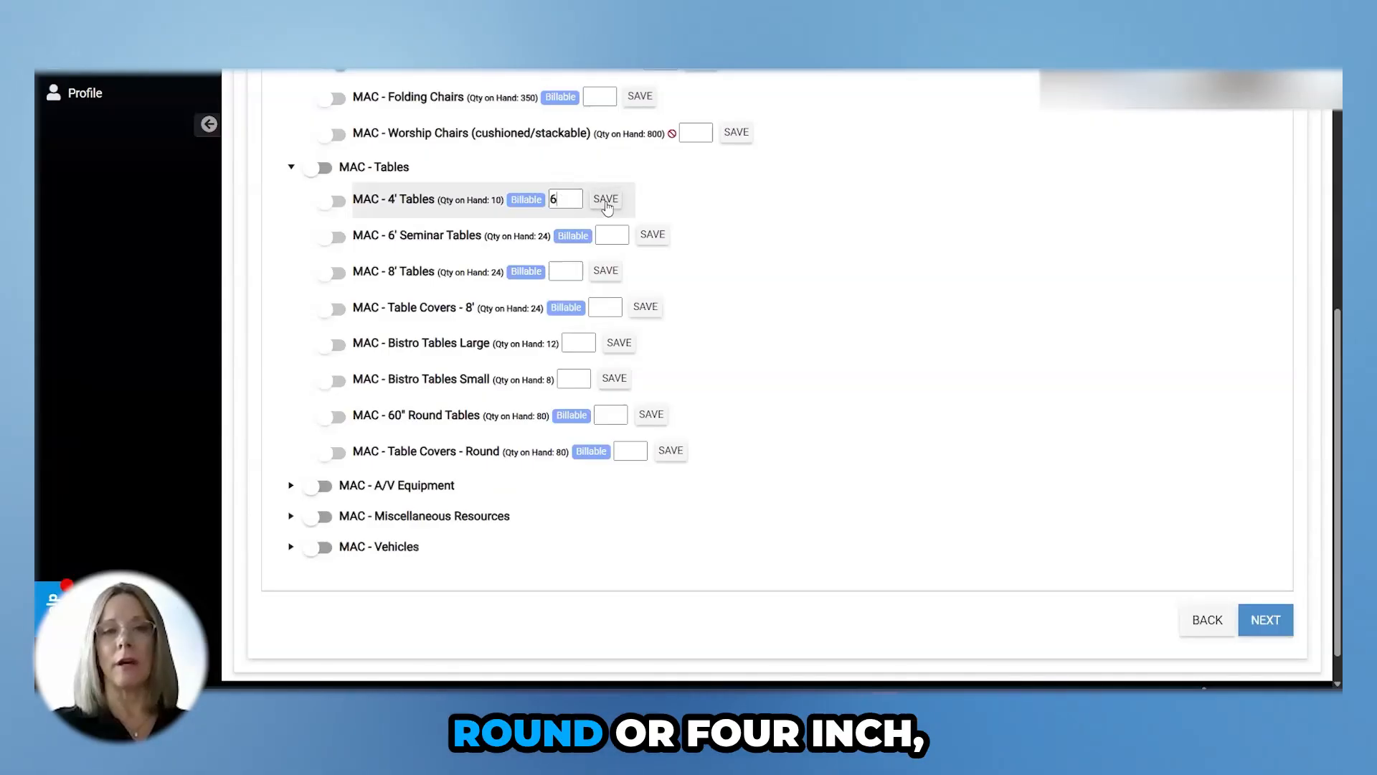
{"action": "left_click", "coordinate": [606, 203]}
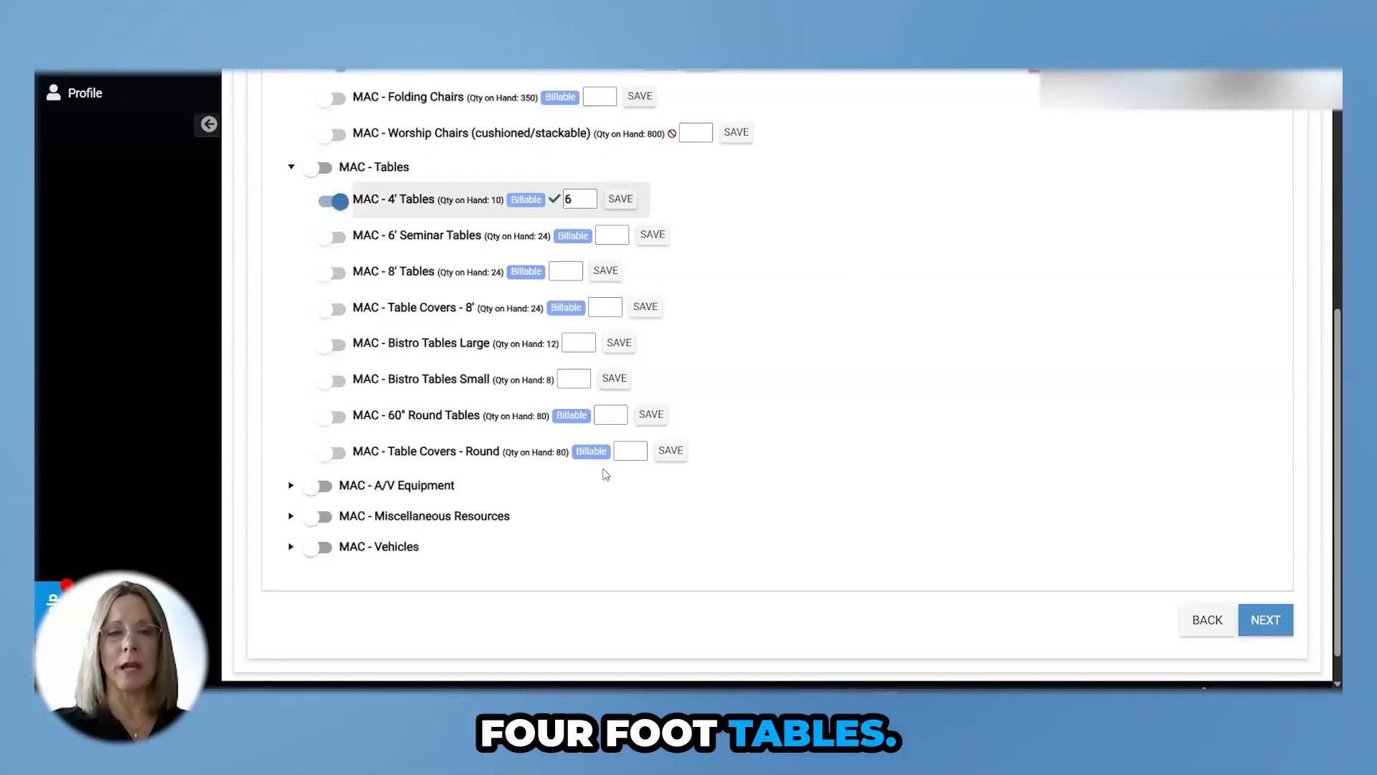
- Expand A/V Equipment and its Microphones group, and reserve 1 Lavalier Mic
{"action": "left_click", "coordinate": [290, 487]}
{"action": "scroll", "coordinate": [305, 482], "scroll_direction": "down", "scroll_amount": 2}
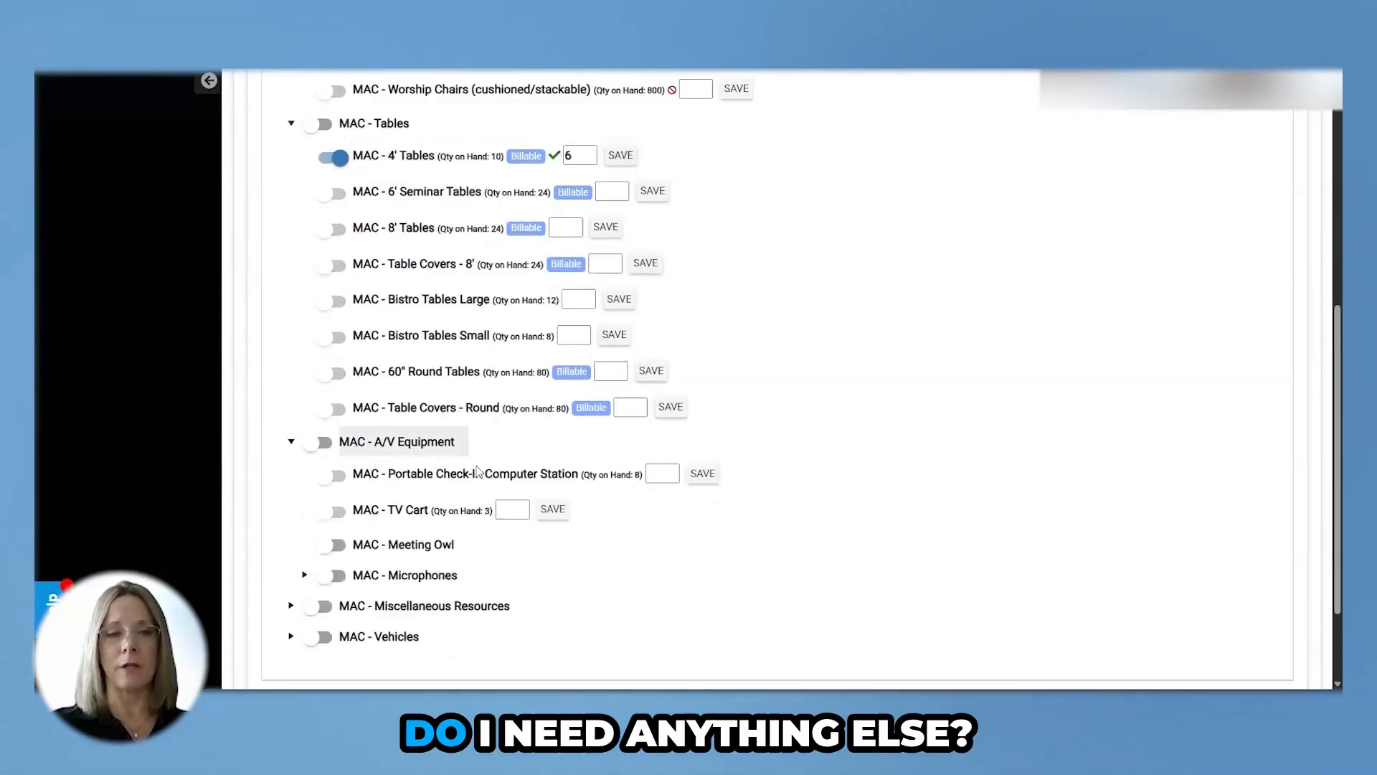
{"action": "left_click", "coordinate": [304, 484]}
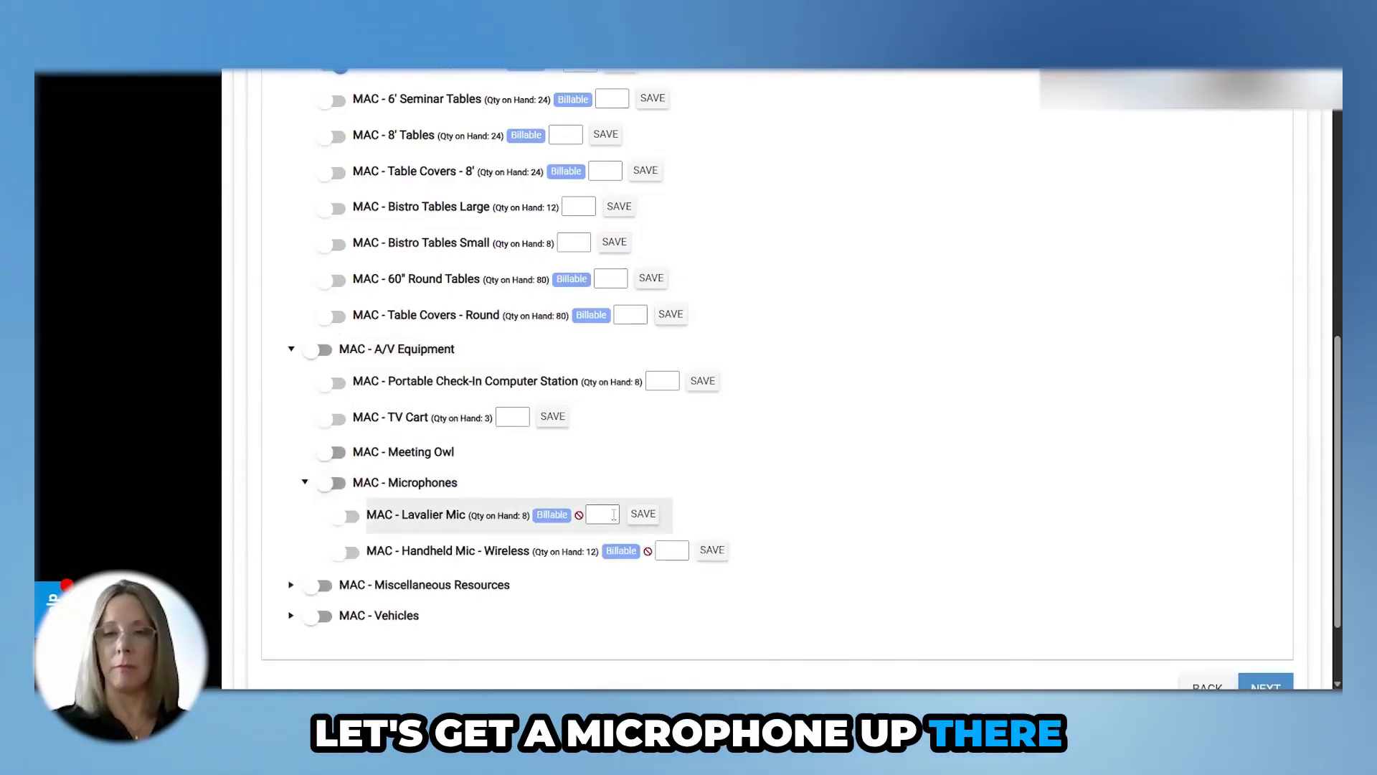
{"action": "type", "text": "1"}
{"action": "left_click", "coordinate": [644, 514]}
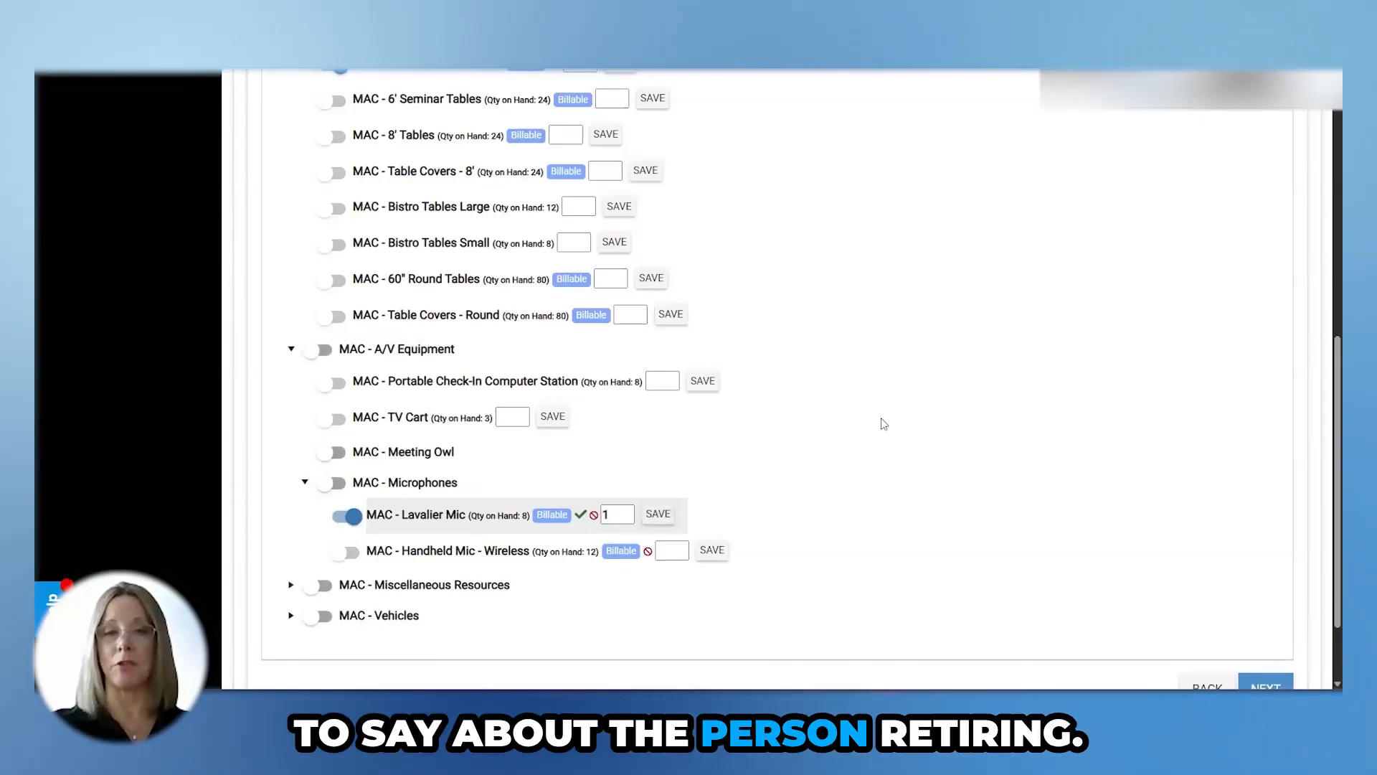
- Add the MAC - Announcement Request and MAC - Tech Support services to the event and proceed to its setup
{"action": "scroll", "coordinate": [847, 439], "scroll_direction": "up", "scroll_amount": 5}
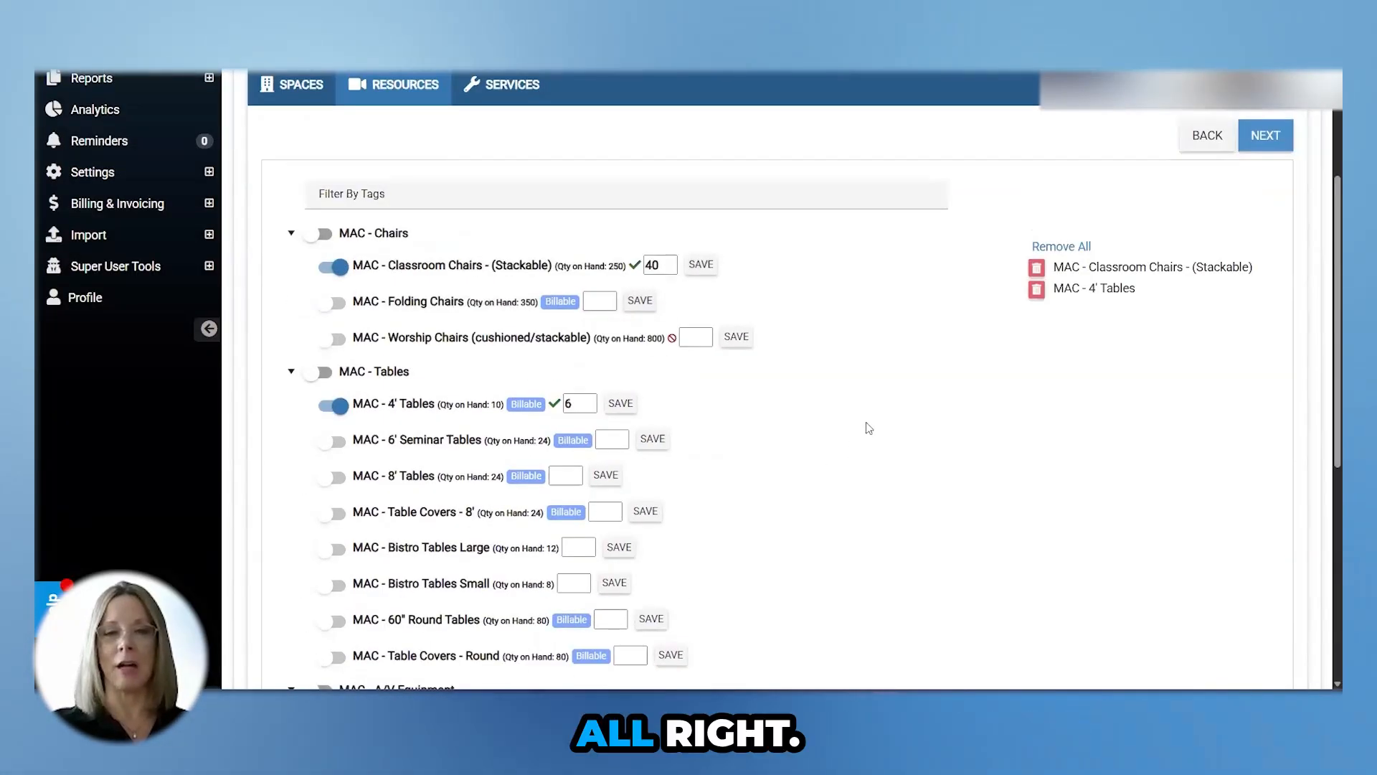
{"action": "scroll", "coordinate": [653, 374], "scroll_direction": "up", "scroll_amount": 3}
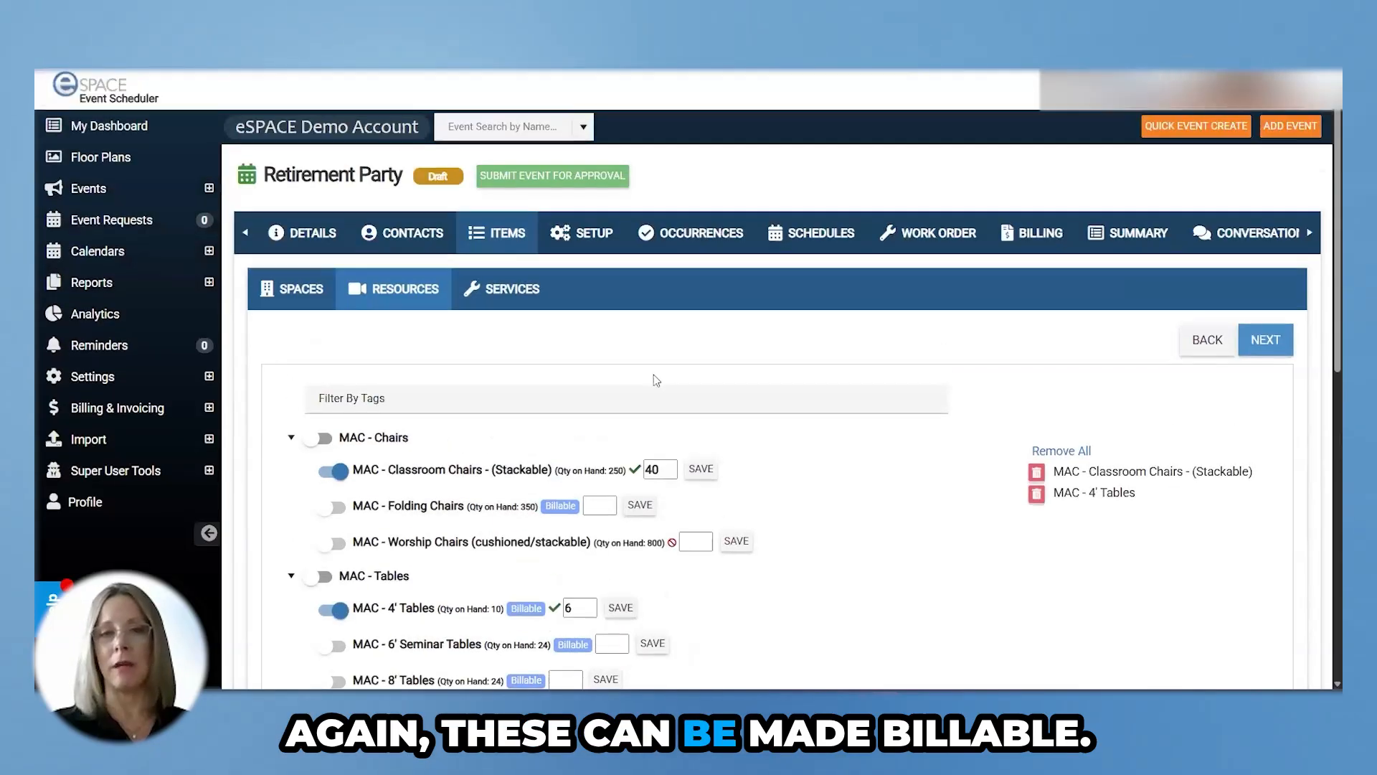
{"action": "left_click", "coordinate": [512, 290]}
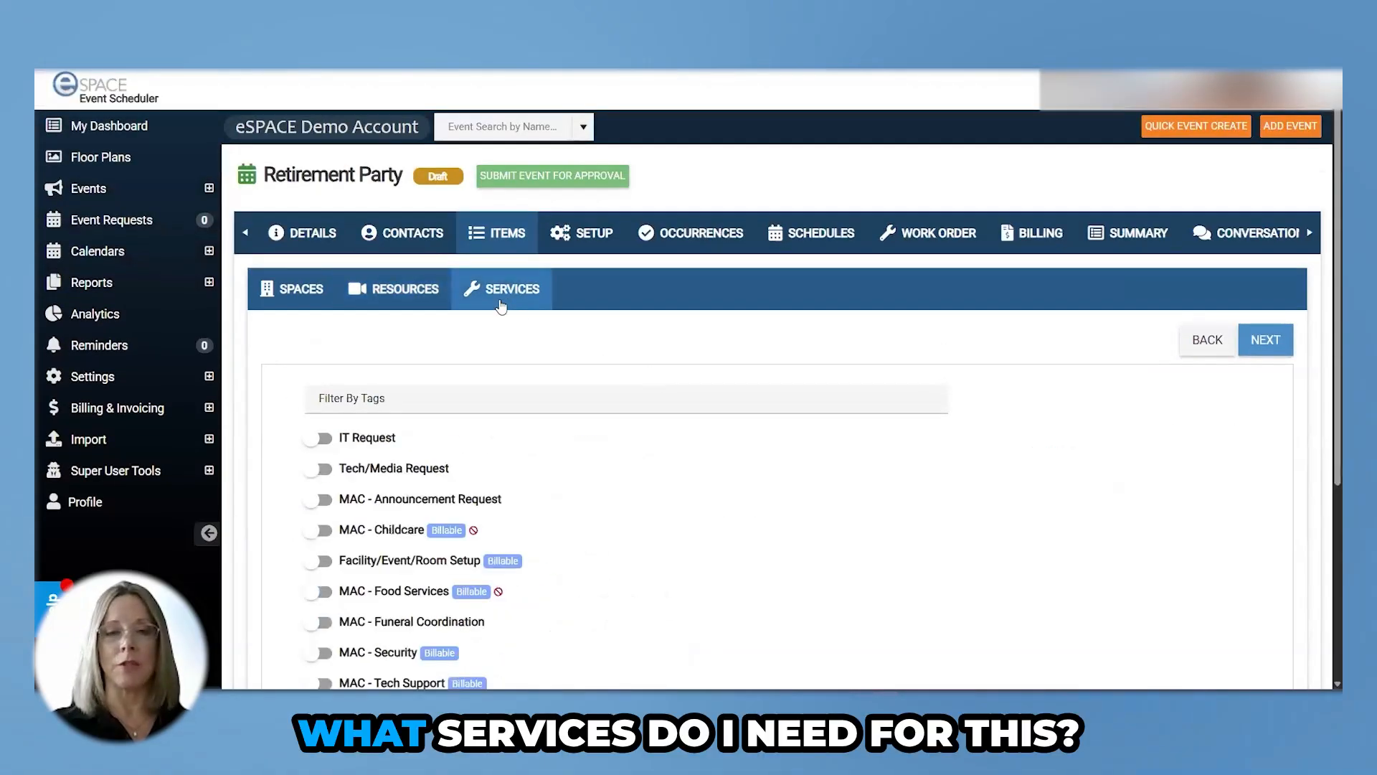
{"action": "scroll", "coordinate": [665, 497], "scroll_direction": "down", "scroll_amount": 2}
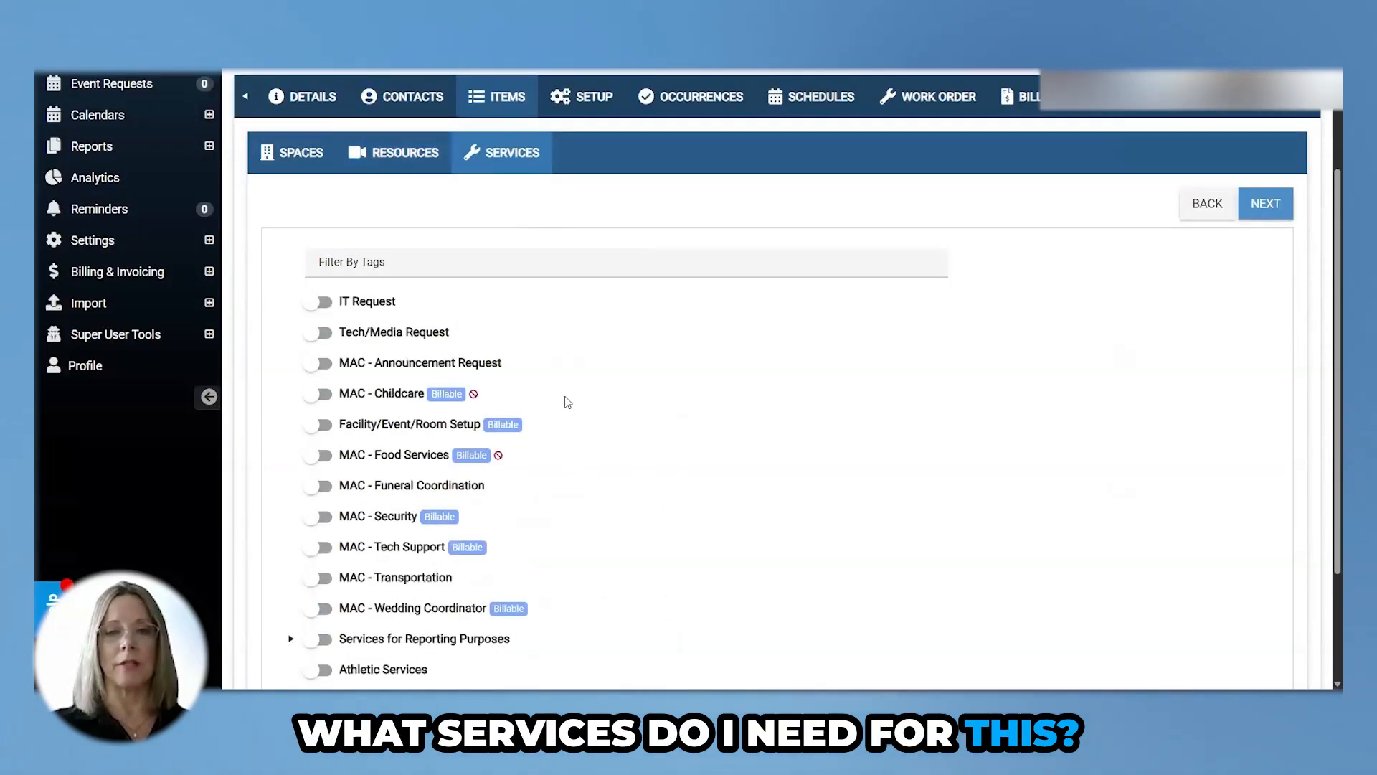
{"action": "left_click", "coordinate": [319, 362]}
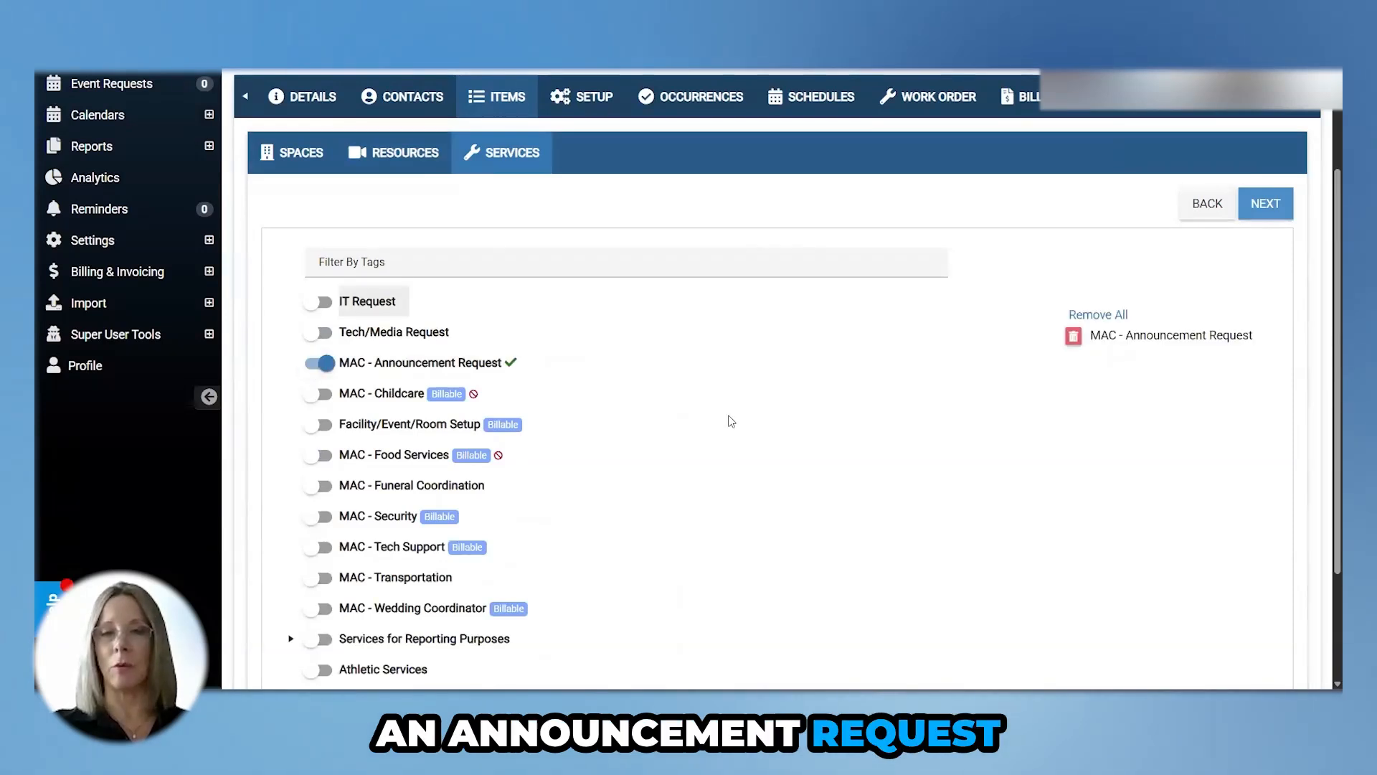
{"action": "scroll", "coordinate": [757, 410], "scroll_direction": "down", "scroll_amount": 2}
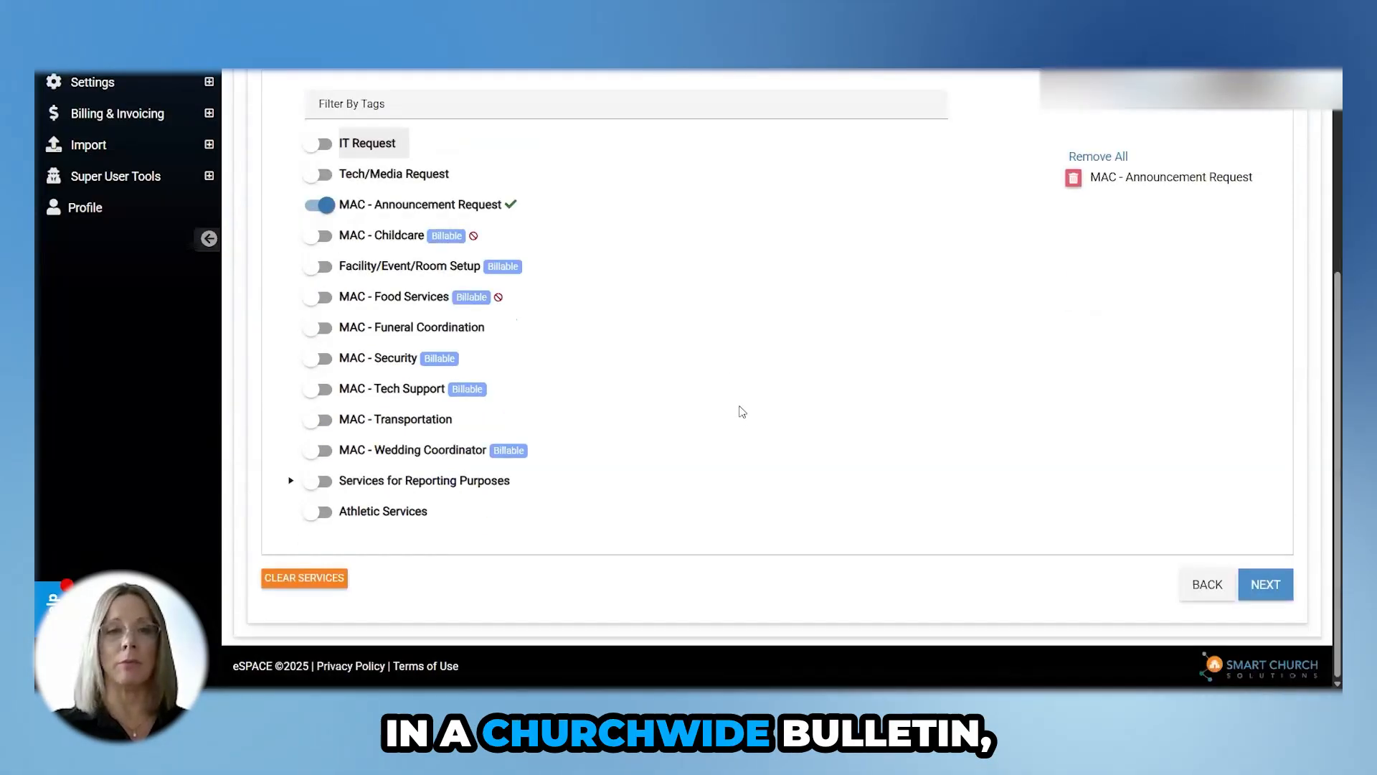
{"action": "left_click", "coordinate": [318, 395]}
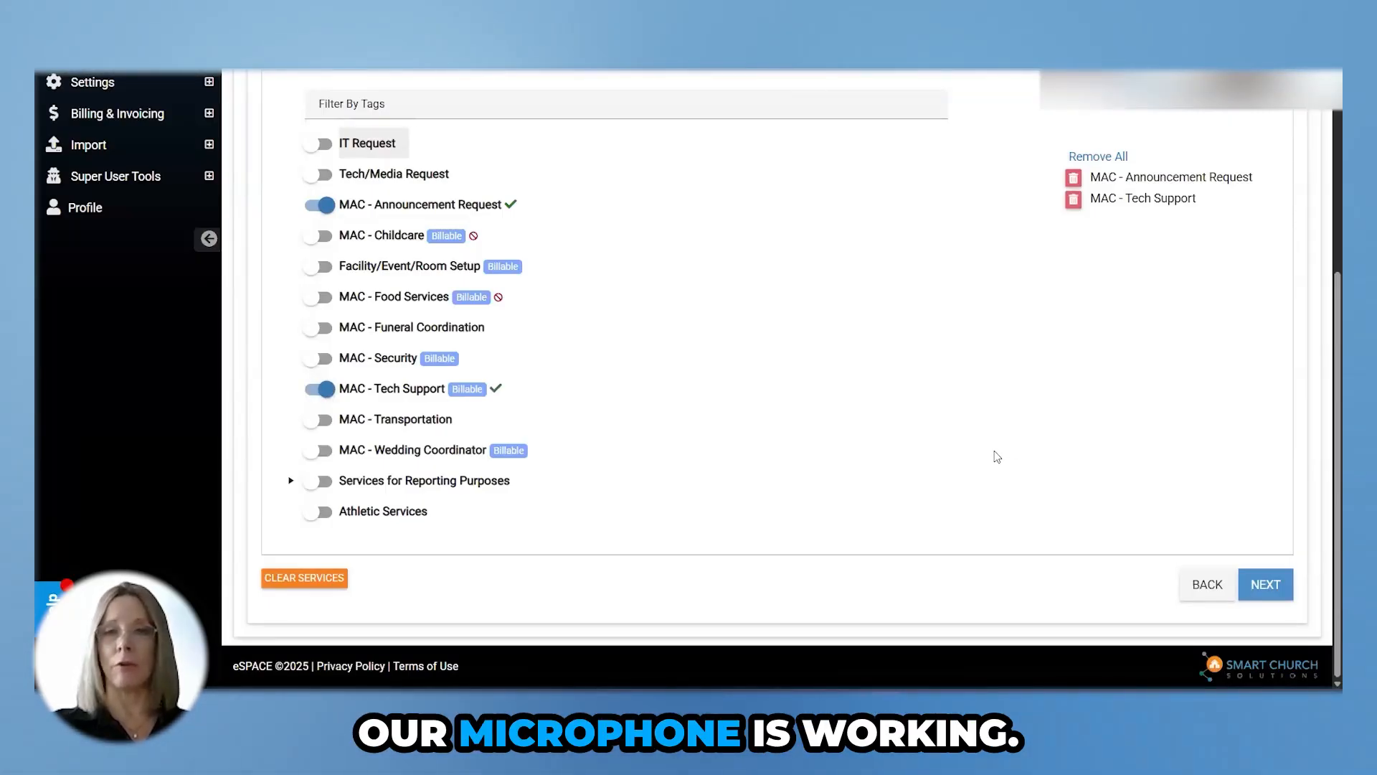
{"action": "left_click", "coordinate": [1261, 587]}
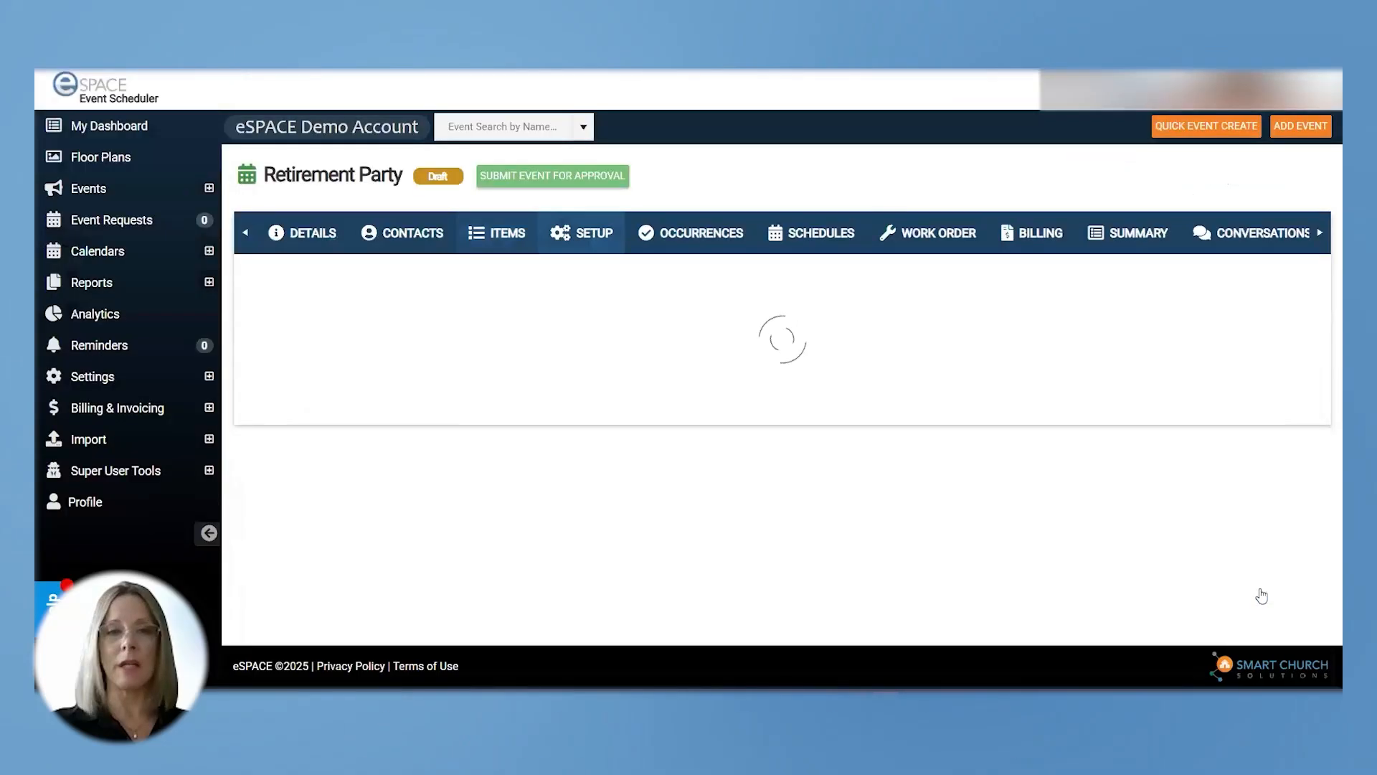
- Examine the setup of the event's spaces, resources and services, and view the Announcement Request form without filling it out
{"action": "scroll", "coordinate": [895, 290], "scroll_direction": "down", "scroll_amount": 3}
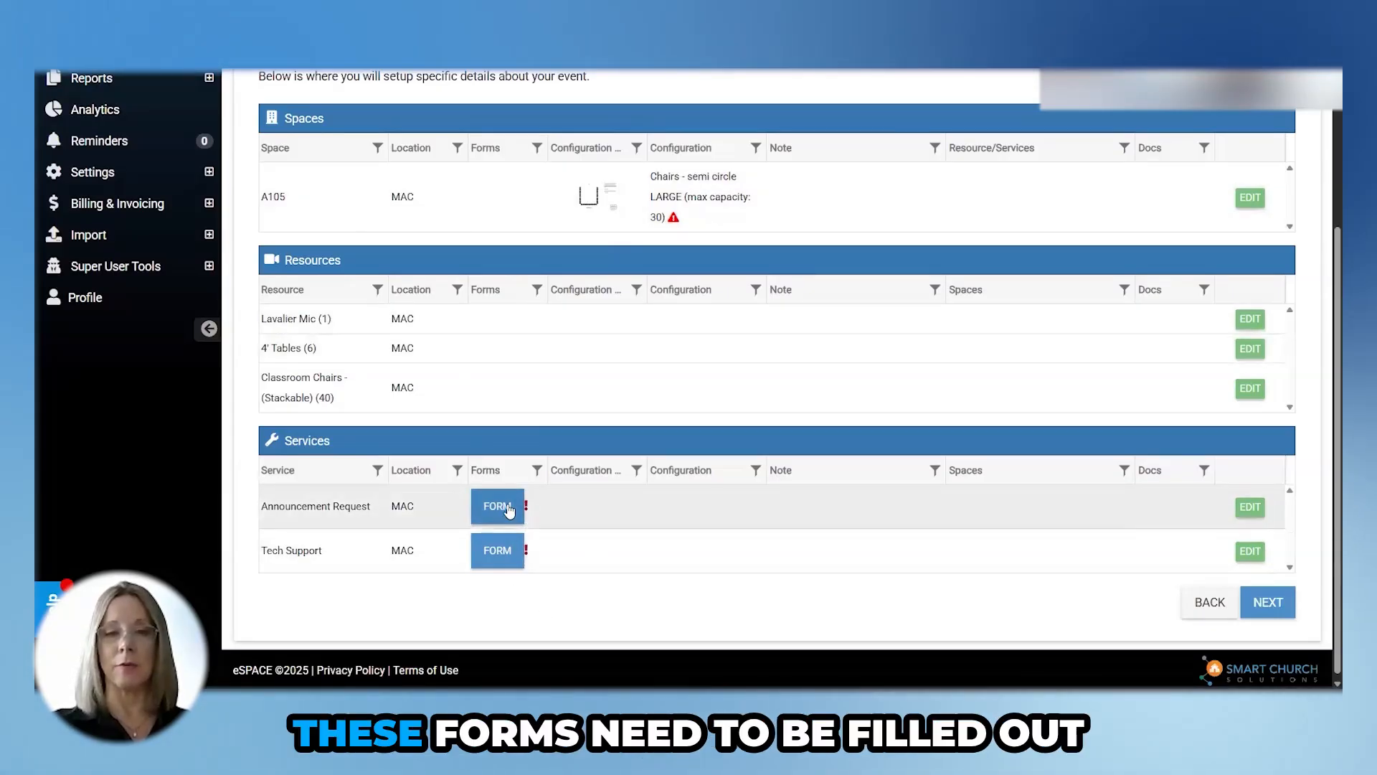
{"action": "left_click", "coordinate": [507, 508]}
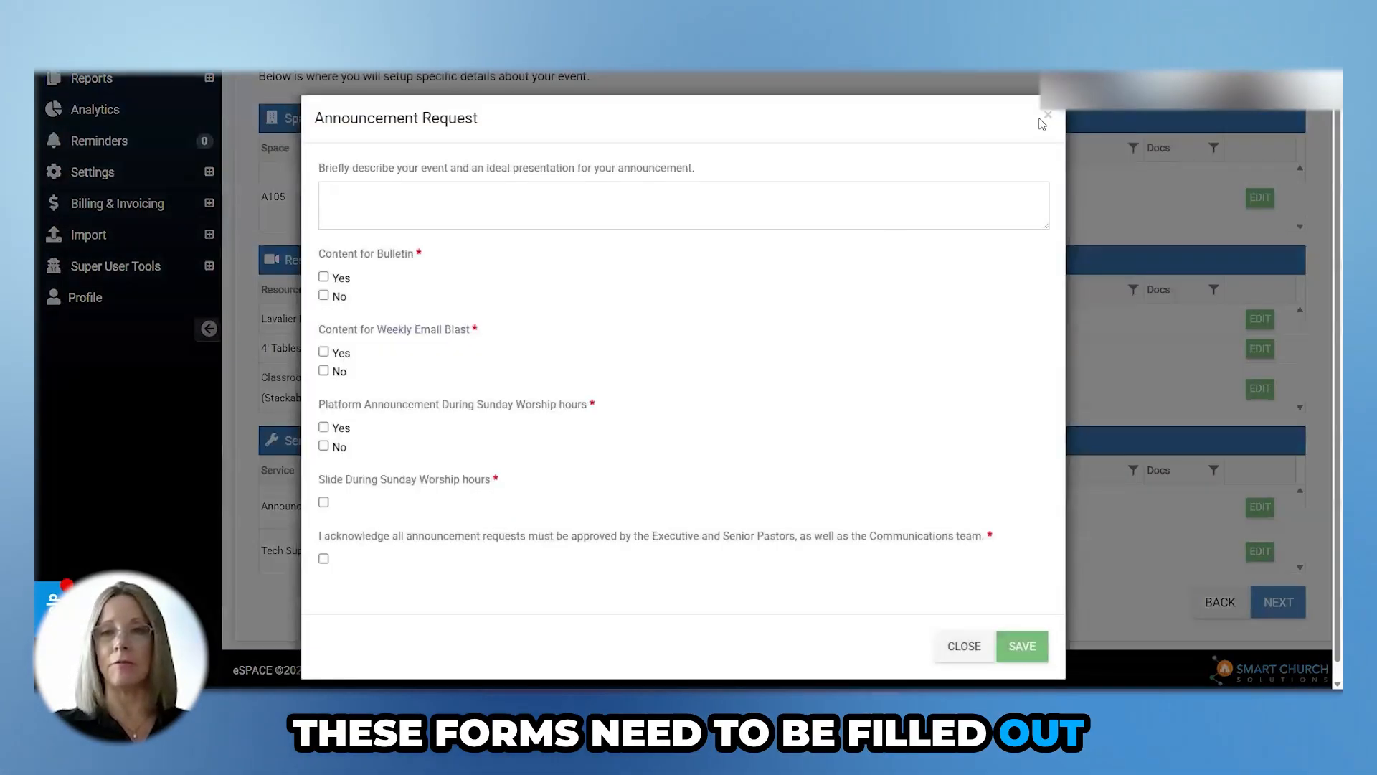
{"action": "left_click", "coordinate": [1046, 117]}
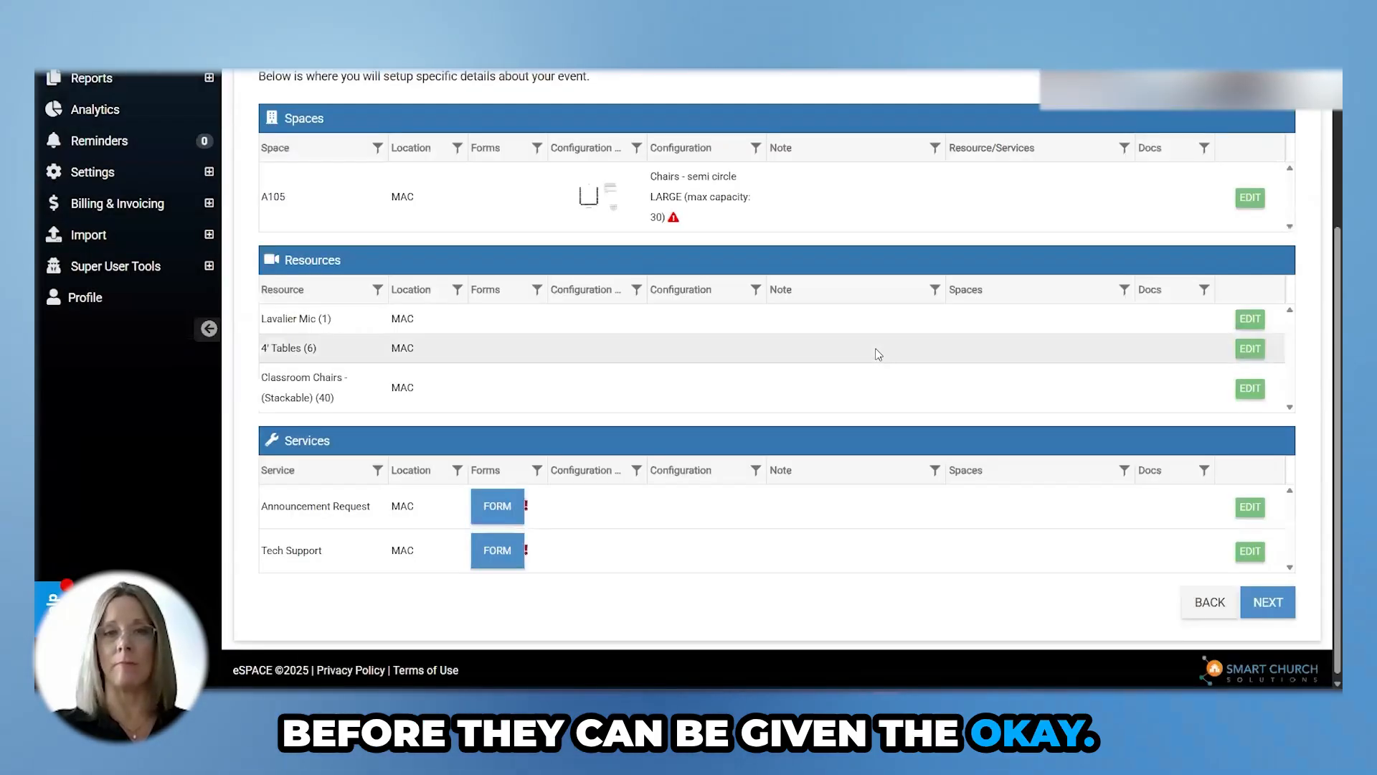
- Review the event's occurrences, expanding the Saturday 10/25/2025 one to inspect its items, and open the event's schedules
{"action": "scroll", "coordinate": [876, 350], "scroll_direction": "up", "scroll_amount": 3}
{"action": "left_click", "coordinate": [715, 248]}
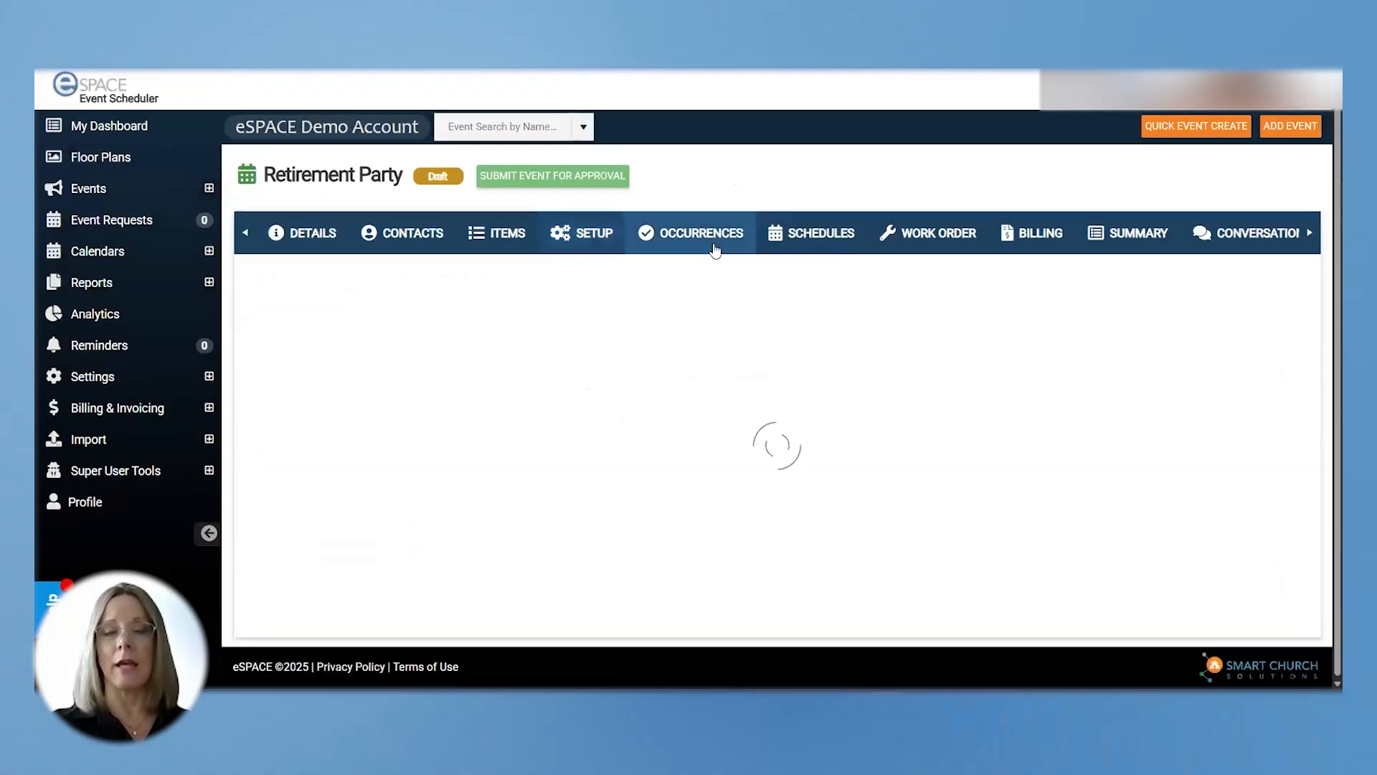
{"action": "scroll", "coordinate": [773, 440], "scroll_direction": "down", "scroll_amount": 4}
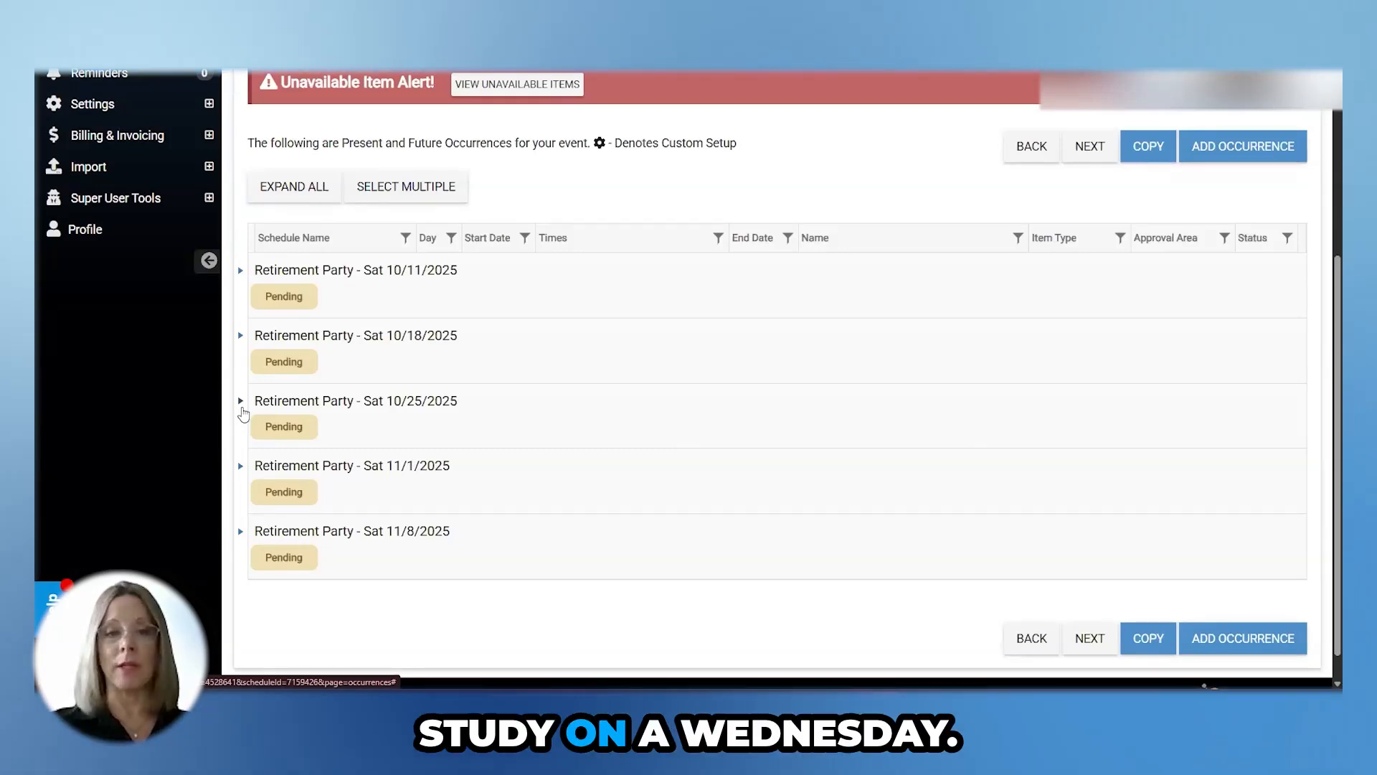
{"action": "left_click", "coordinate": [241, 402]}
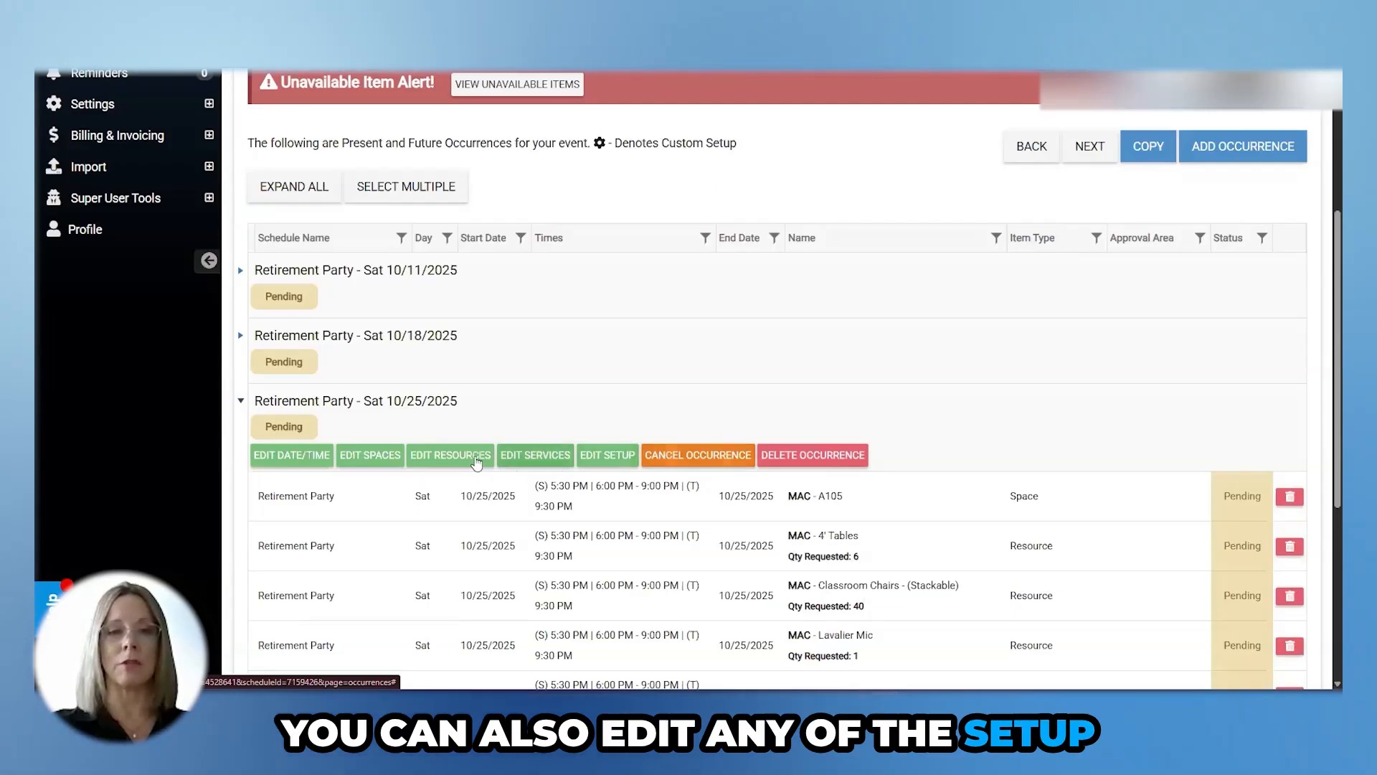
{"action": "left_click", "coordinate": [505, 399]}
{"action": "scroll", "coordinate": [572, 353], "scroll_direction": "up", "scroll_amount": 4}
{"action": "left_click", "coordinate": [821, 232]}
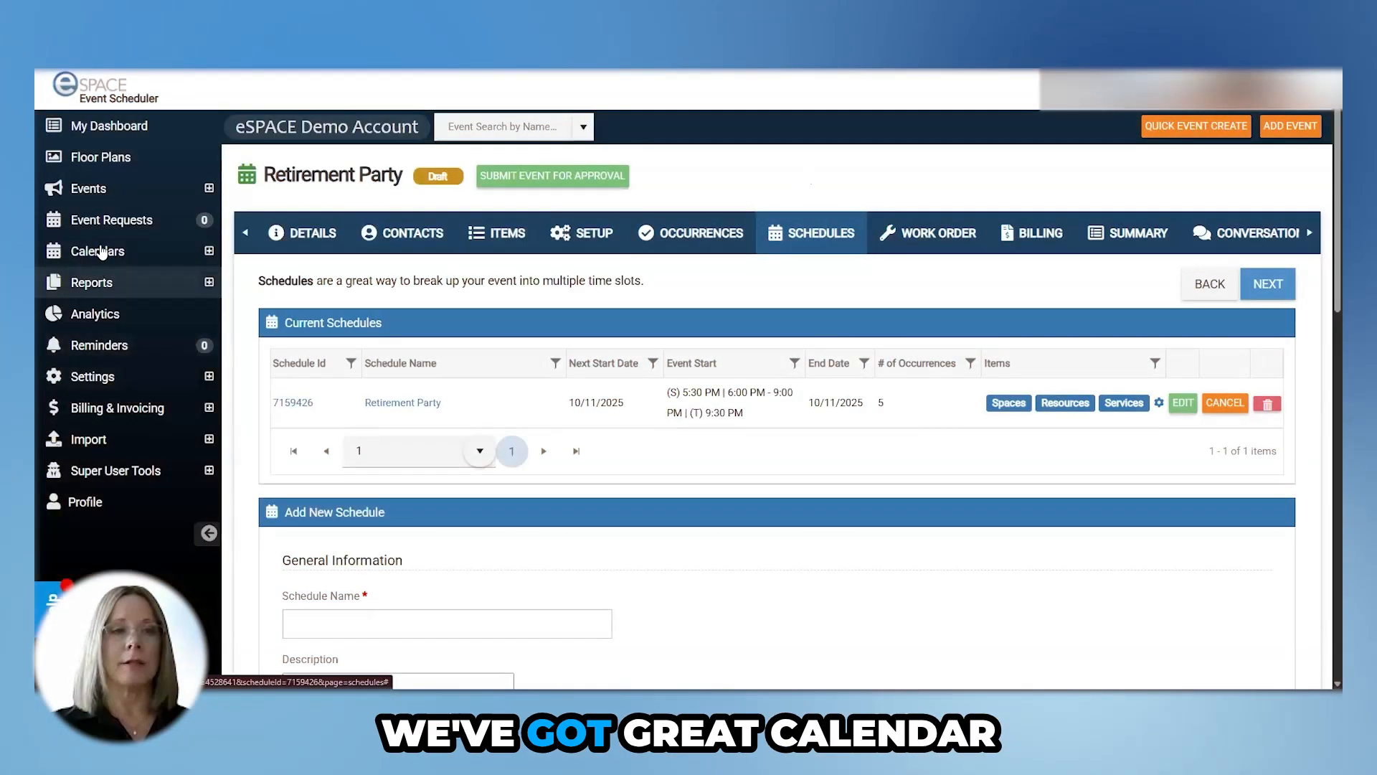
- Open the monthly event calendar and examine the event entries for September 2025
{"action": "left_click", "coordinate": [101, 250]}
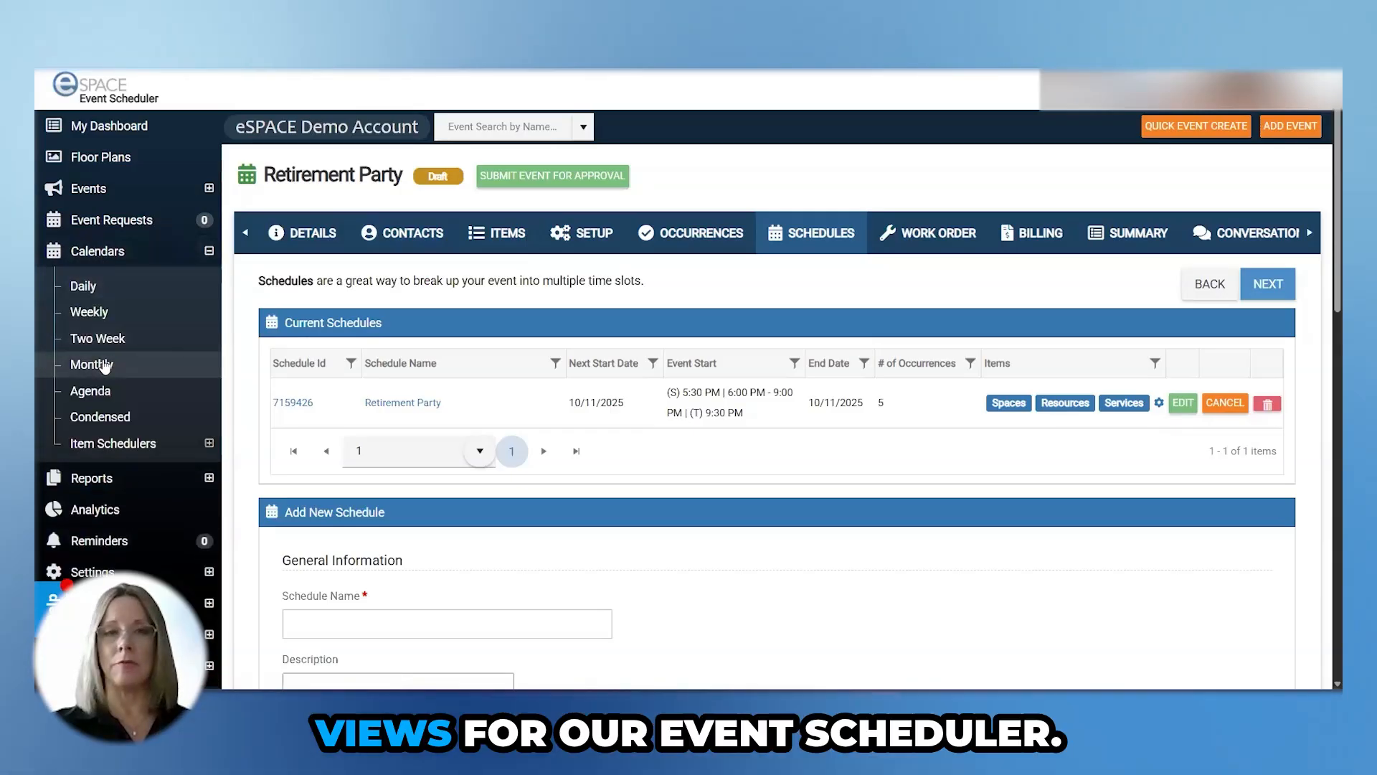
{"action": "left_click", "coordinate": [101, 365]}
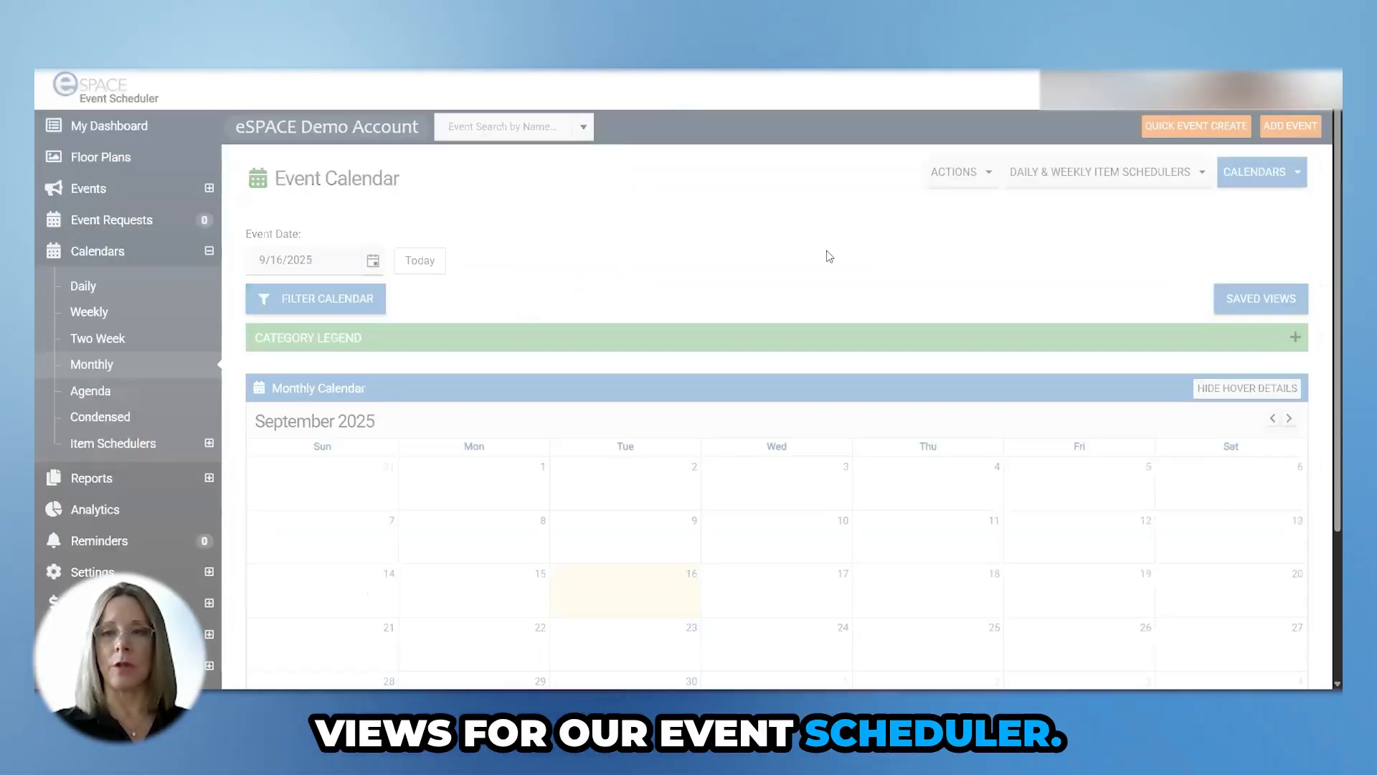
{"action": "scroll", "coordinate": [962, 251], "scroll_direction": "down", "scroll_amount": 2}
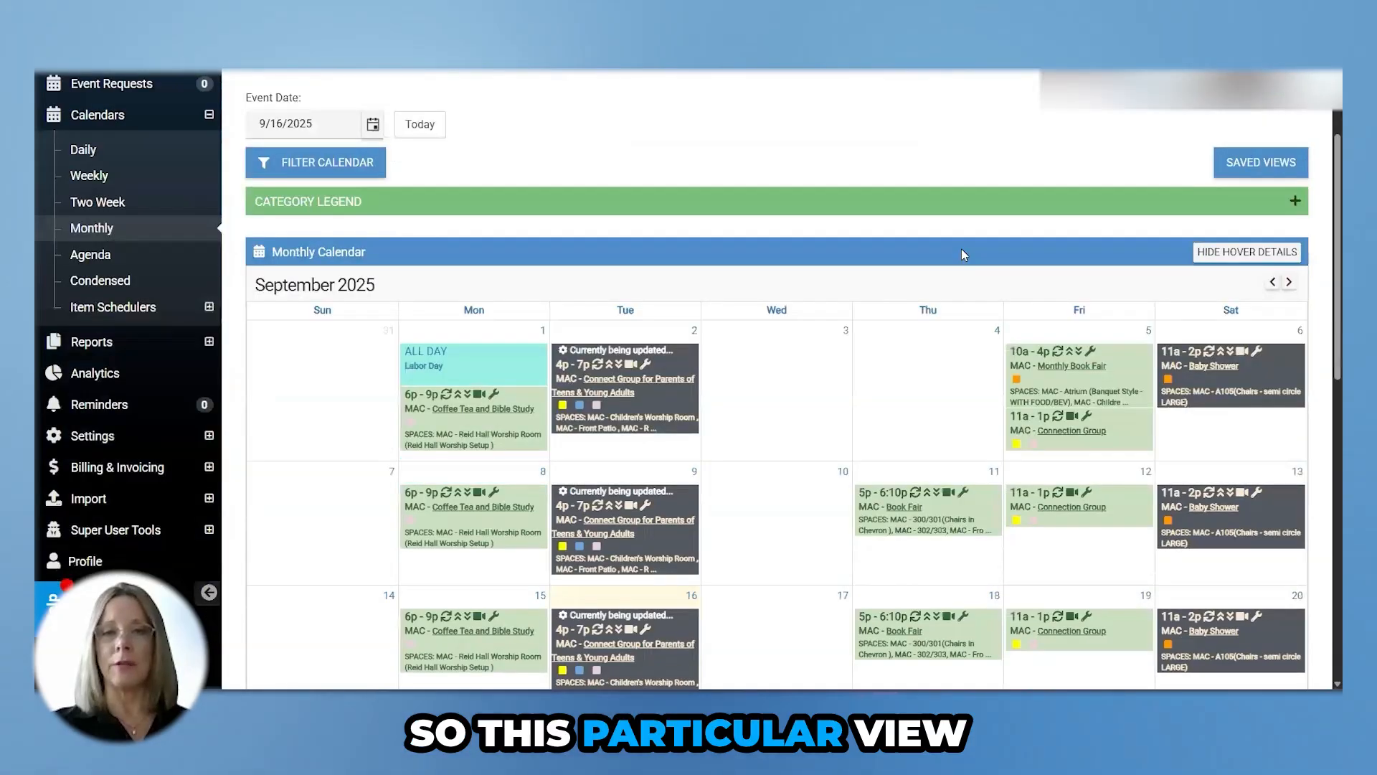
{"action": "mouse_move", "coordinate": [651, 409]}
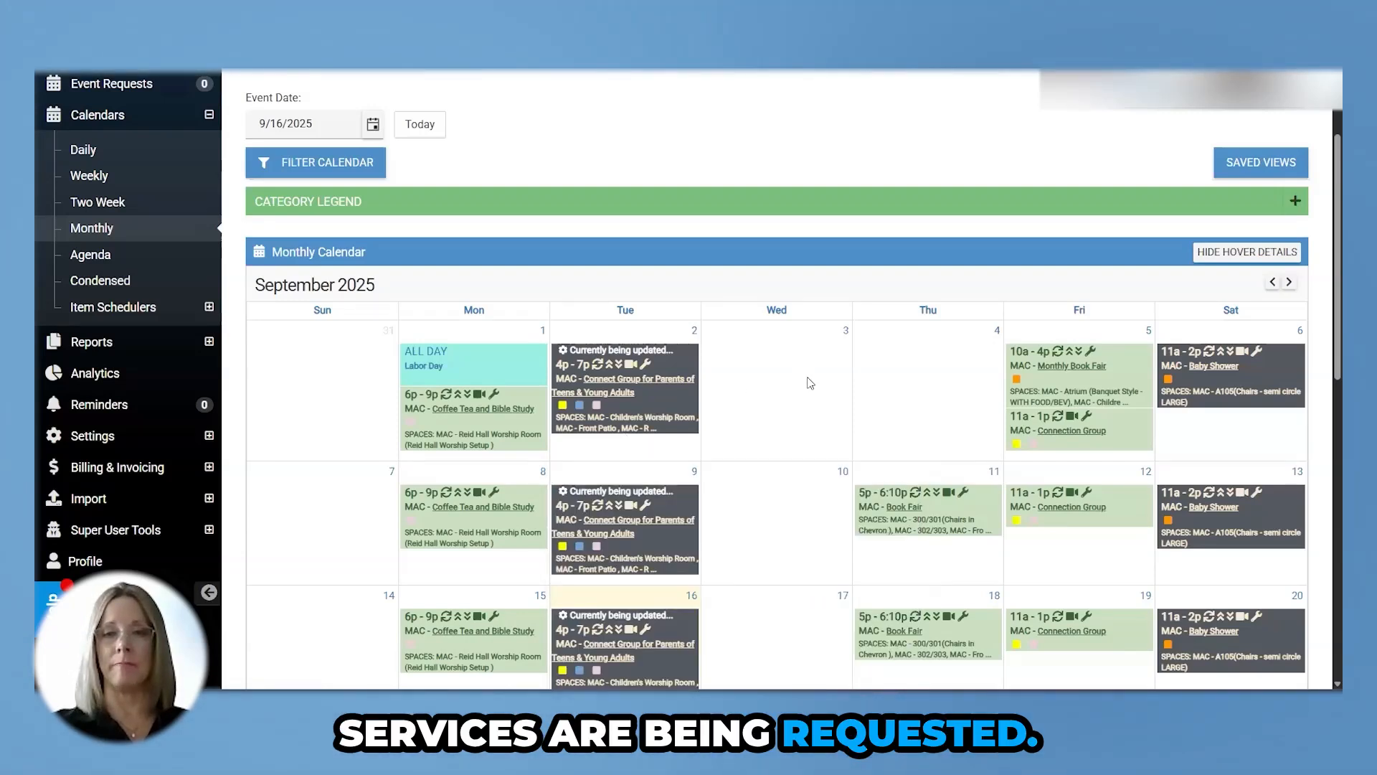
- Switch the event calendar to the Agenda view and look through the listed events
{"action": "scroll", "coordinate": [810, 382], "scroll_direction": "up", "scroll_amount": 2}
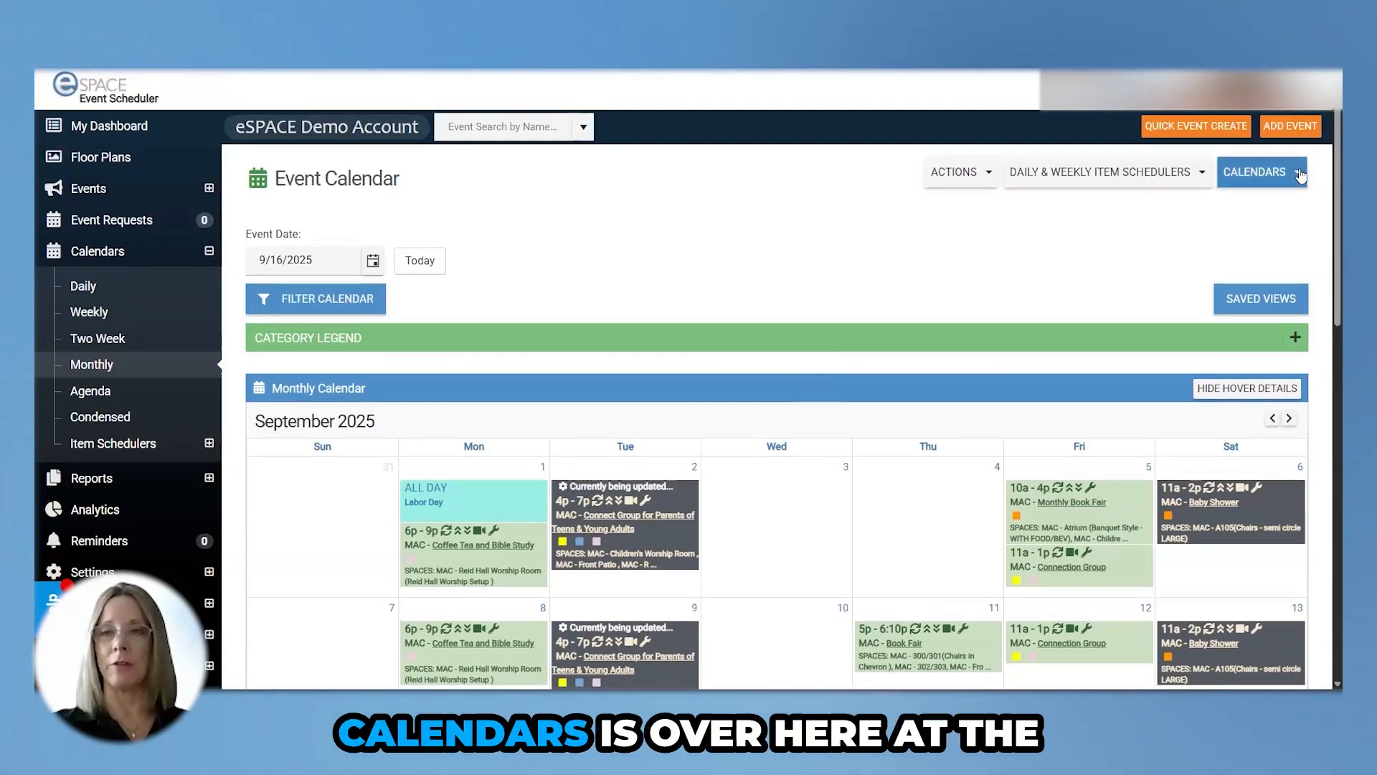
{"action": "left_click", "coordinate": [1275, 186]}
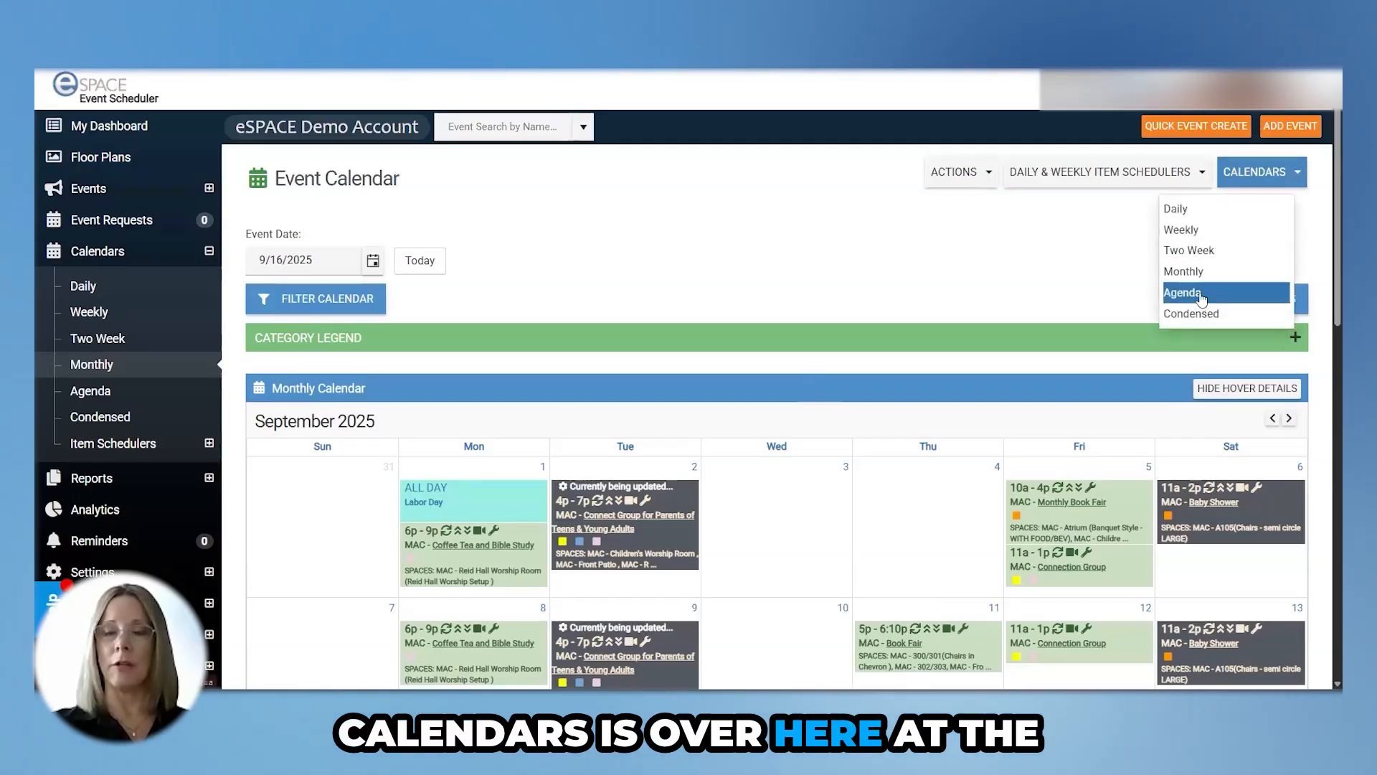
{"action": "left_click", "coordinate": [1201, 297]}
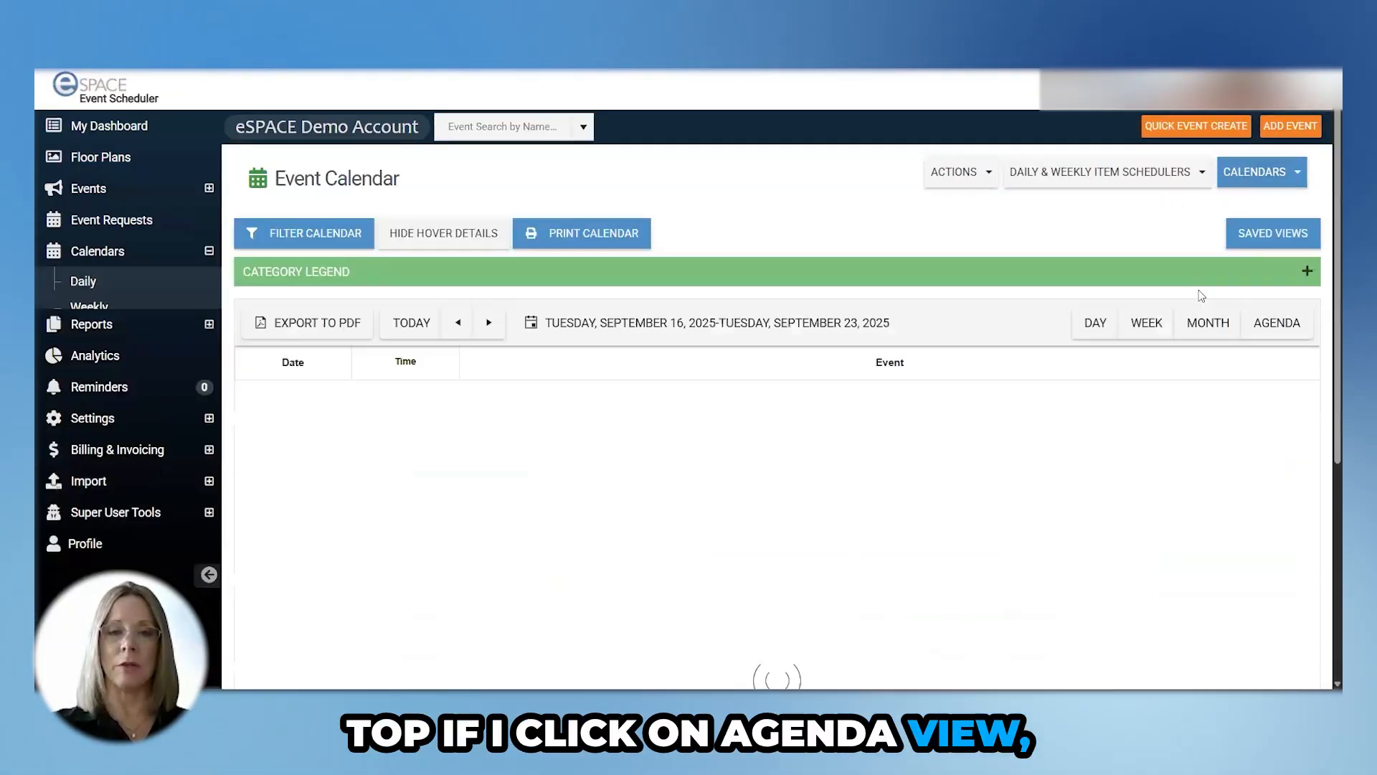
{"action": "scroll", "coordinate": [960, 334], "scroll_direction": "down", "scroll_amount": 4}
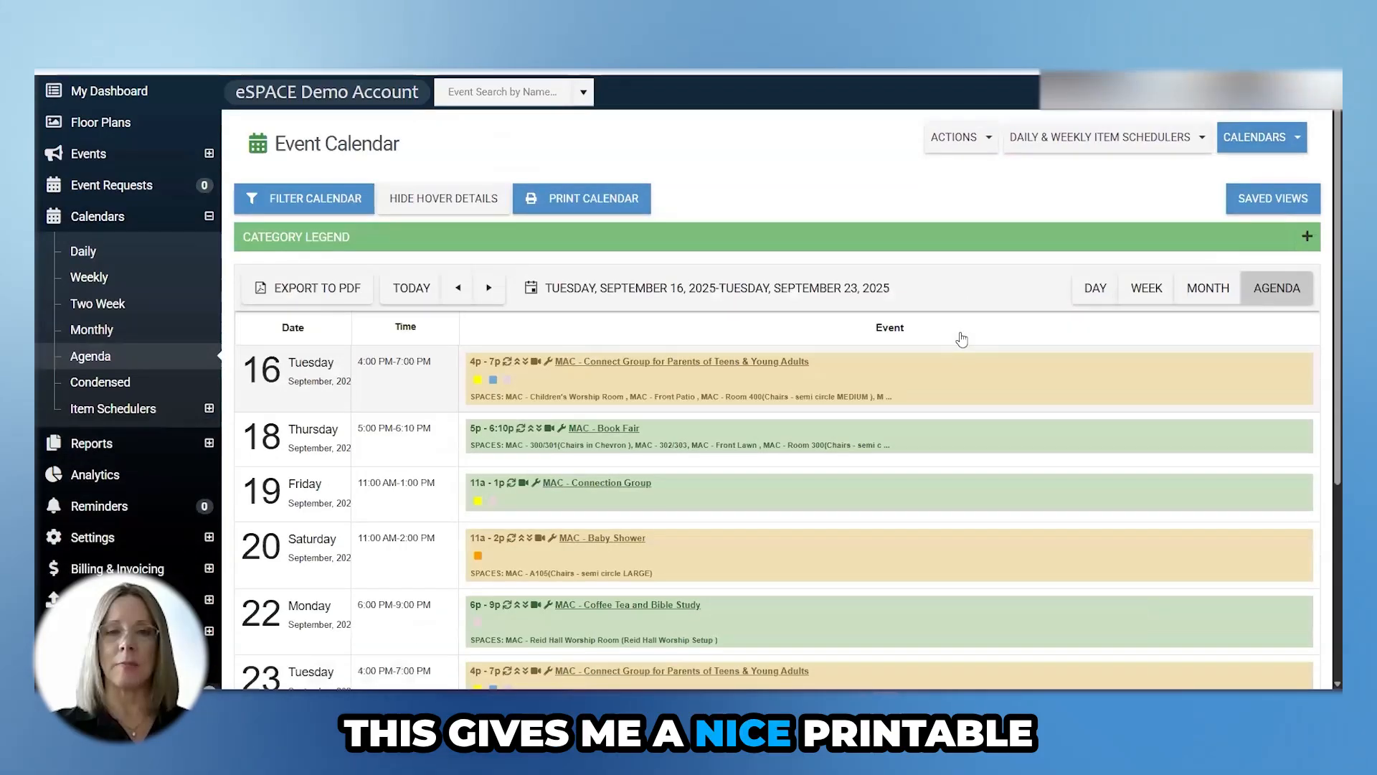
{"action": "scroll", "coordinate": [962, 339], "scroll_direction": "up", "scroll_amount": 4}
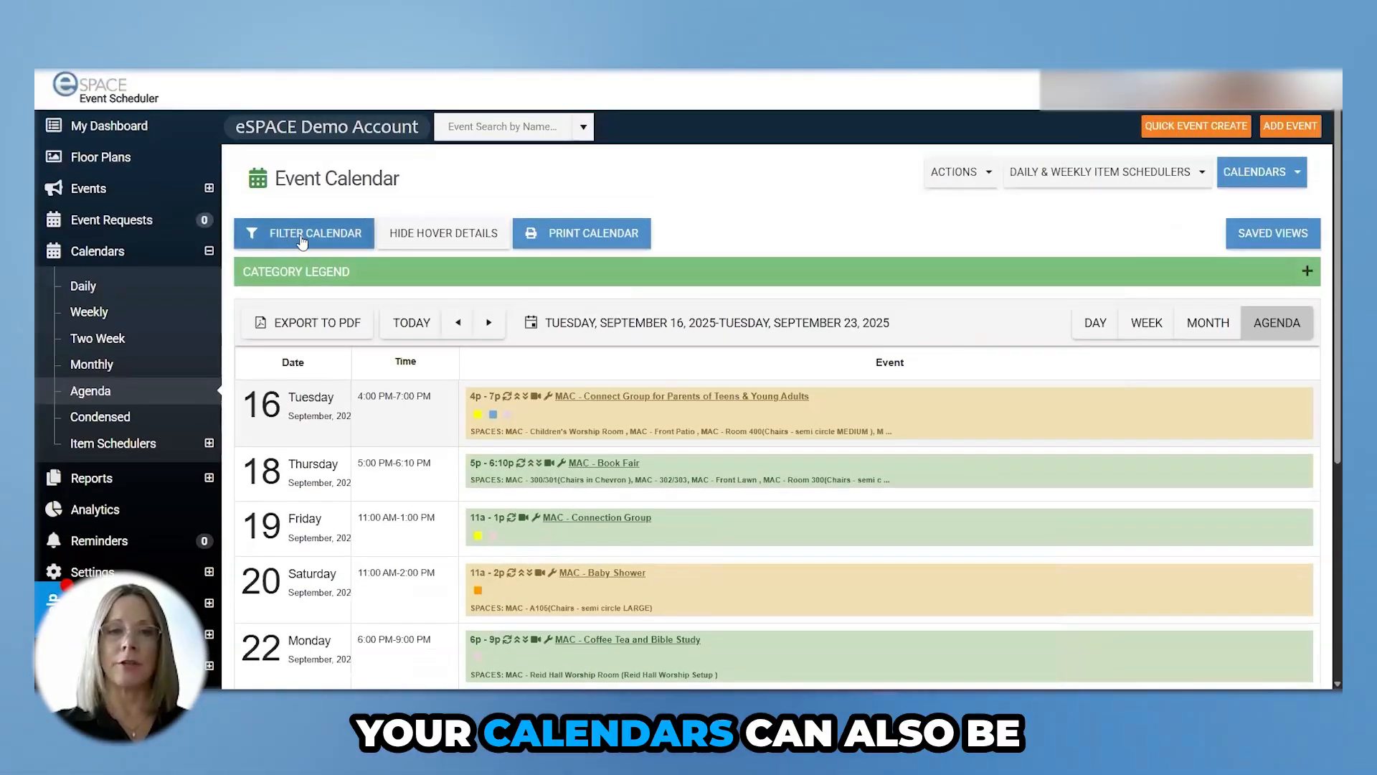
- View the calendar's filter options without applying any, and look over September 2025 in the Condensed calendar view
{"action": "left_click", "coordinate": [300, 241]}
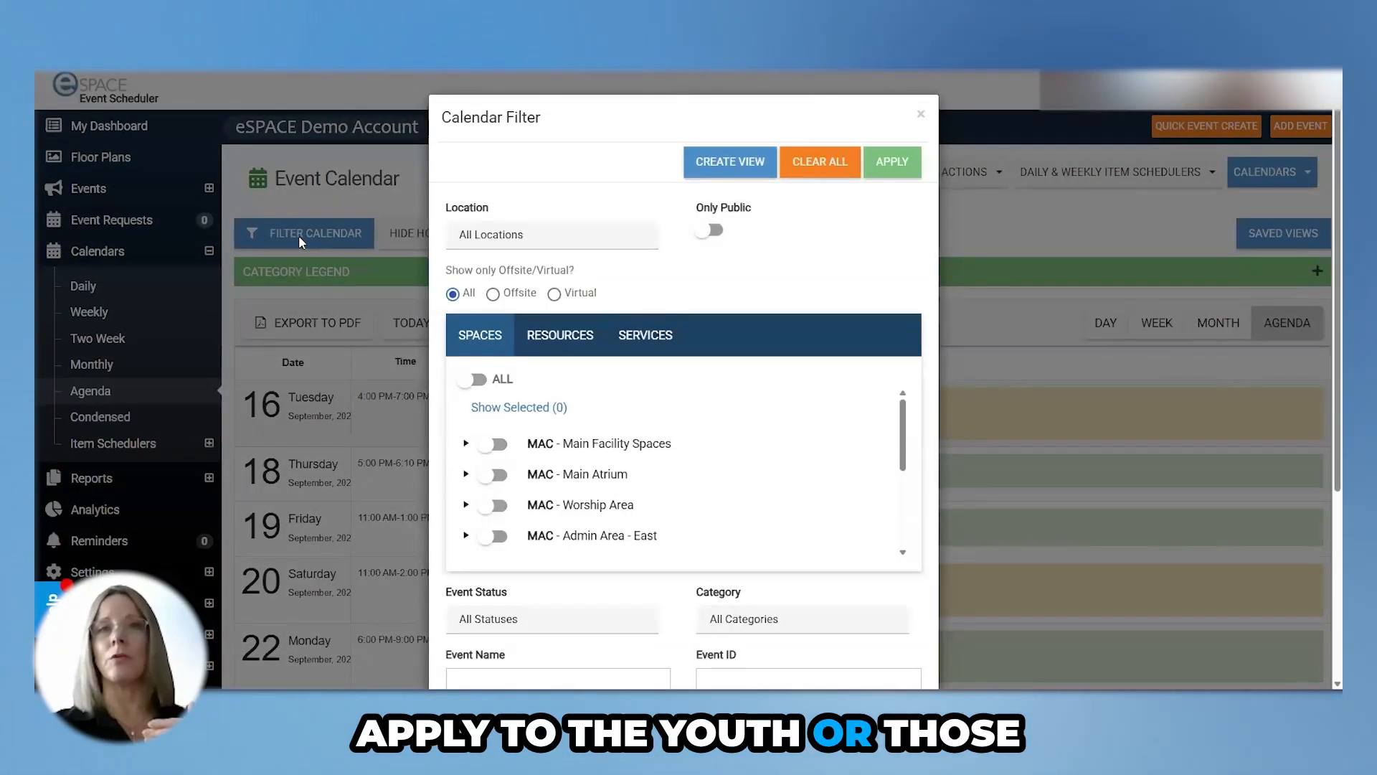
{"action": "left_click", "coordinate": [919, 110]}
{"action": "left_click", "coordinate": [1266, 171]}
{"action": "left_click", "coordinate": [1174, 316]}
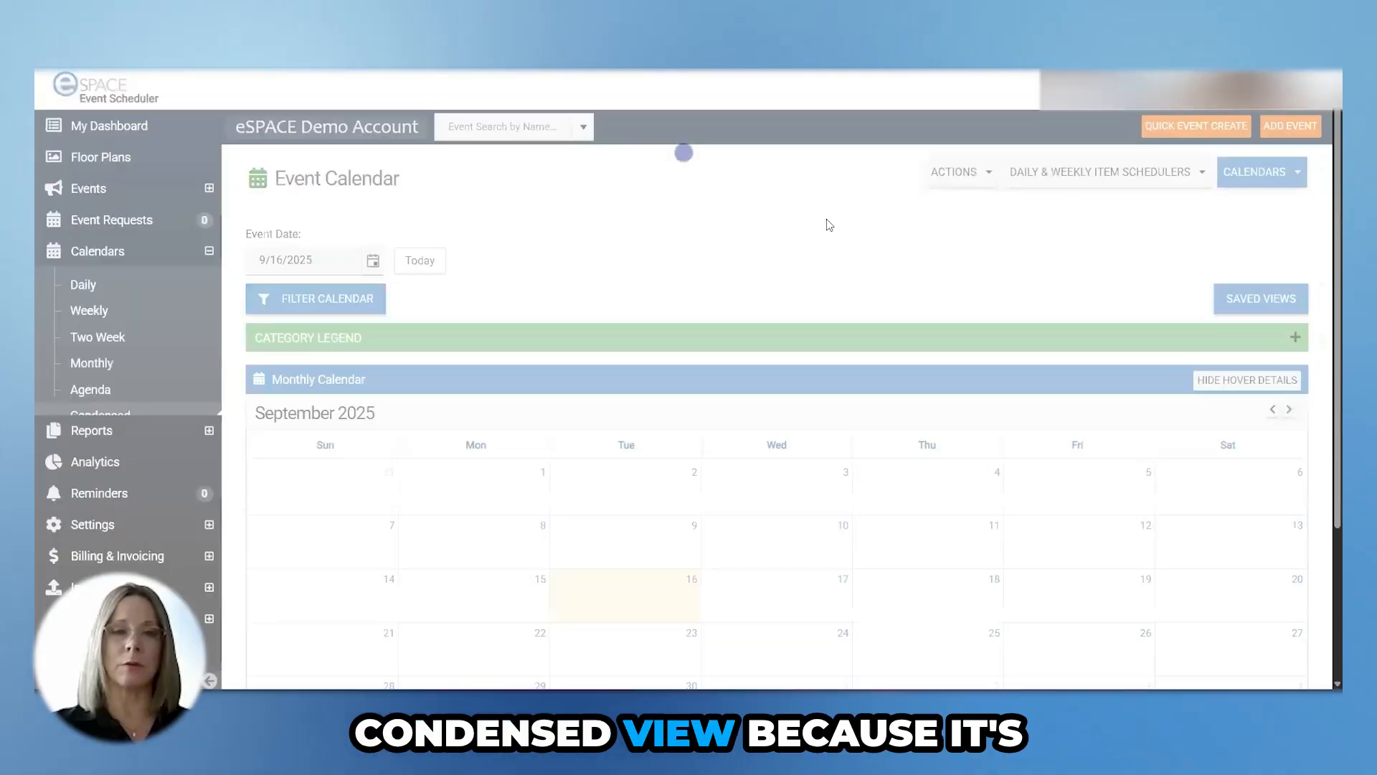
{"action": "scroll", "coordinate": [747, 381], "scroll_direction": "down", "scroll_amount": 2}
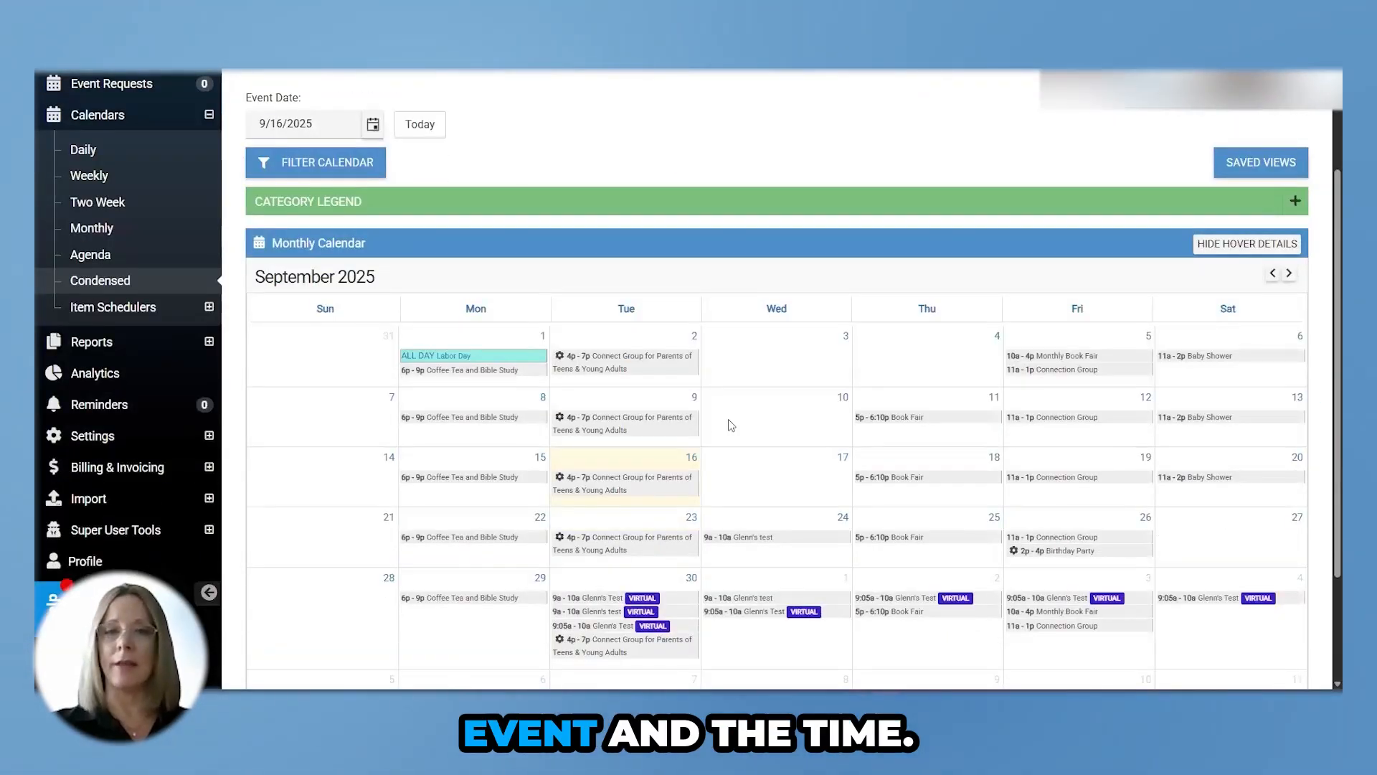
- Open the Daily Spaces item scheduler, expand MAC - Main Facility Spaces, and check the time slots for 9/16/2025
{"action": "left_click", "coordinate": [114, 307]}
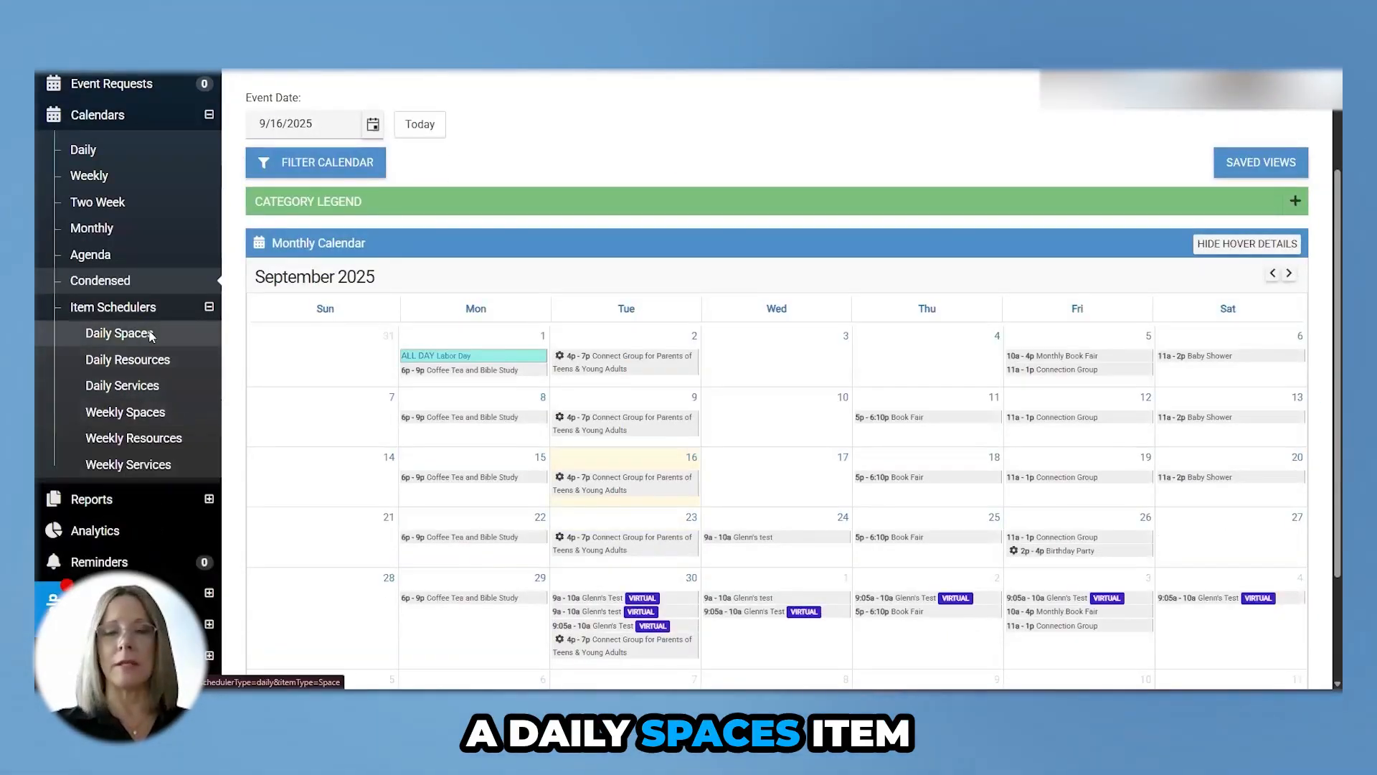
{"action": "left_click", "coordinate": [149, 334]}
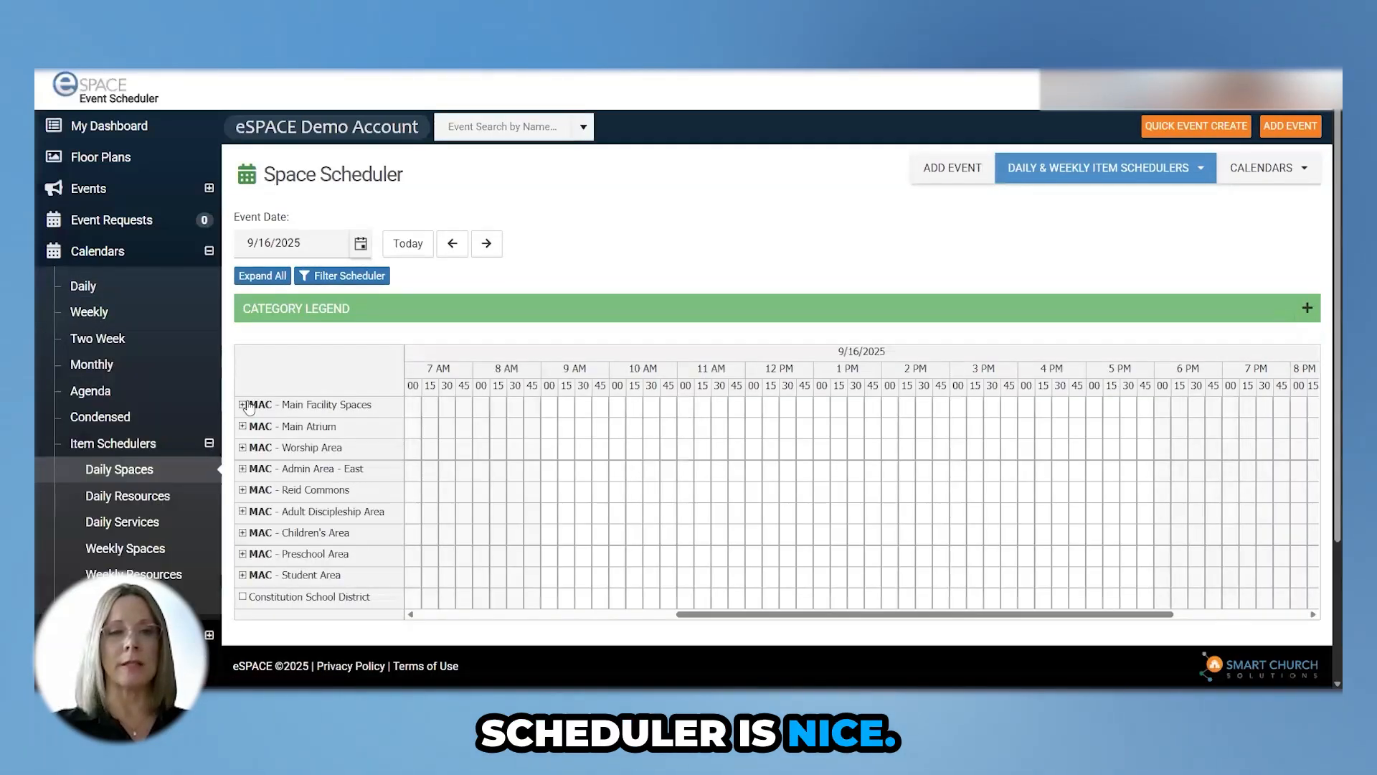
{"action": "left_click", "coordinate": [247, 406]}
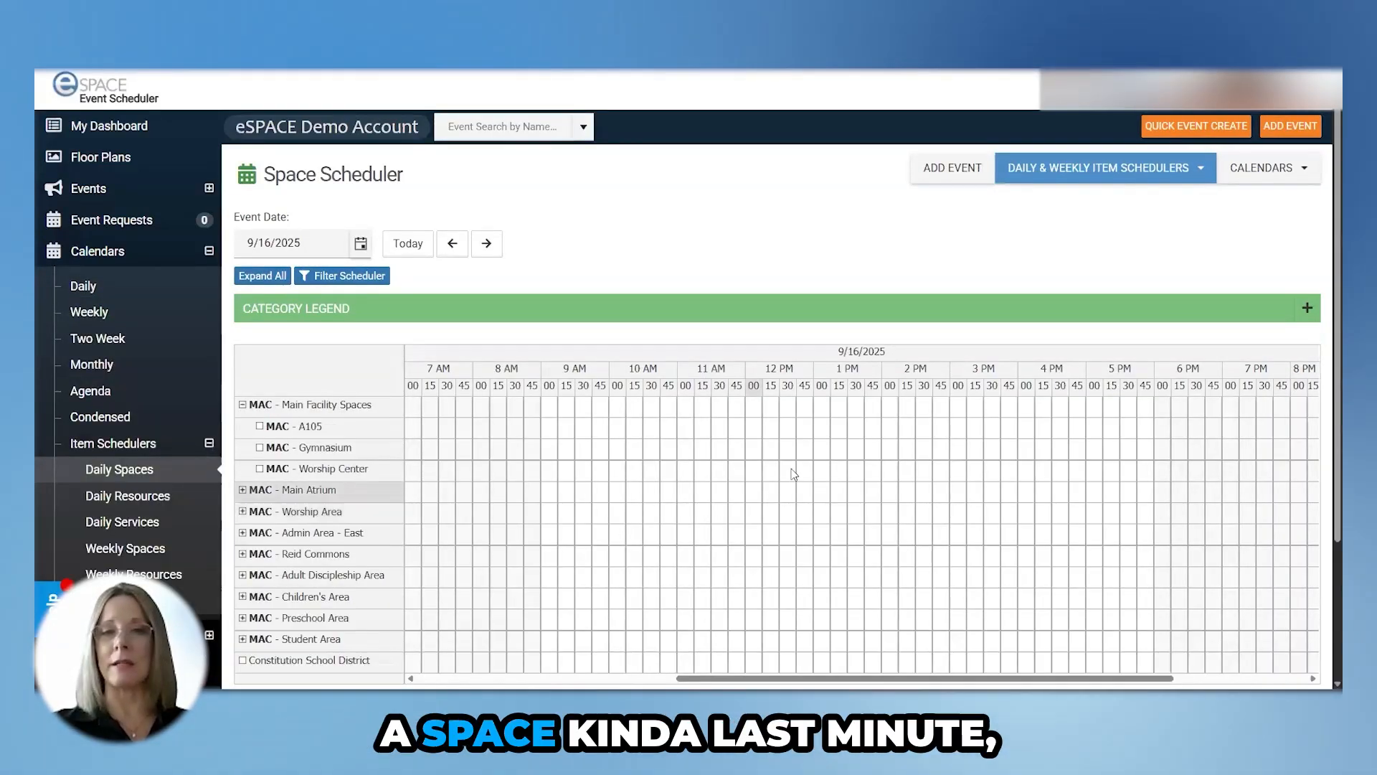
{"action": "left_click", "coordinate": [905, 407]}
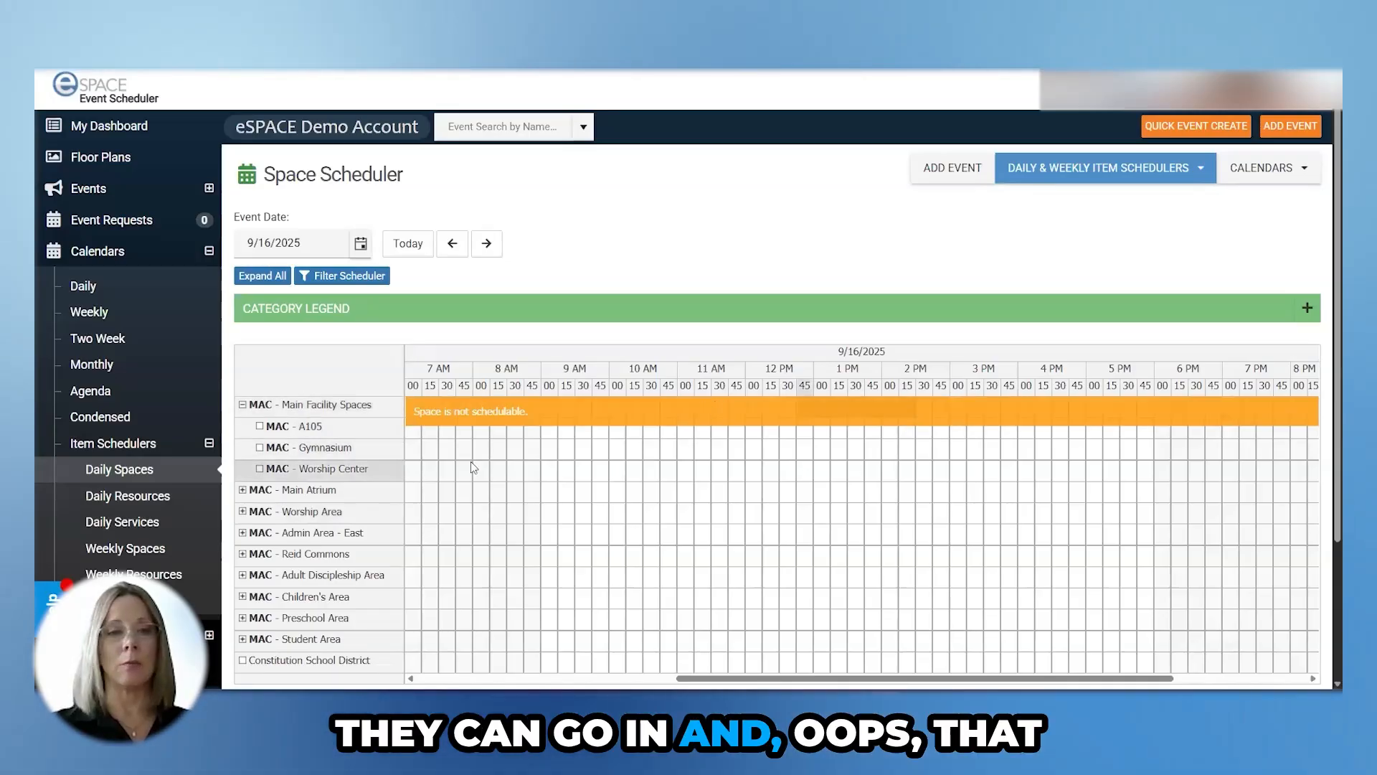
{"action": "left_click_drag", "start_coordinate": [917, 466], "coordinate": [304, 618]}
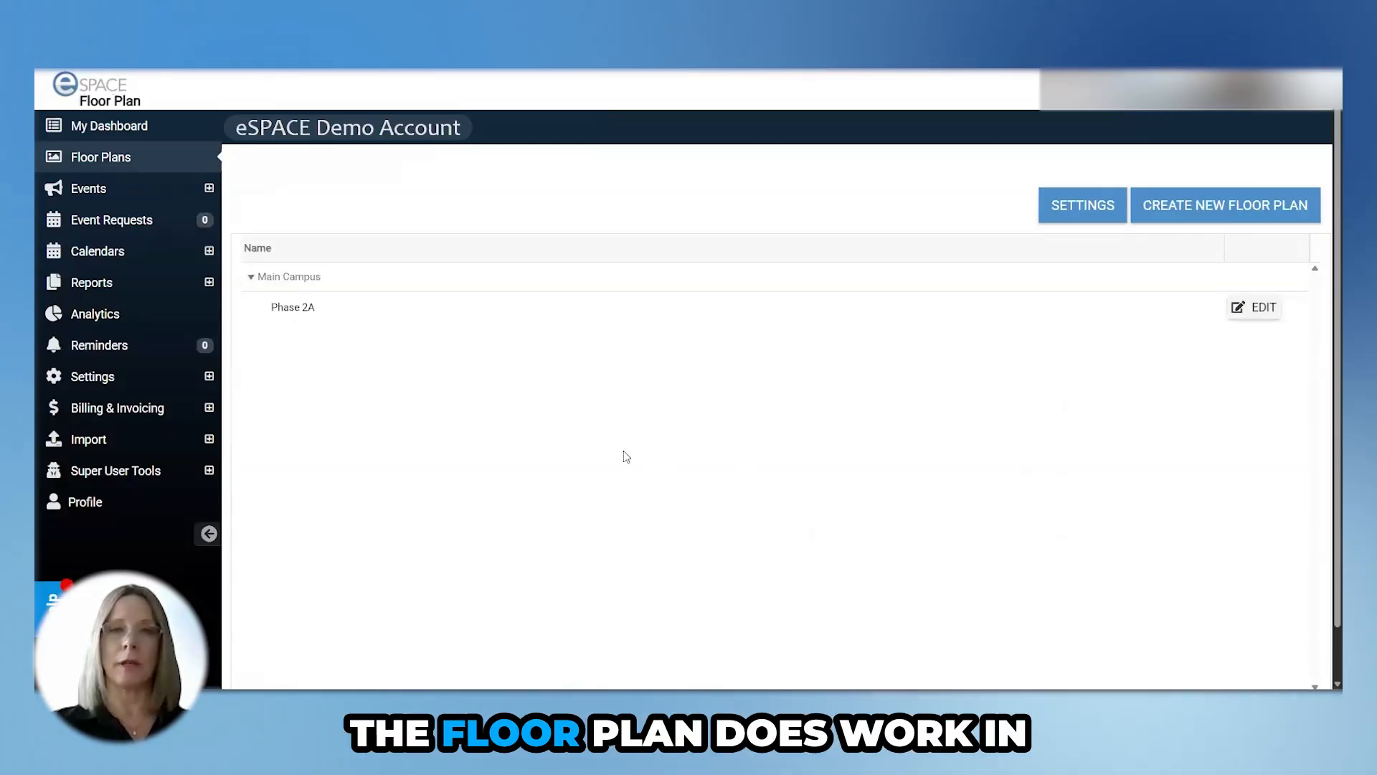
- Open the Phase 2A floor plan of the Main Campus and show its color key
{"action": "left_click", "coordinate": [295, 310]}
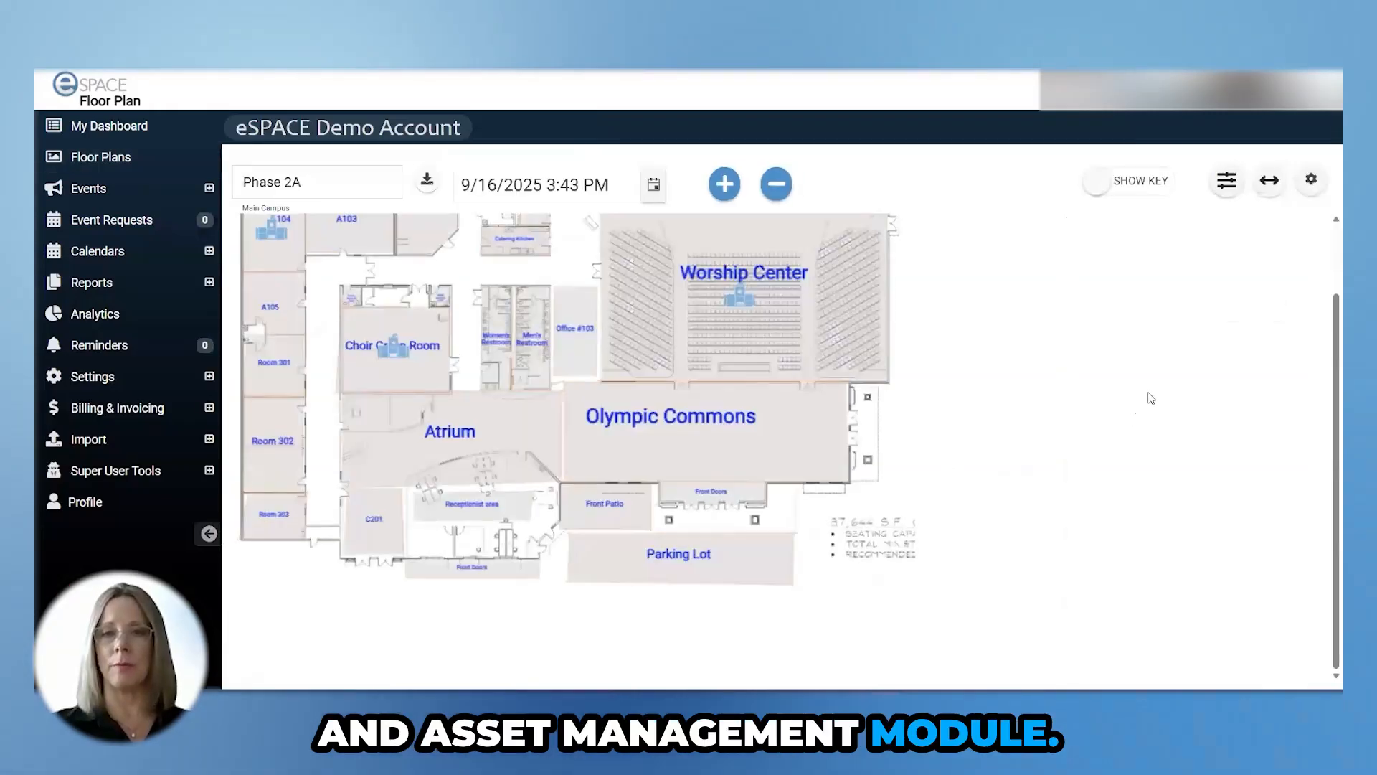
{"action": "scroll", "coordinate": [1152, 398], "scroll_direction": "up", "scroll_amount": 1}
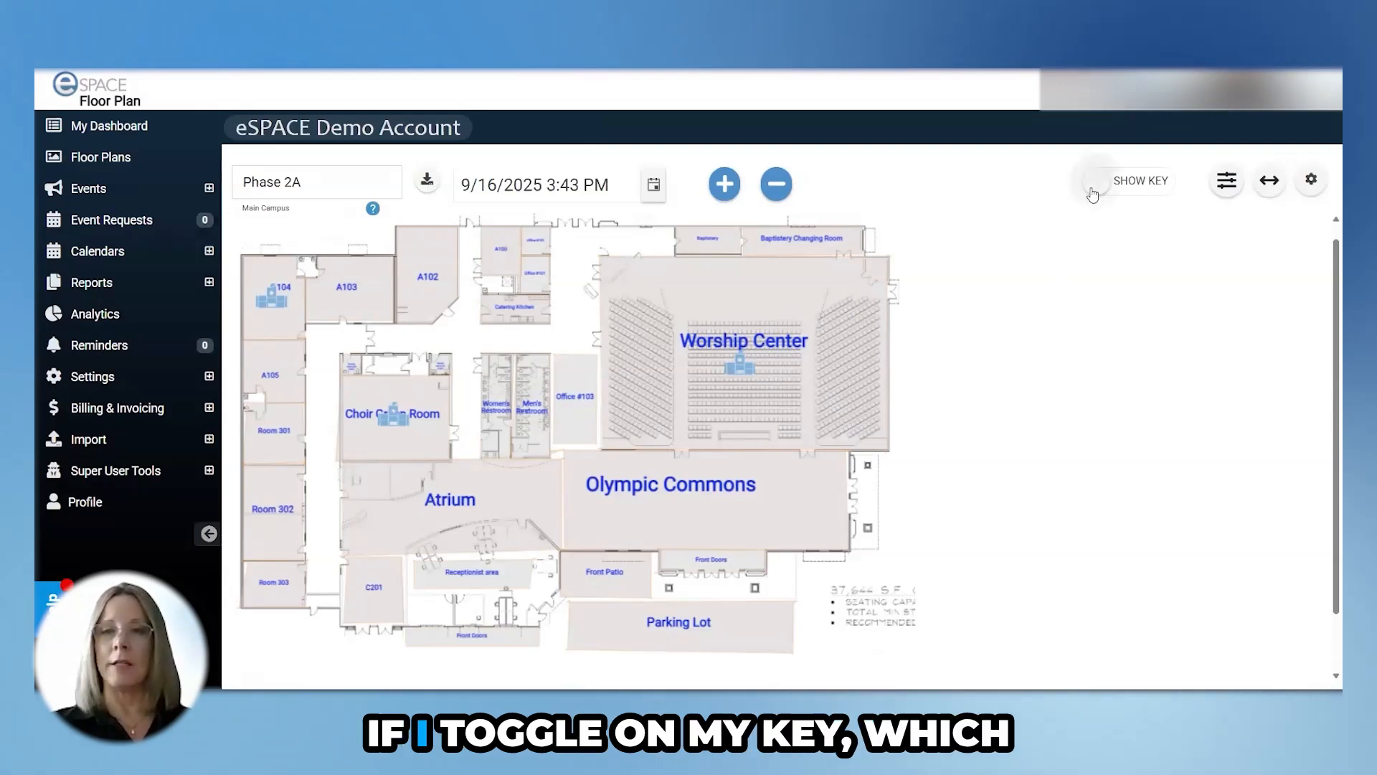
{"action": "left_click", "coordinate": [1092, 188]}
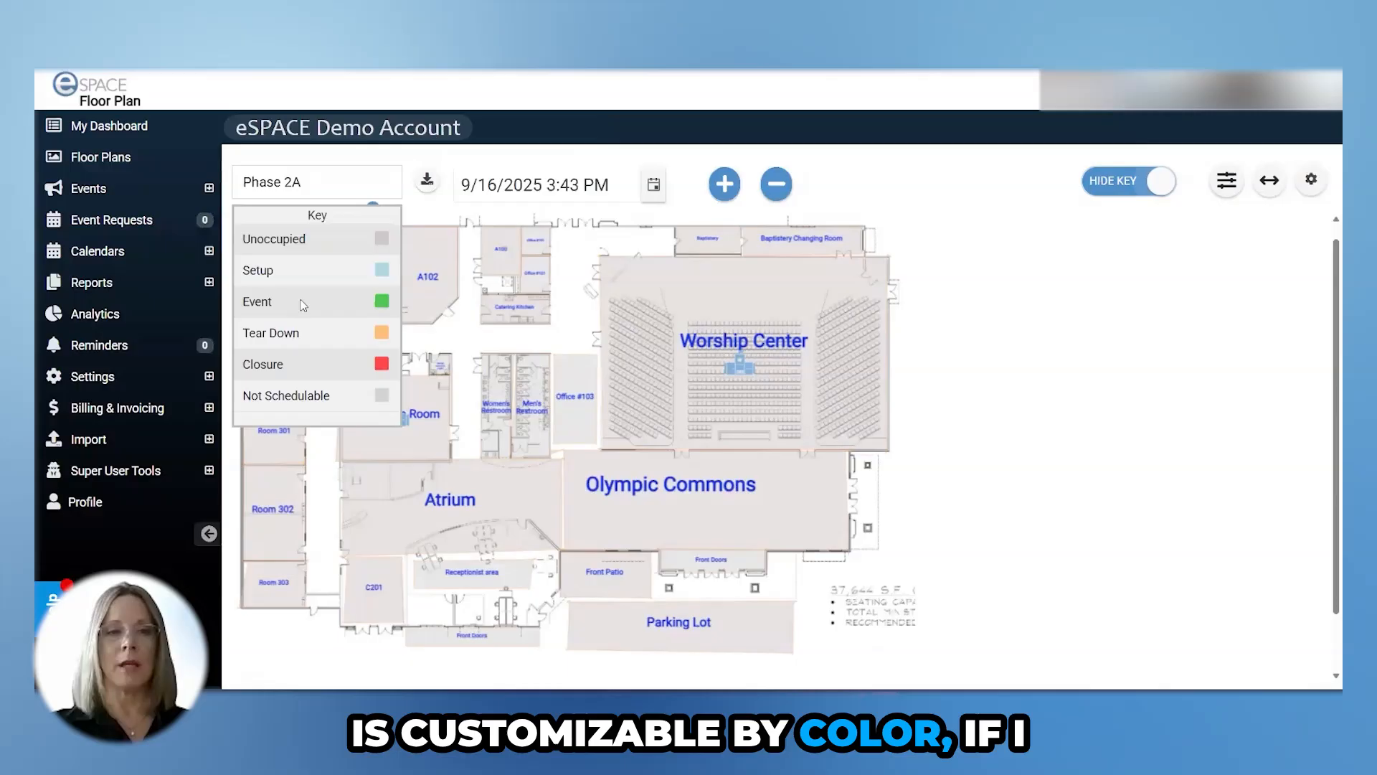
- Open the details of room A102 on the floor plan and view its available configurations
{"action": "left_click", "coordinate": [433, 280]}
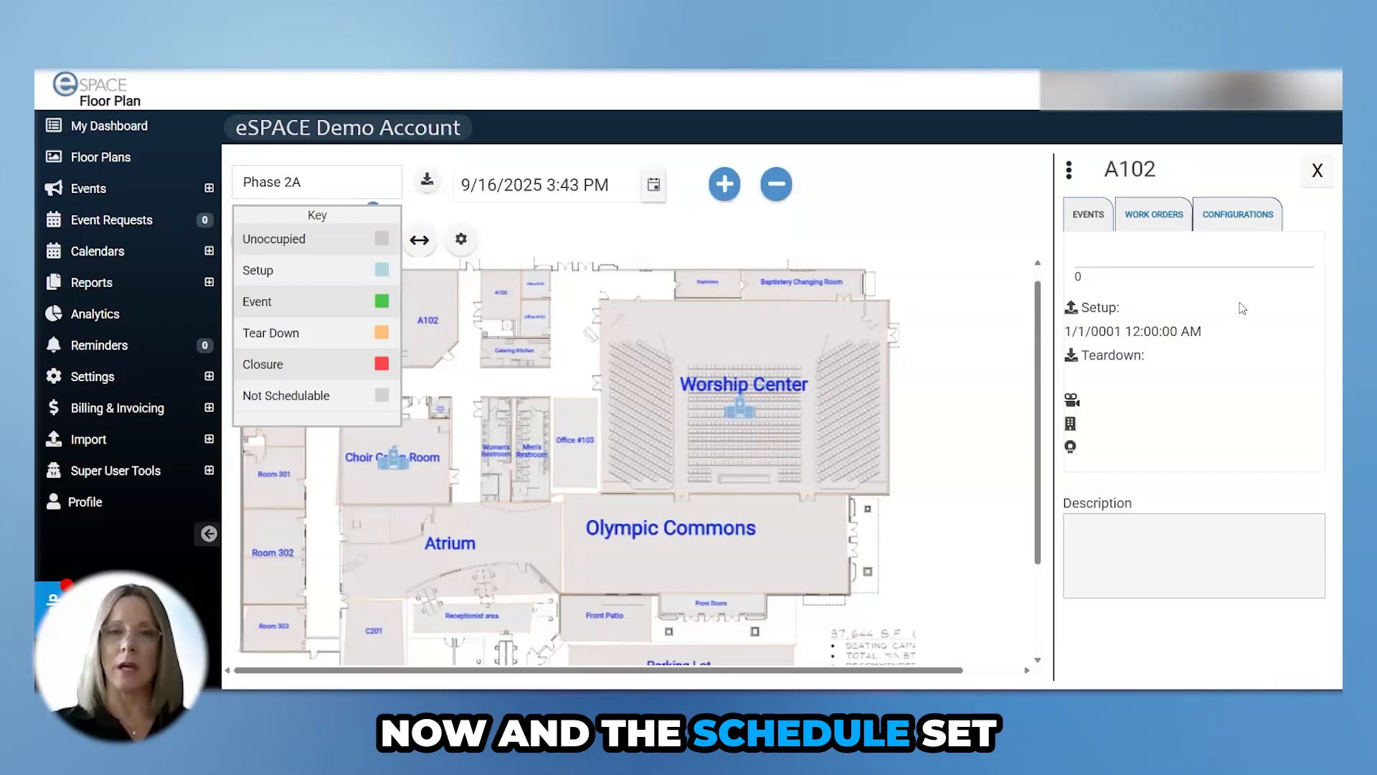
{"action": "left_click", "coordinate": [1231, 216]}
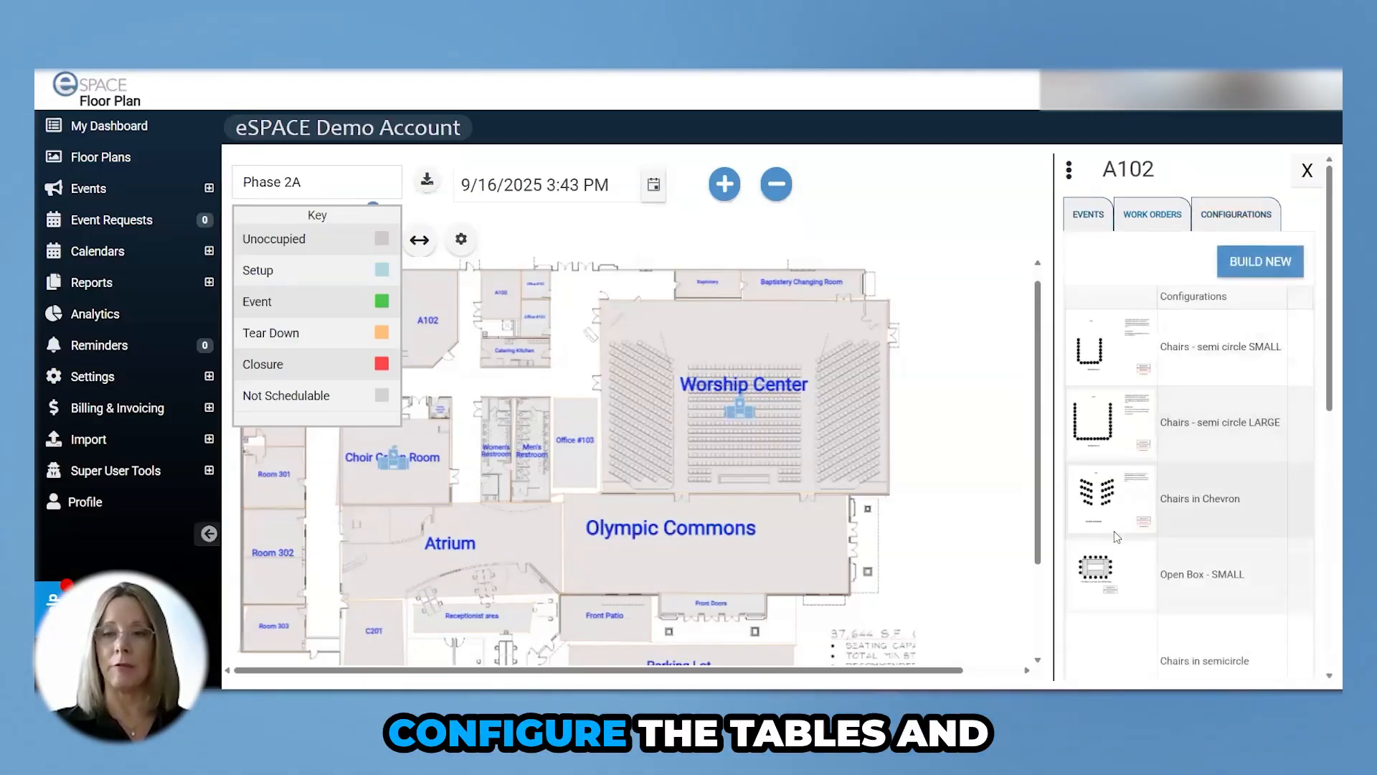